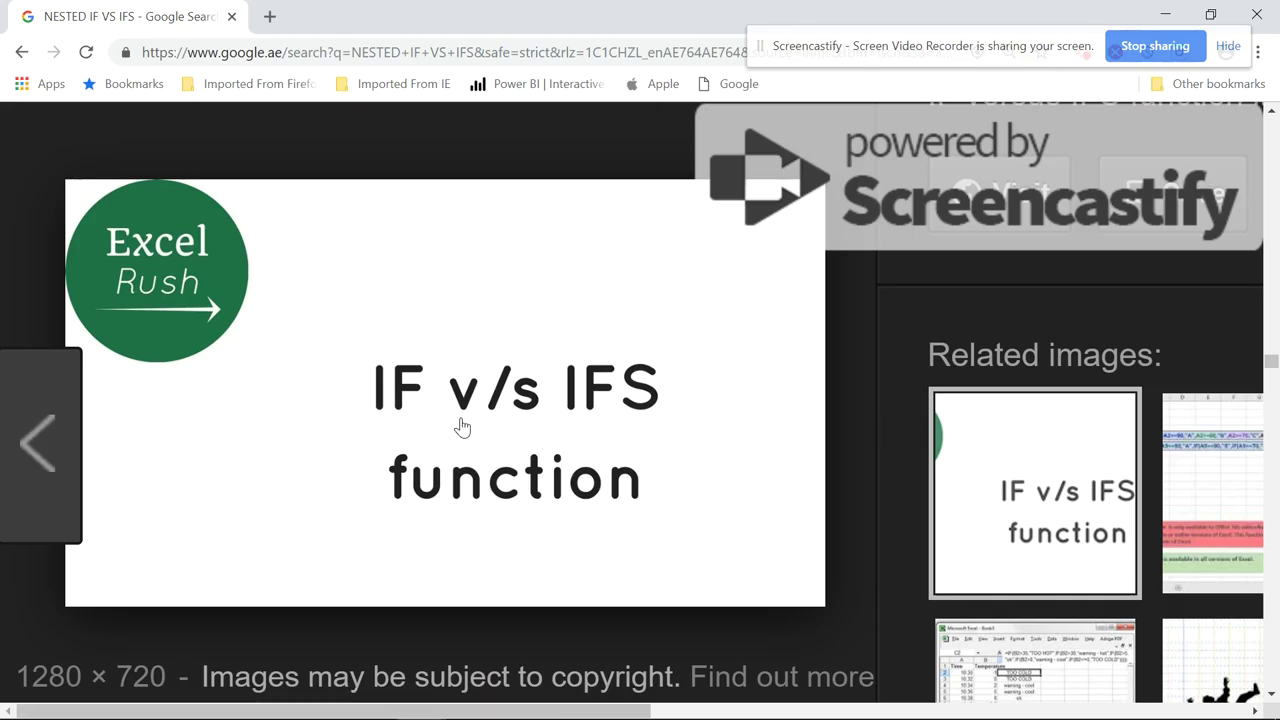
Switch from Chrome to the '01 Nested IF-PROCUREMENT and SALES' Excel workbook
left_click(718, 710)
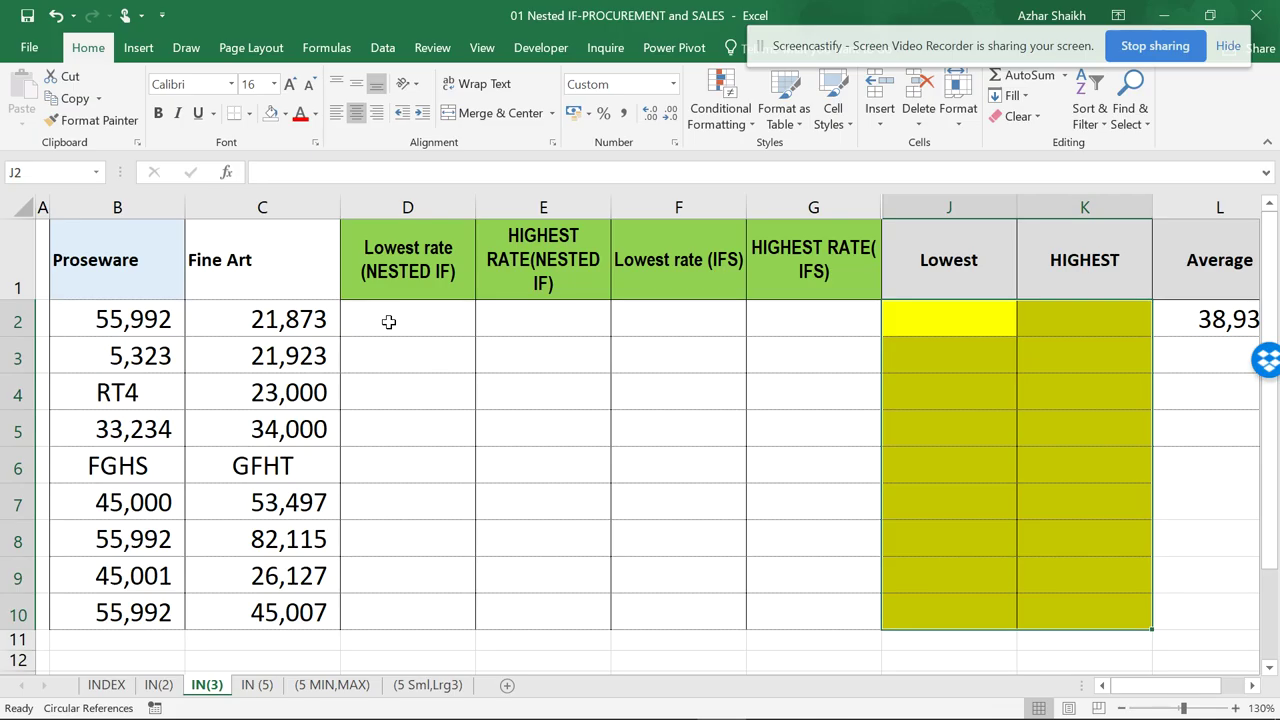
Enter =MIN(B2:C2) in J2 and fill it down to J10
left_click(977, 326)
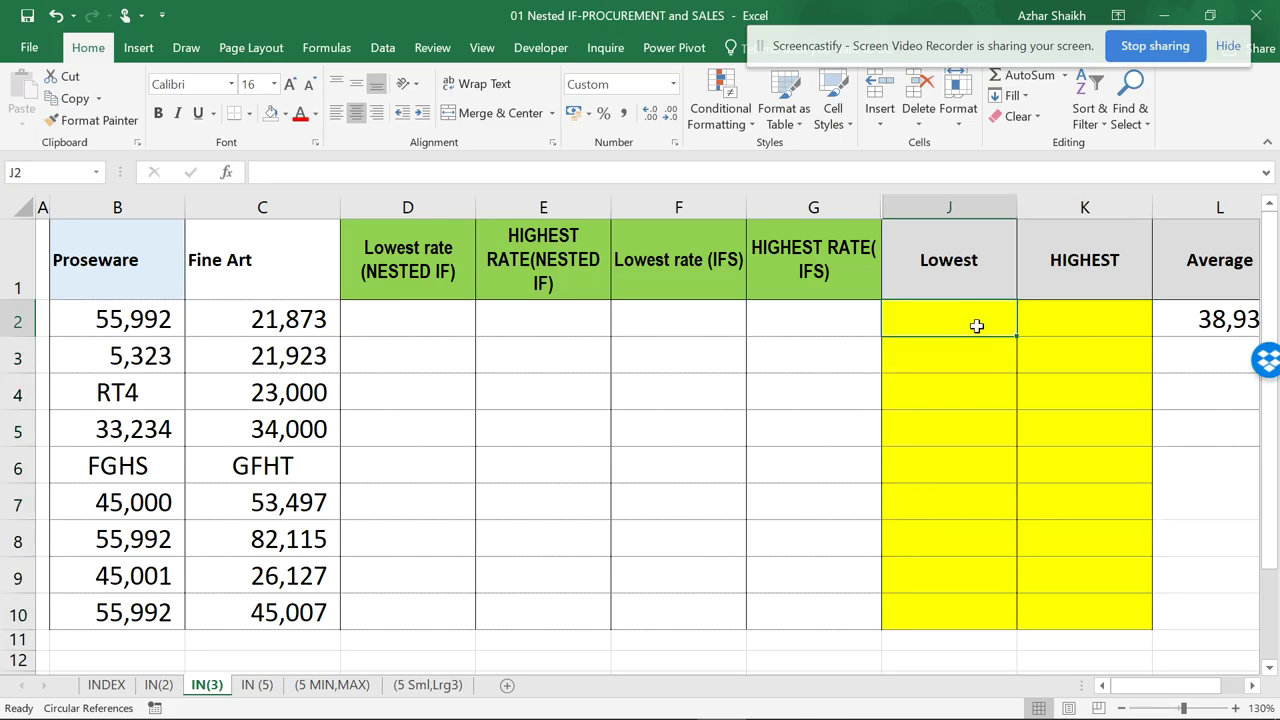
type("=M")
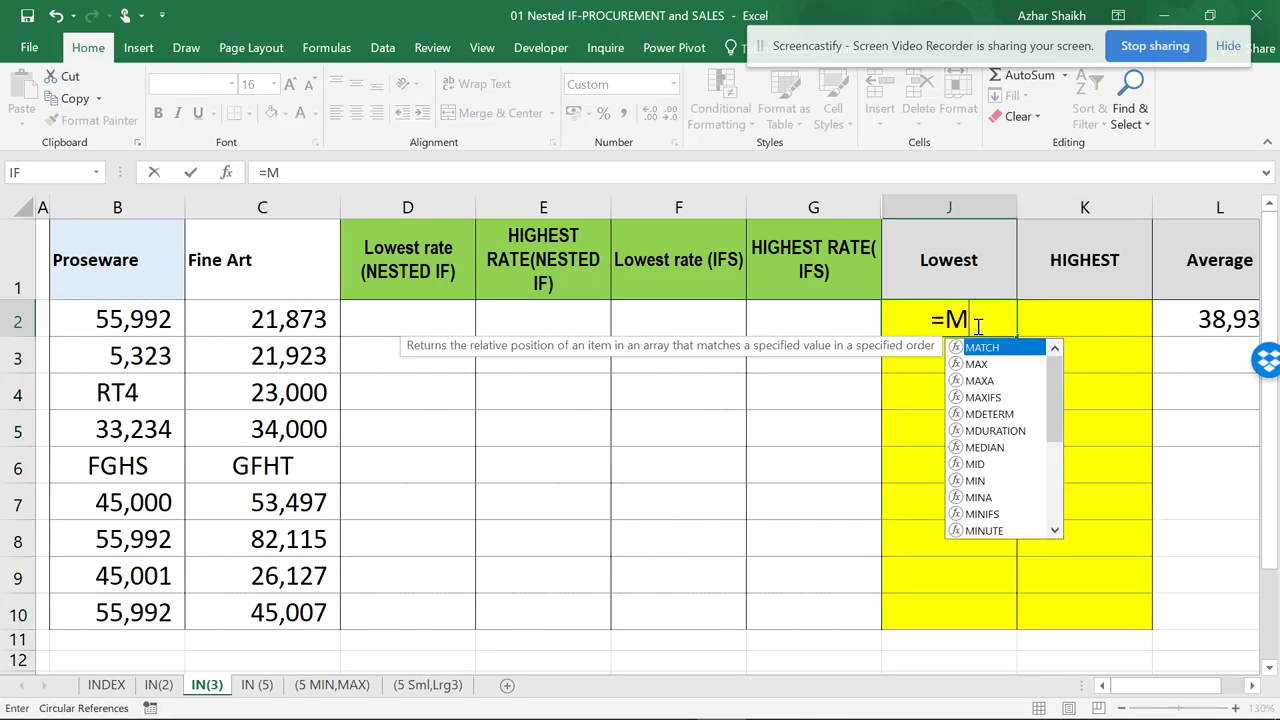
type("IND)")
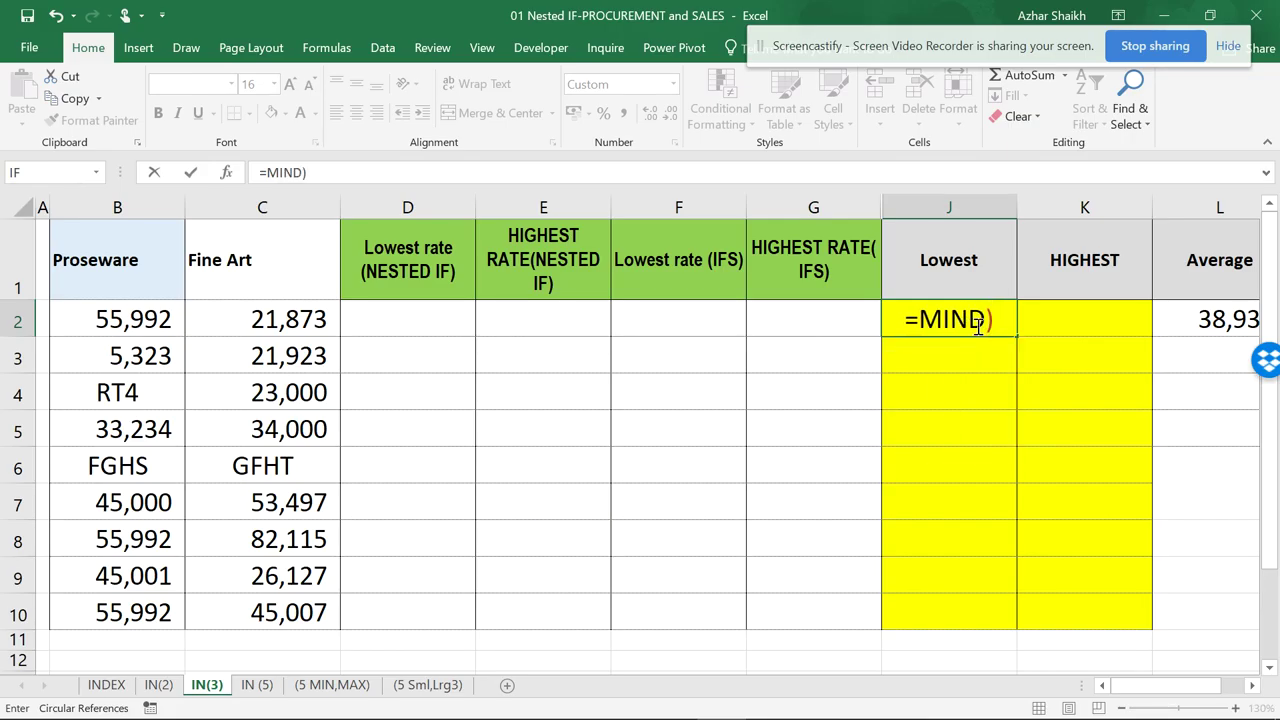
key("BackSpace")
key("BackSpace")
type("(")
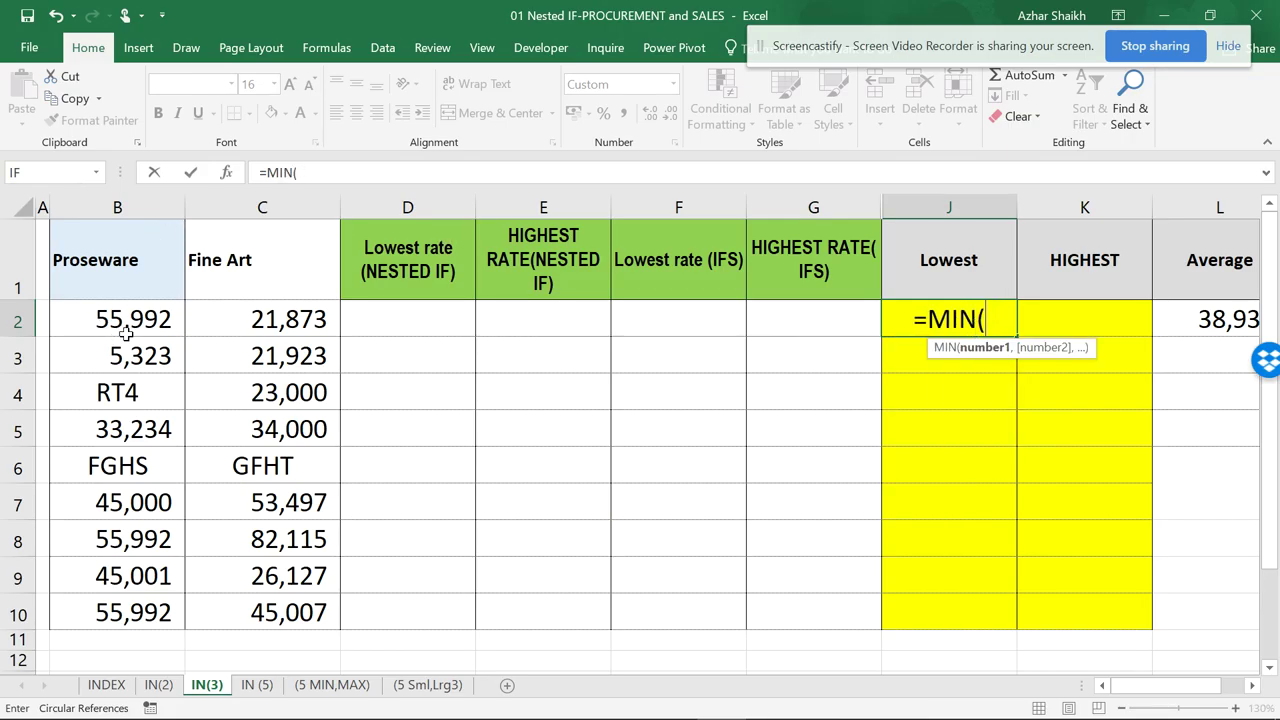
left_click_drag(125, 320, 290, 320)
key("ctrl+Return")
double_click(1016, 337)
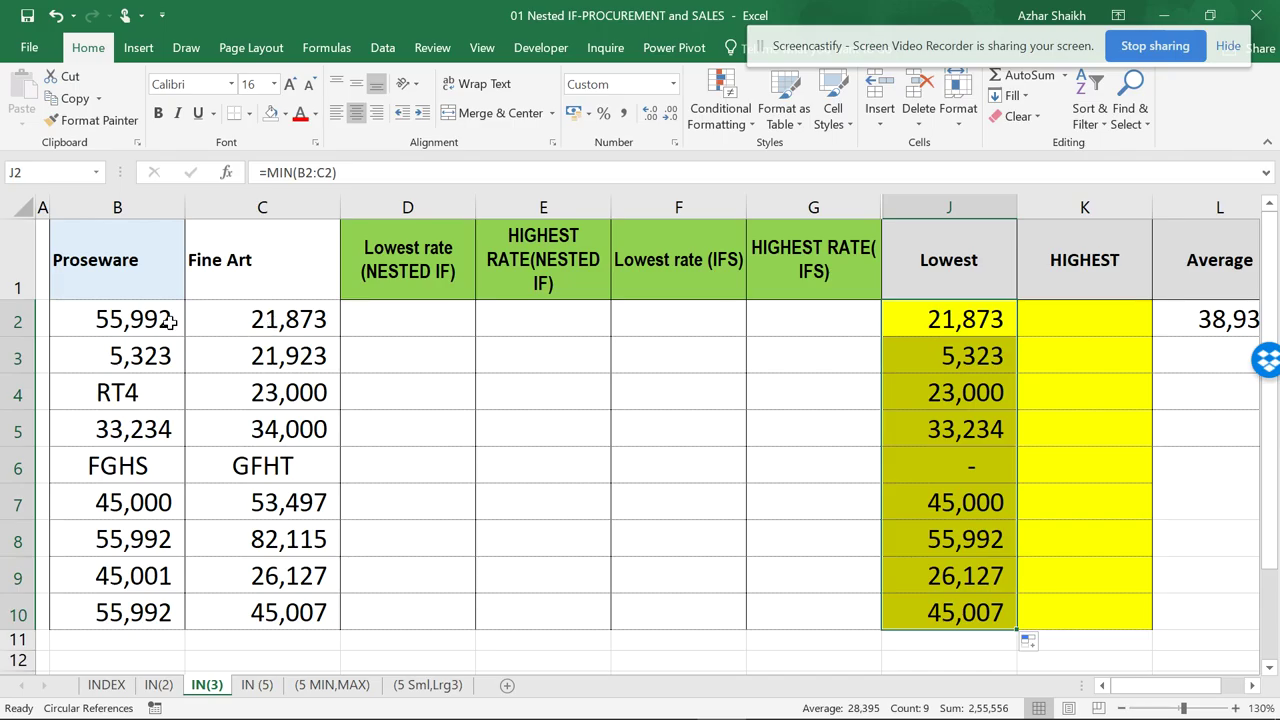
Enter =MAX(B2:C2) in K2 and fill it down to K10
left_click(1062, 321)
type("=MAX")
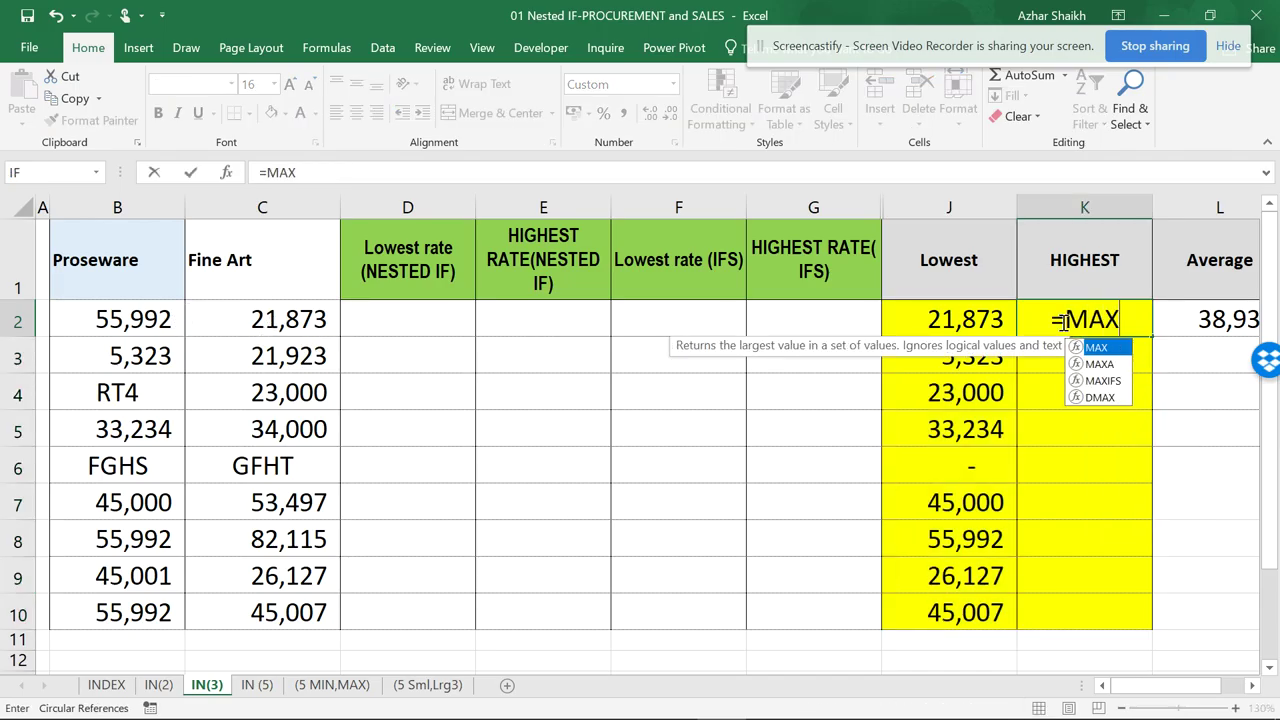
type("(")
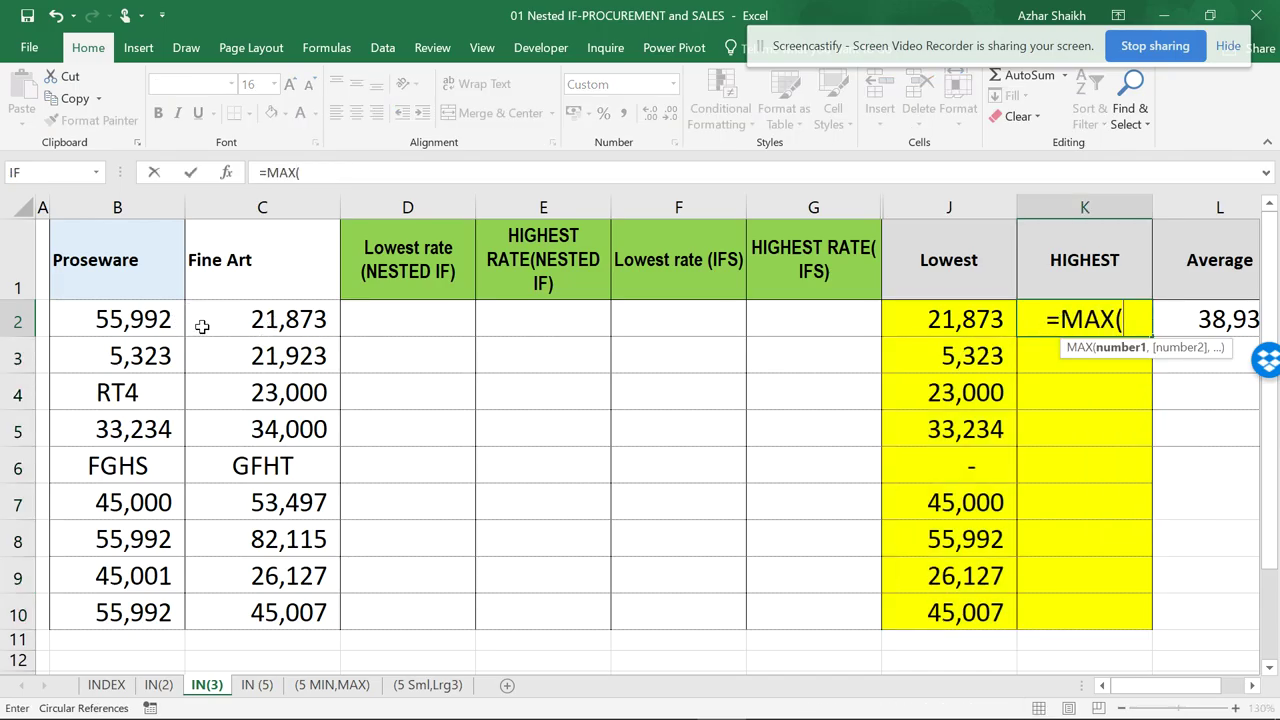
left_click_drag(156, 328, 232, 331)
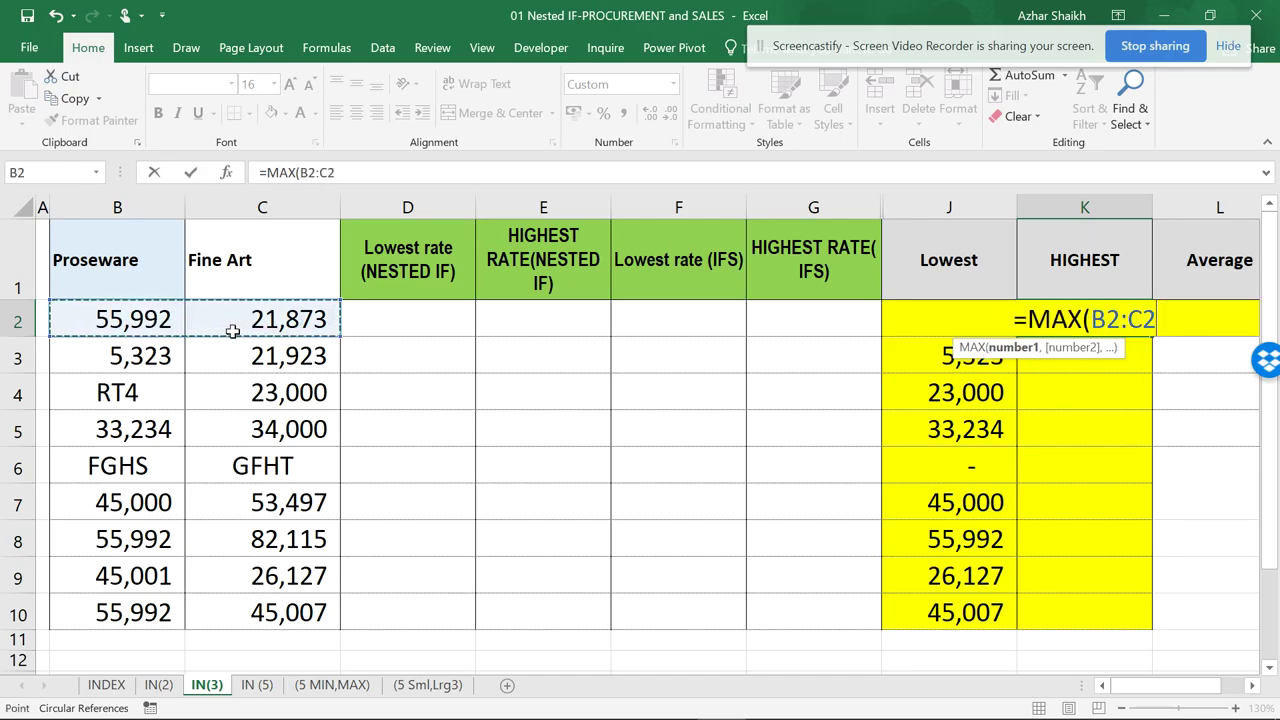
key("Return")
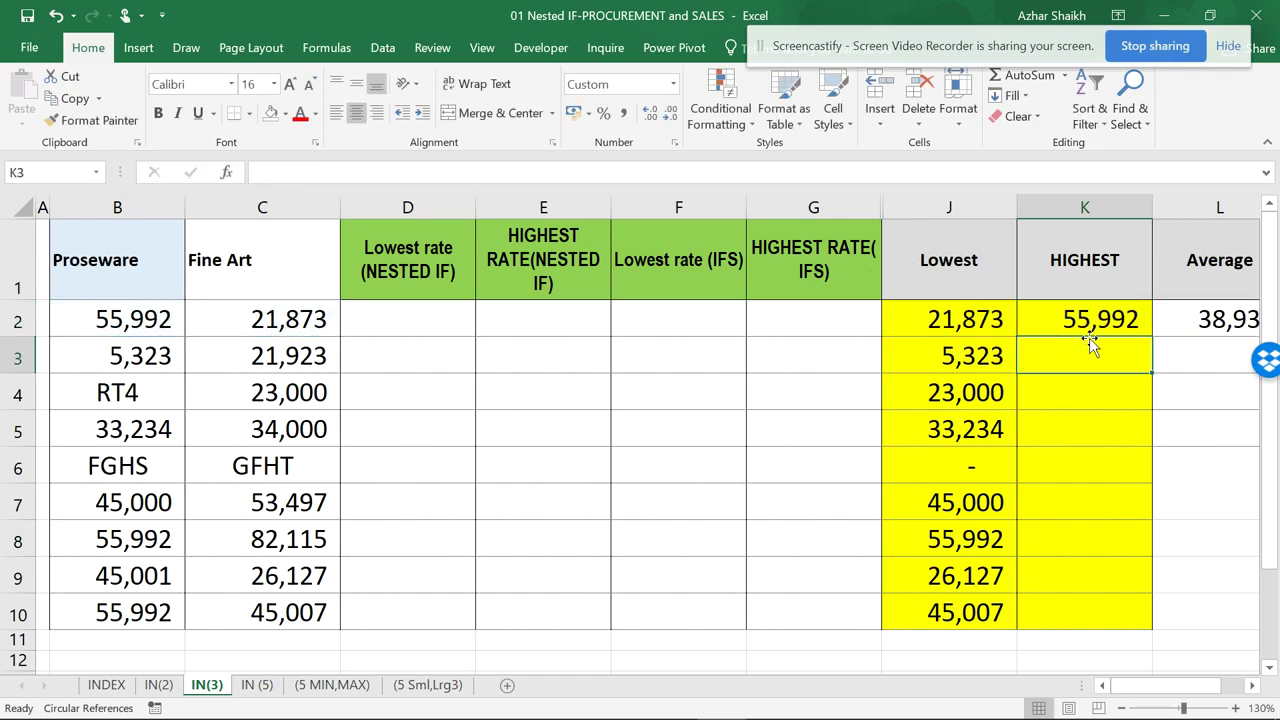
left_click(1094, 318)
double_click(1150, 335)
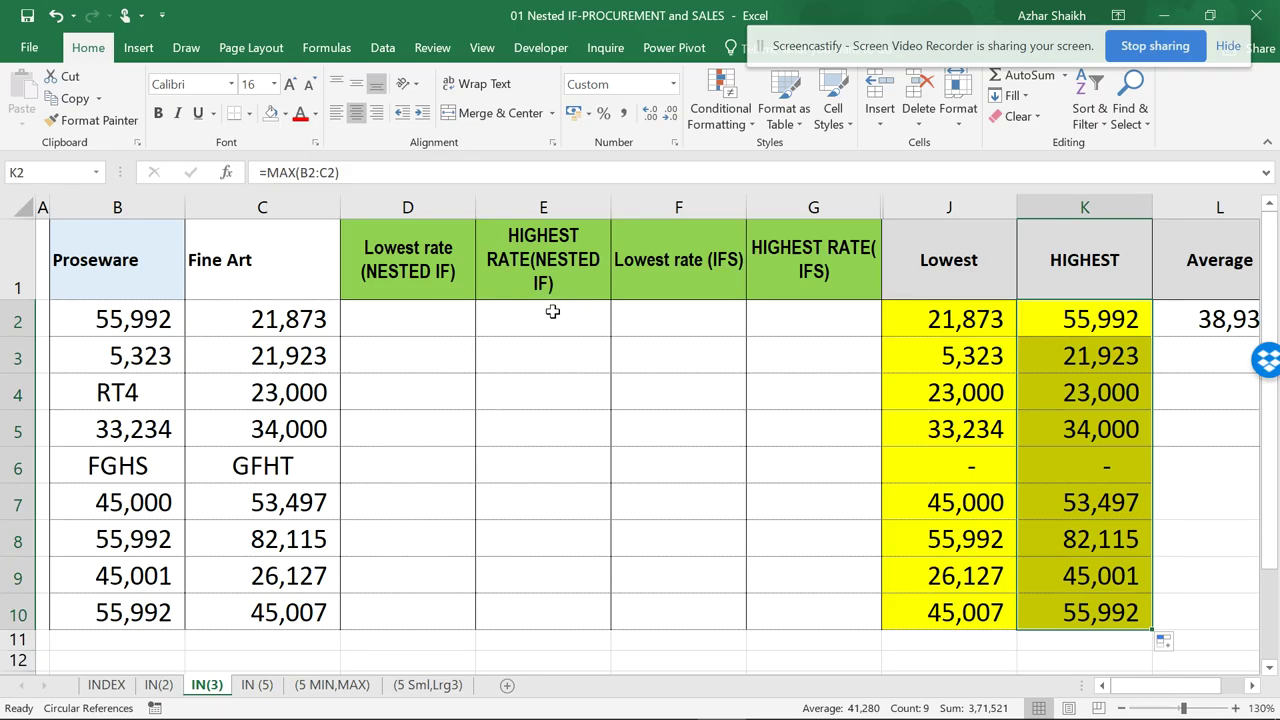
Begin D2's formula with =IF(B2=J2,$B$1, returning the Proseware header when B2 is lowest
left_click(441, 326)
type("=")
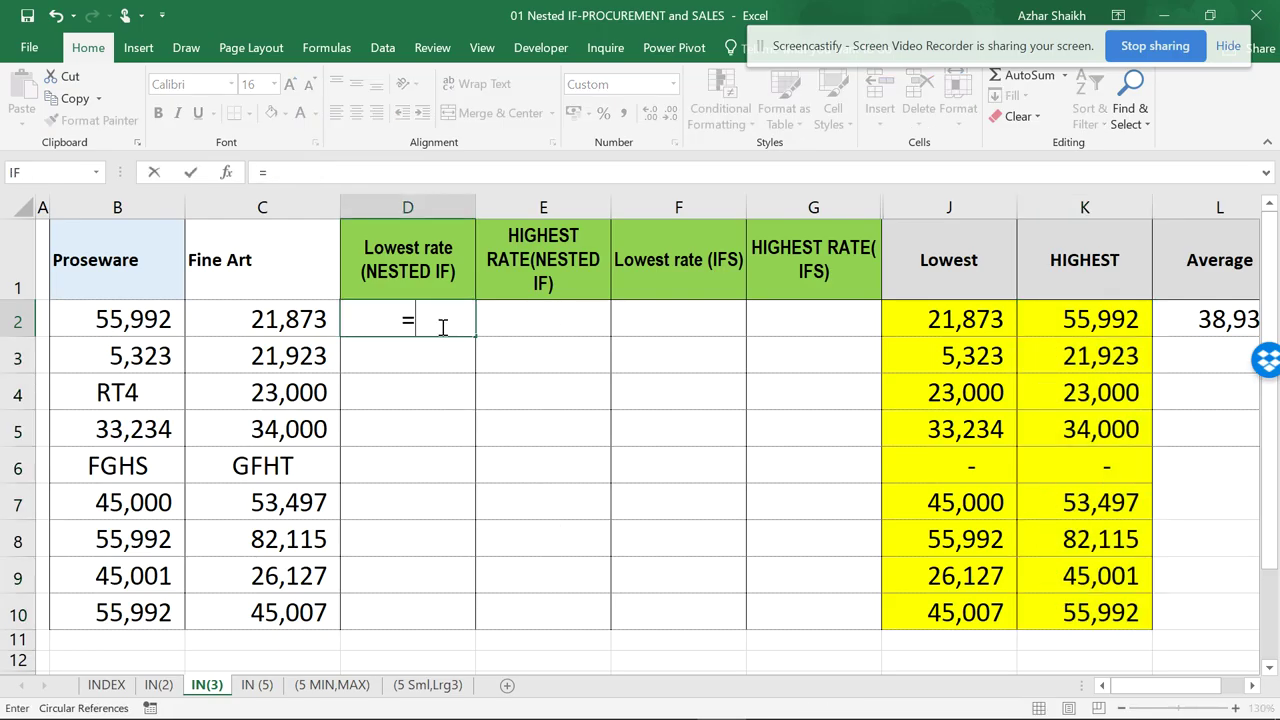
type("IF(")
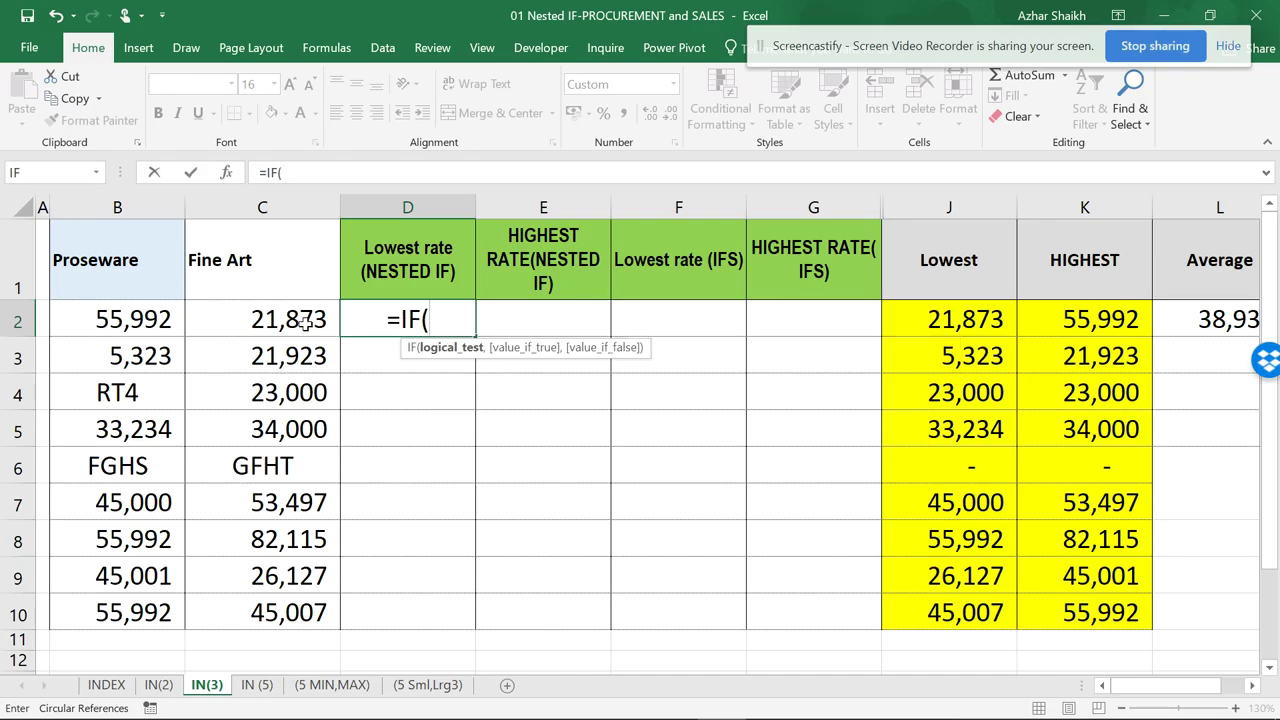
left_click(160, 320)
type("=")
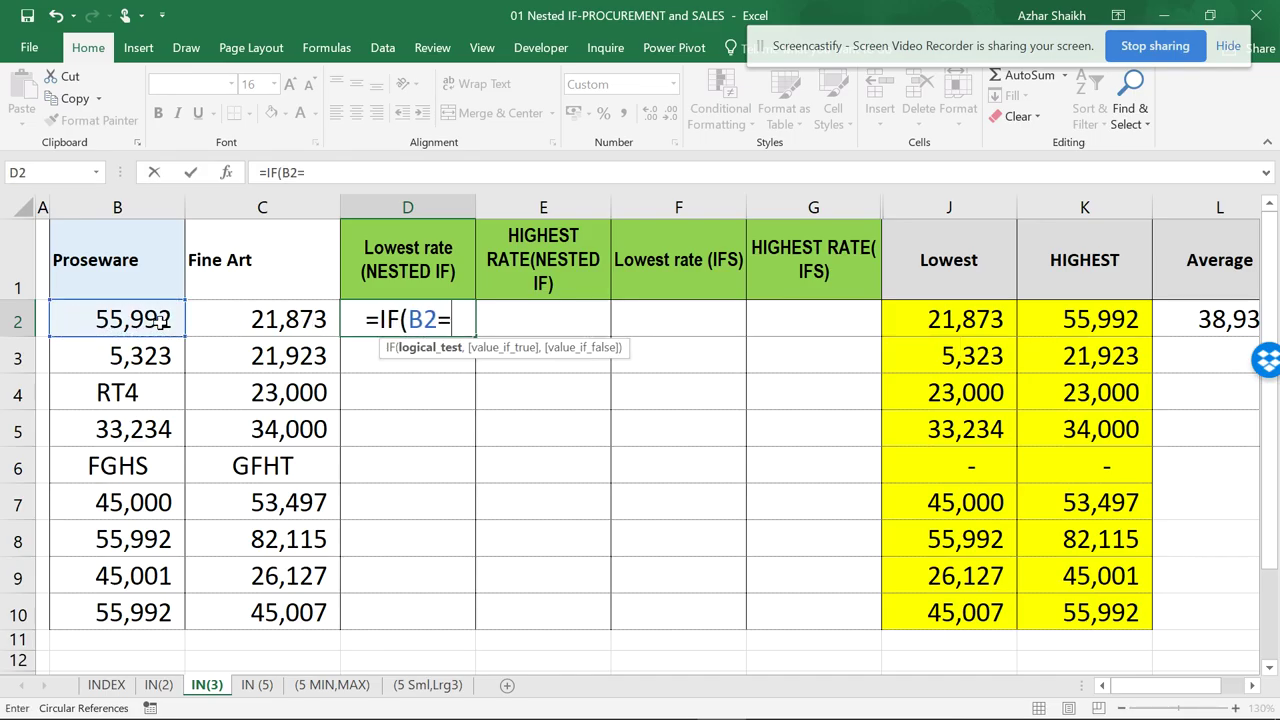
left_click(940, 316)
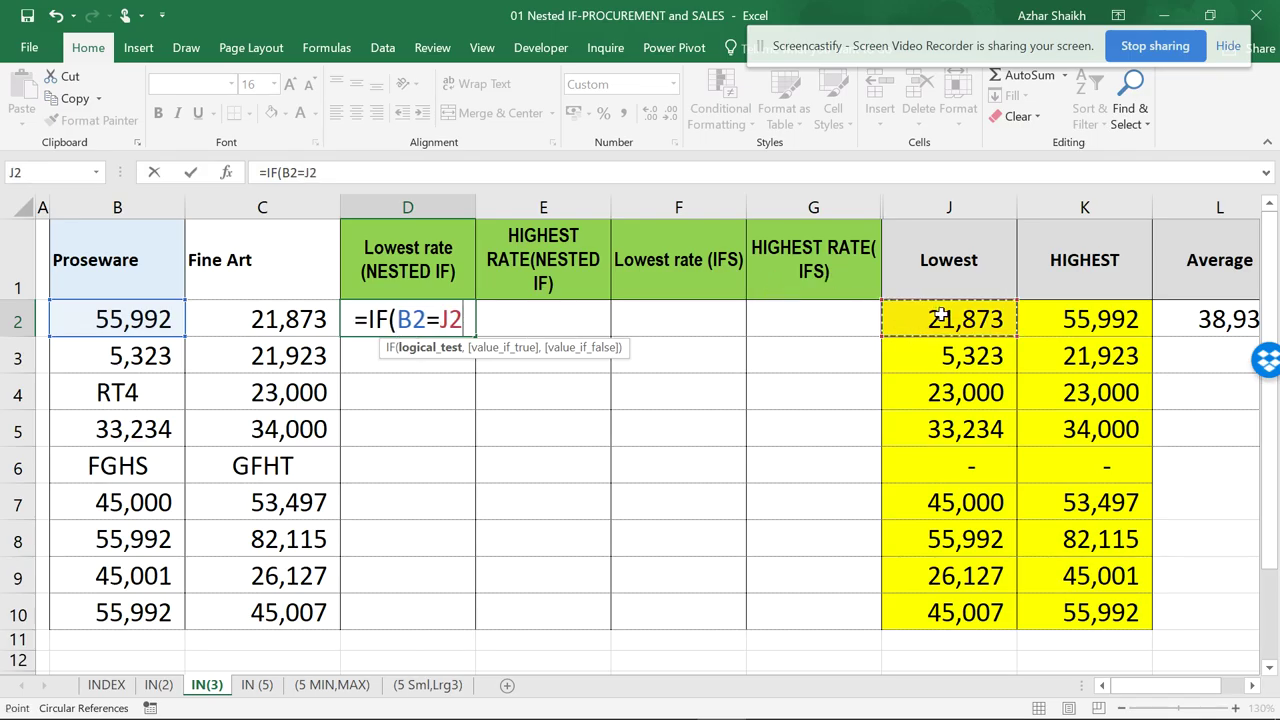
type(",")
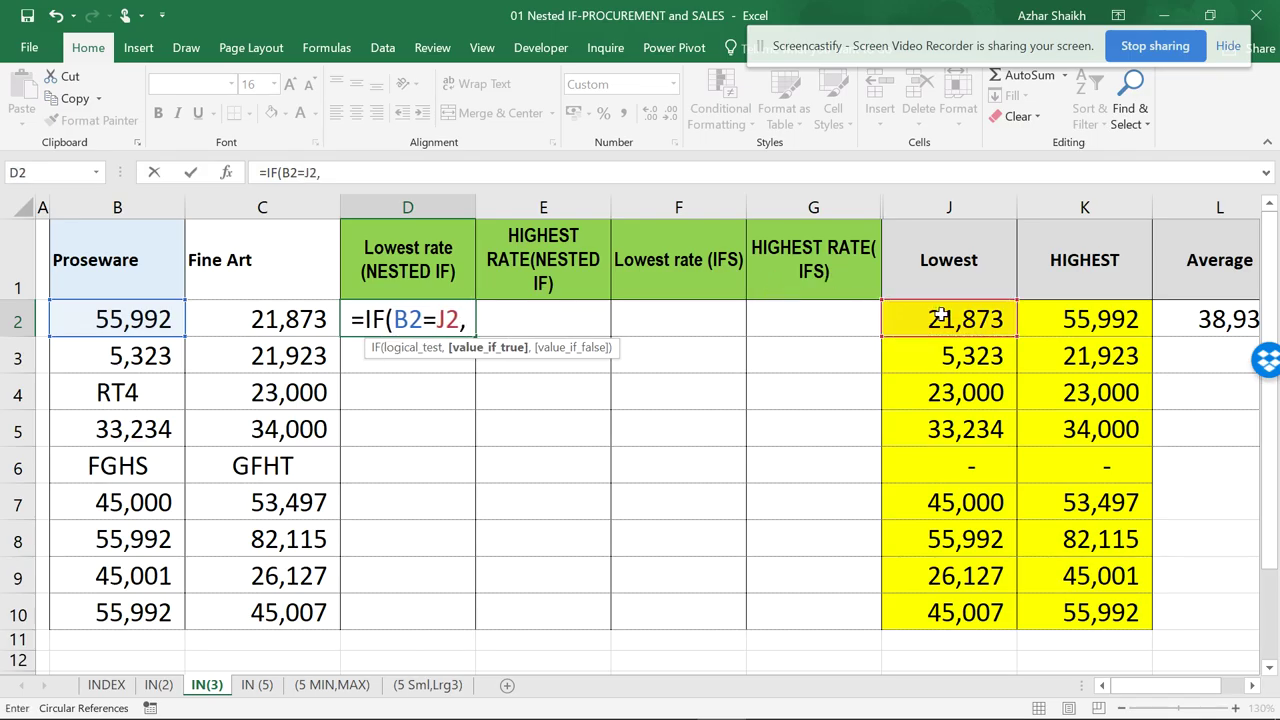
left_click(131, 261)
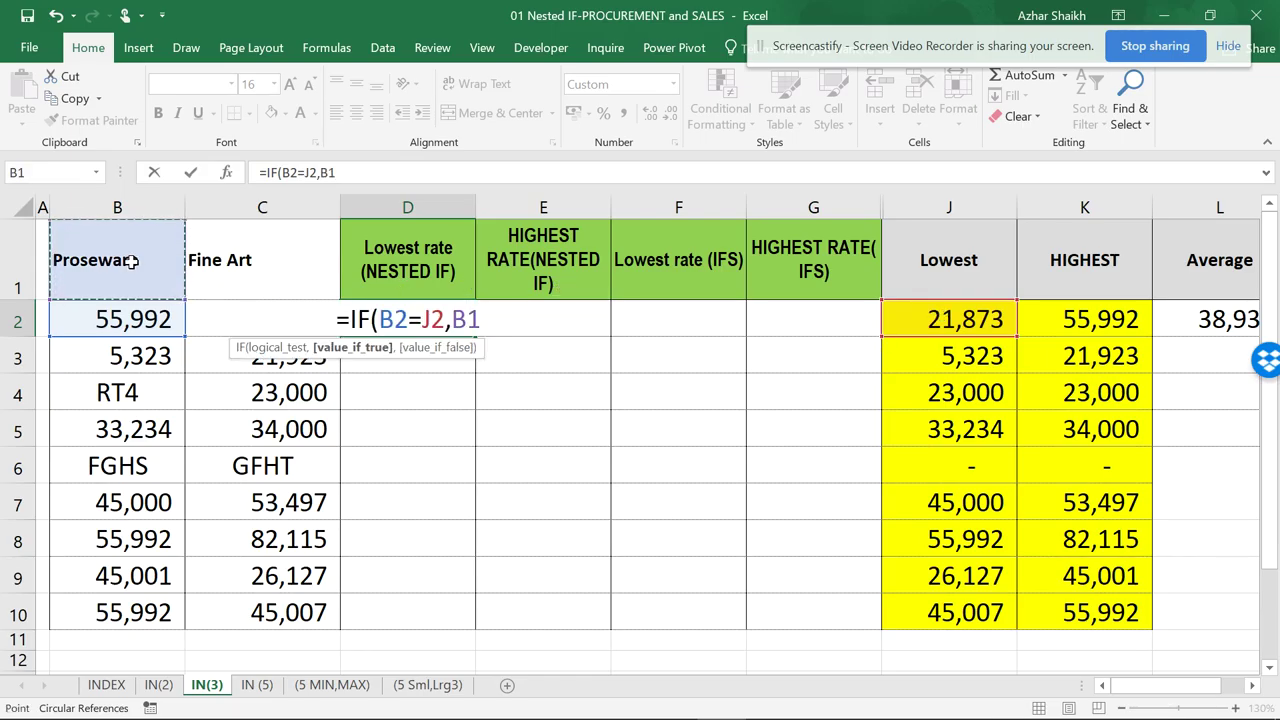
key("F4")
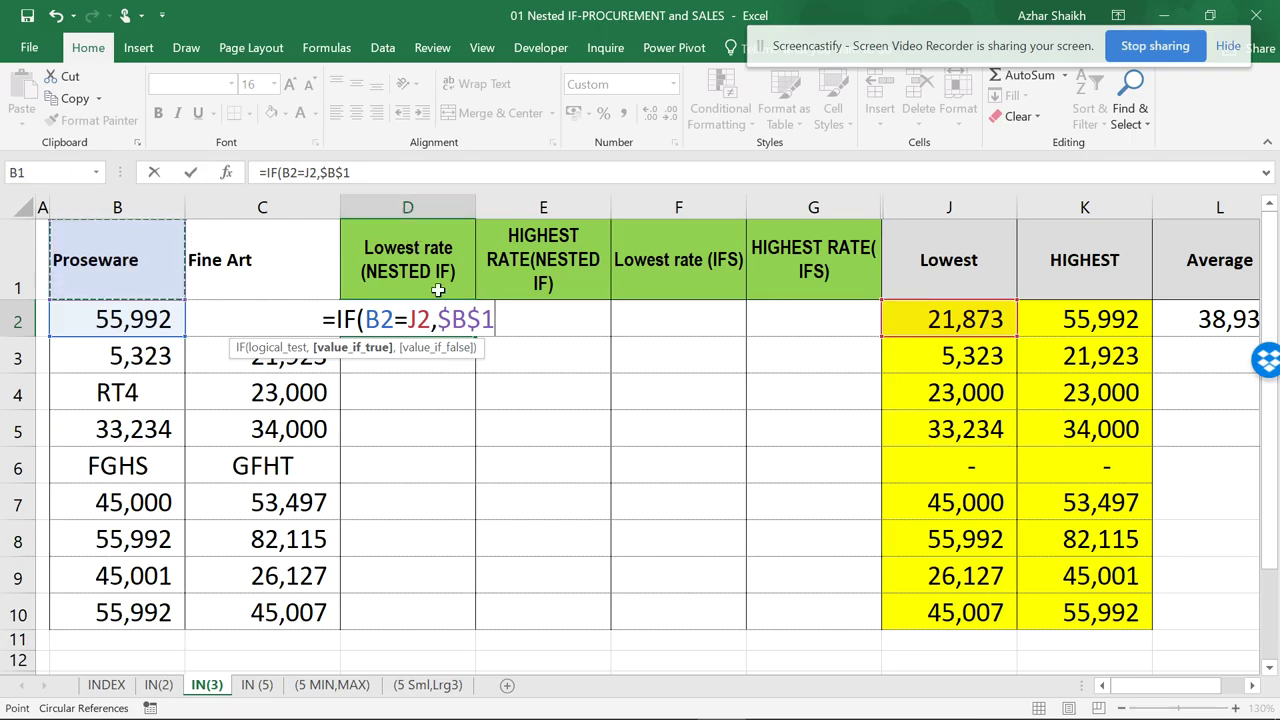
Add the nested IF(C2=J2,$C$1) and enter the formula so D2 shows Fine Art
type(",")
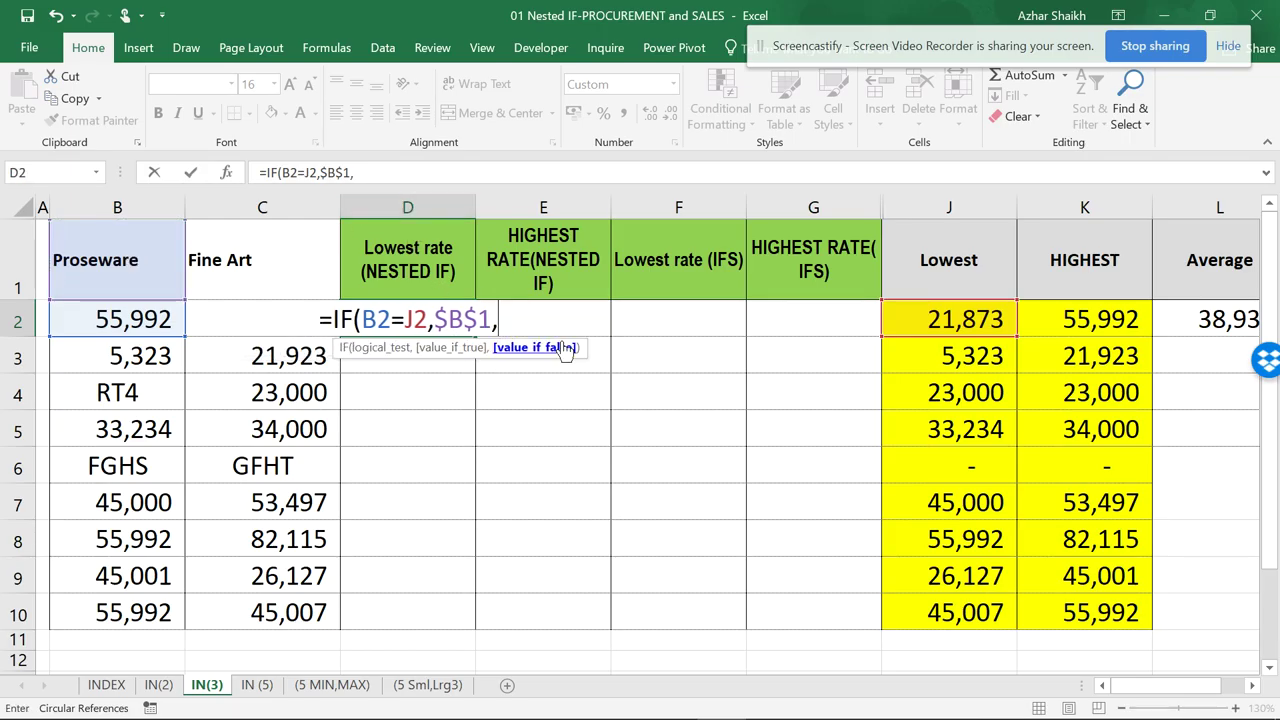
type("IF(")
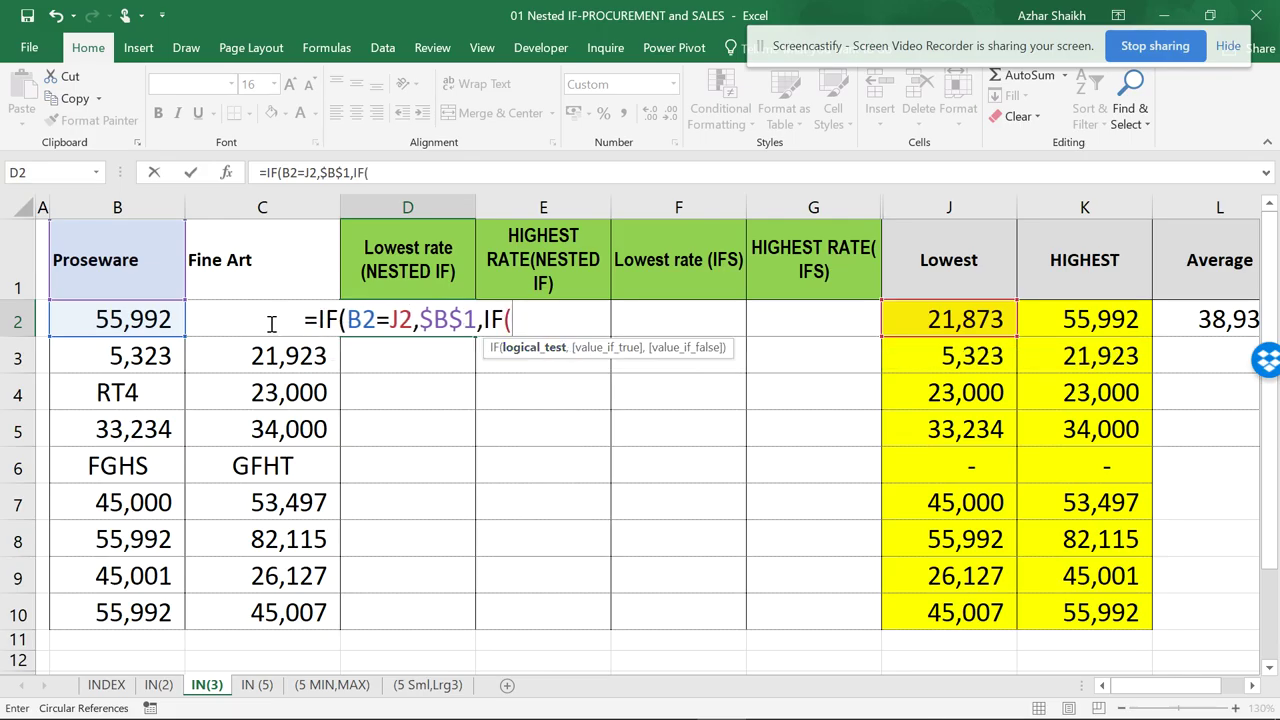
type("C2")
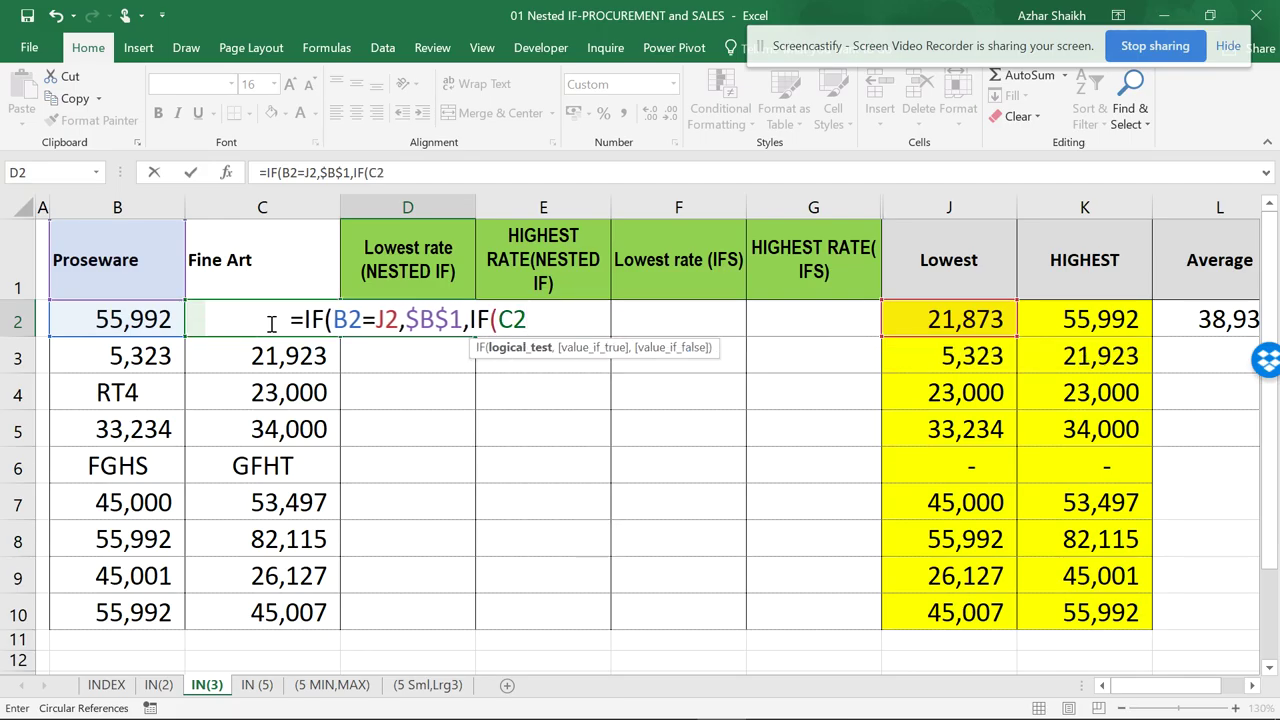
type("=")
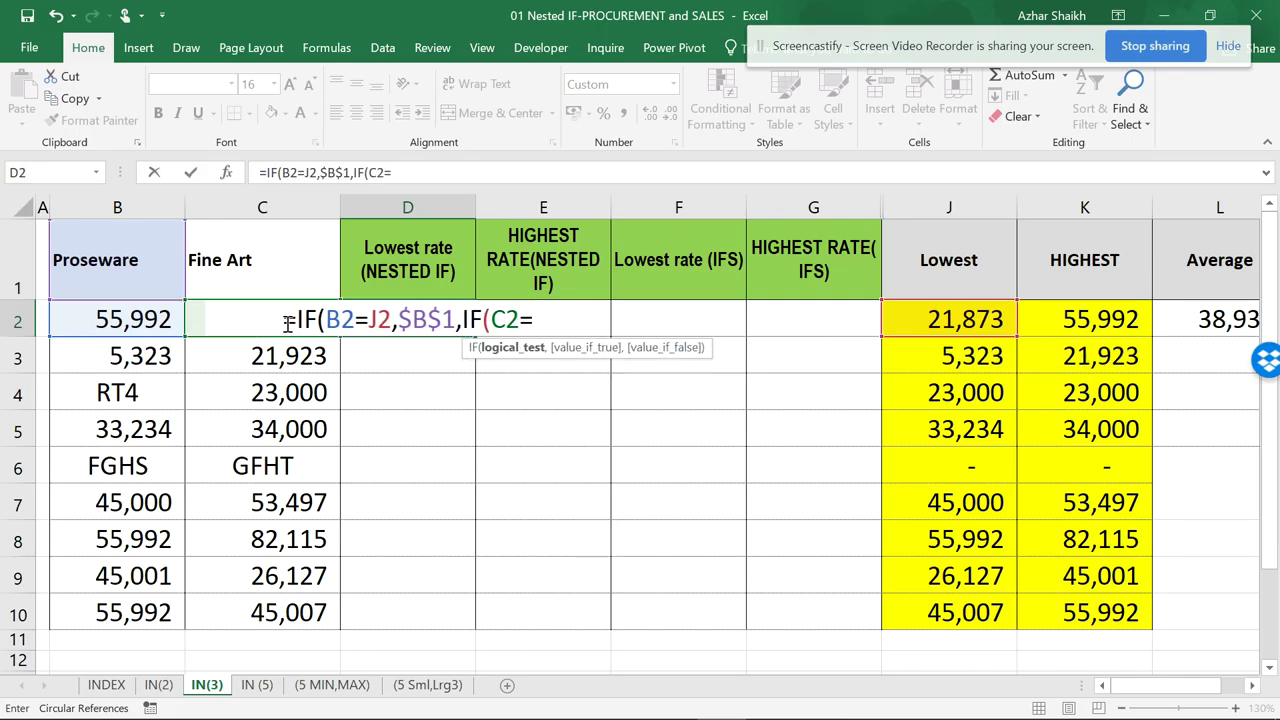
left_click(946, 318)
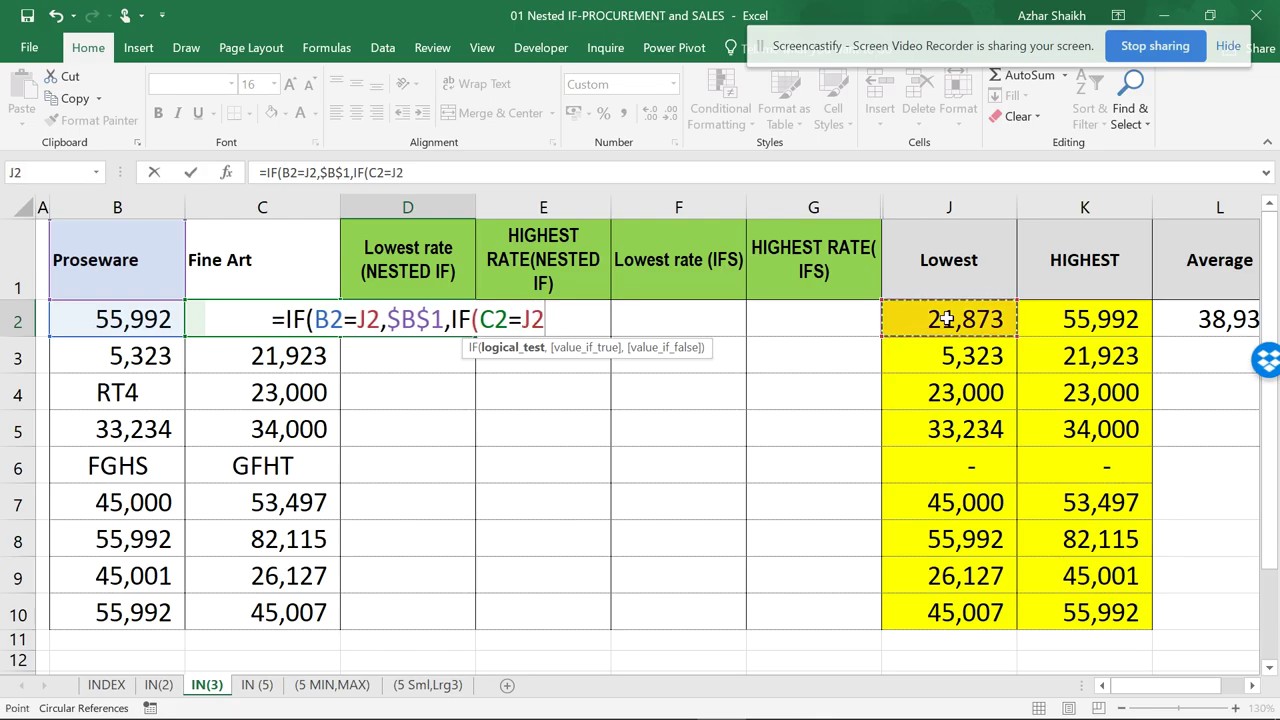
type(",")
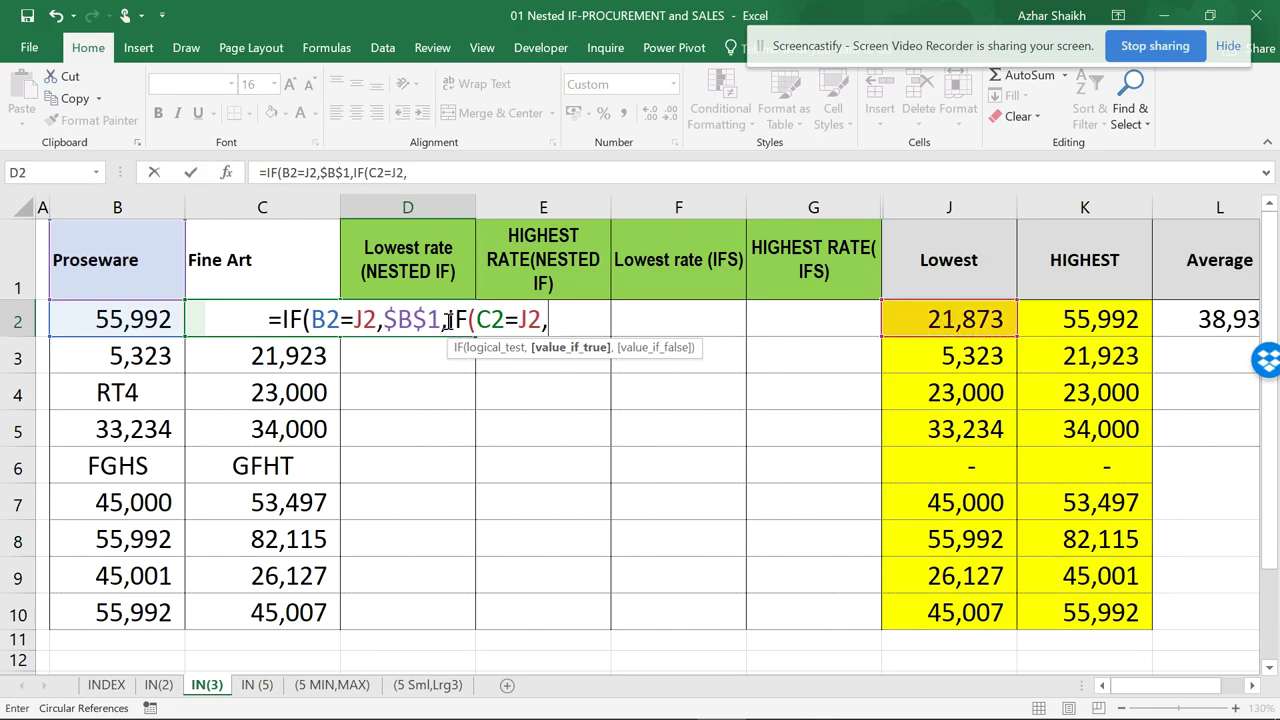
left_click(286, 256)
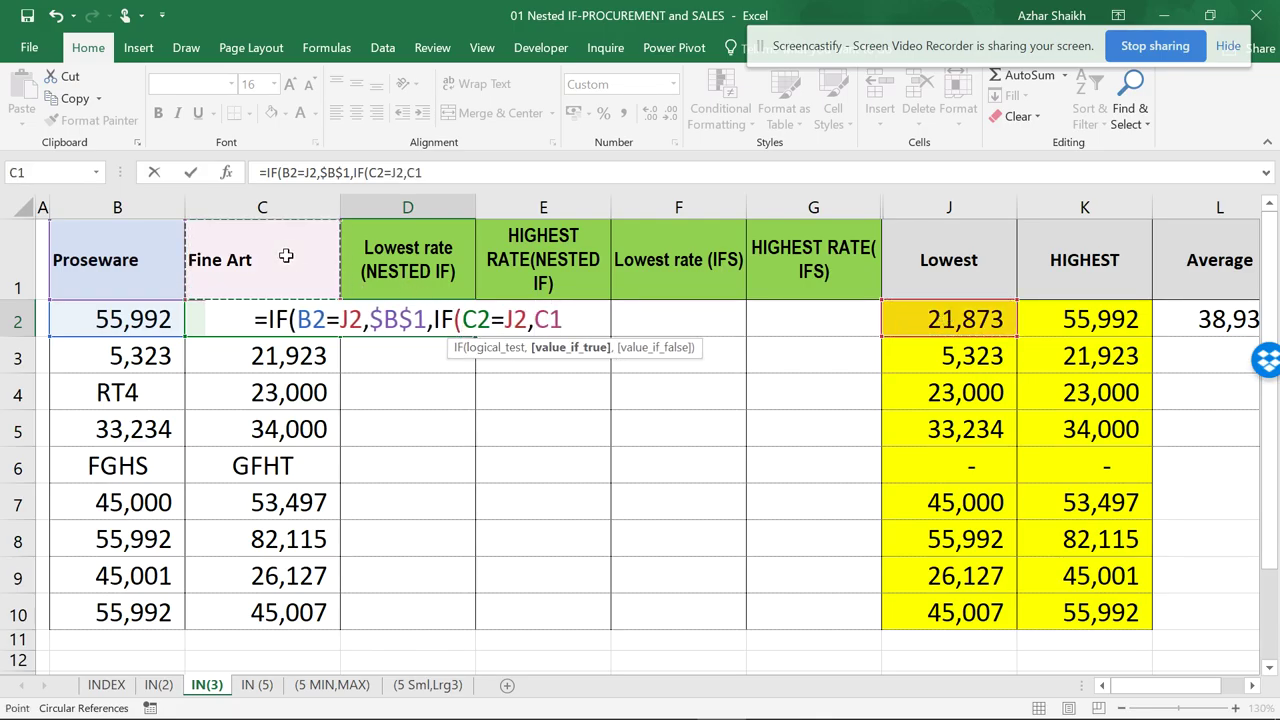
key("F4")
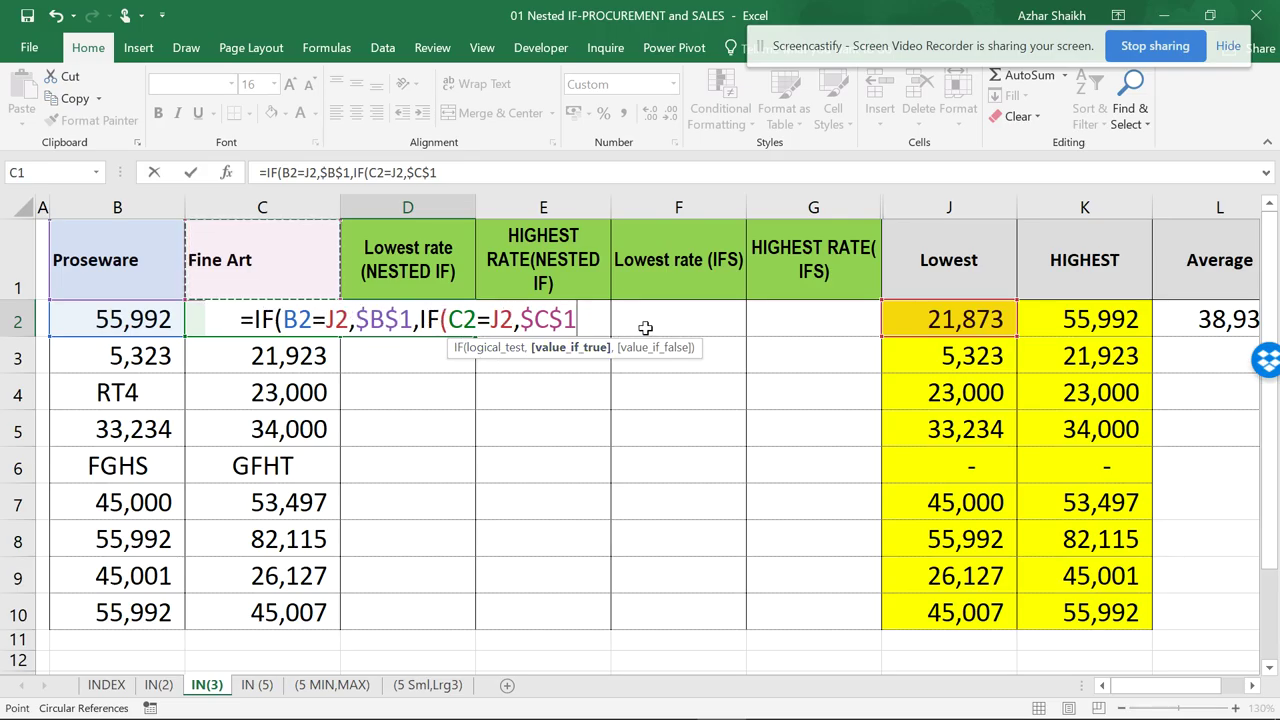
type("))")
key("ctrl+Return")
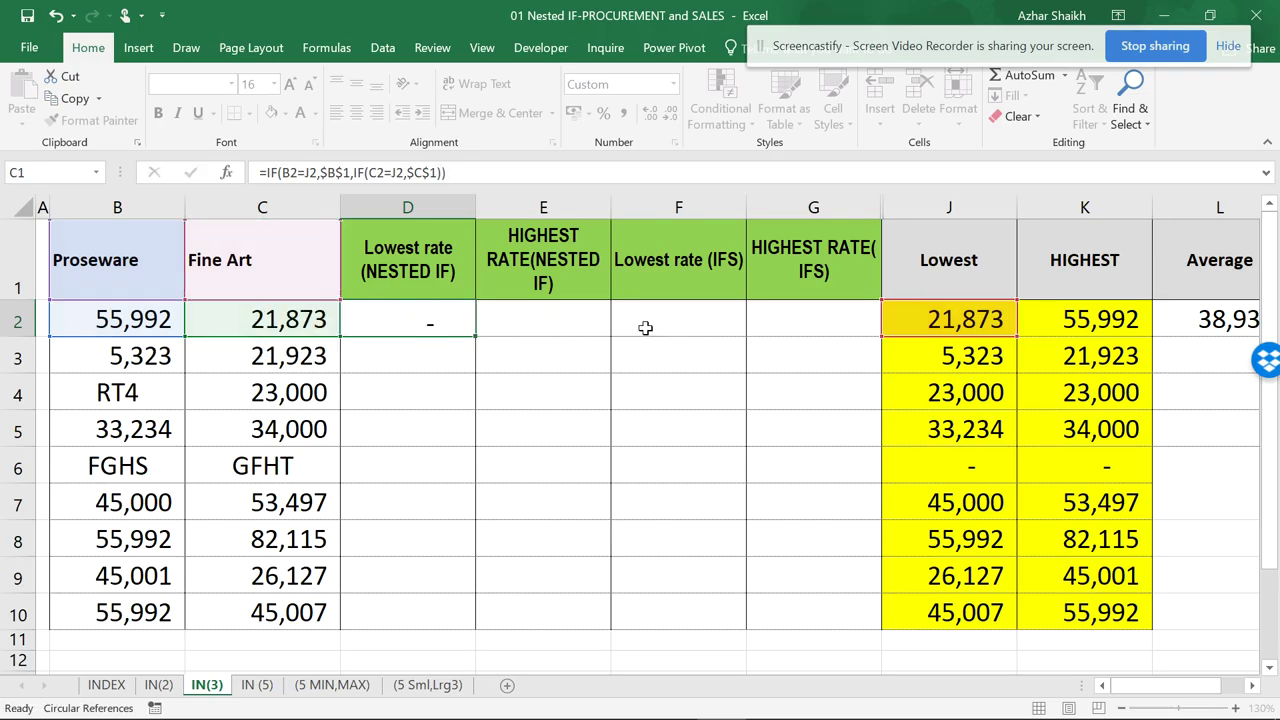
key("Return")
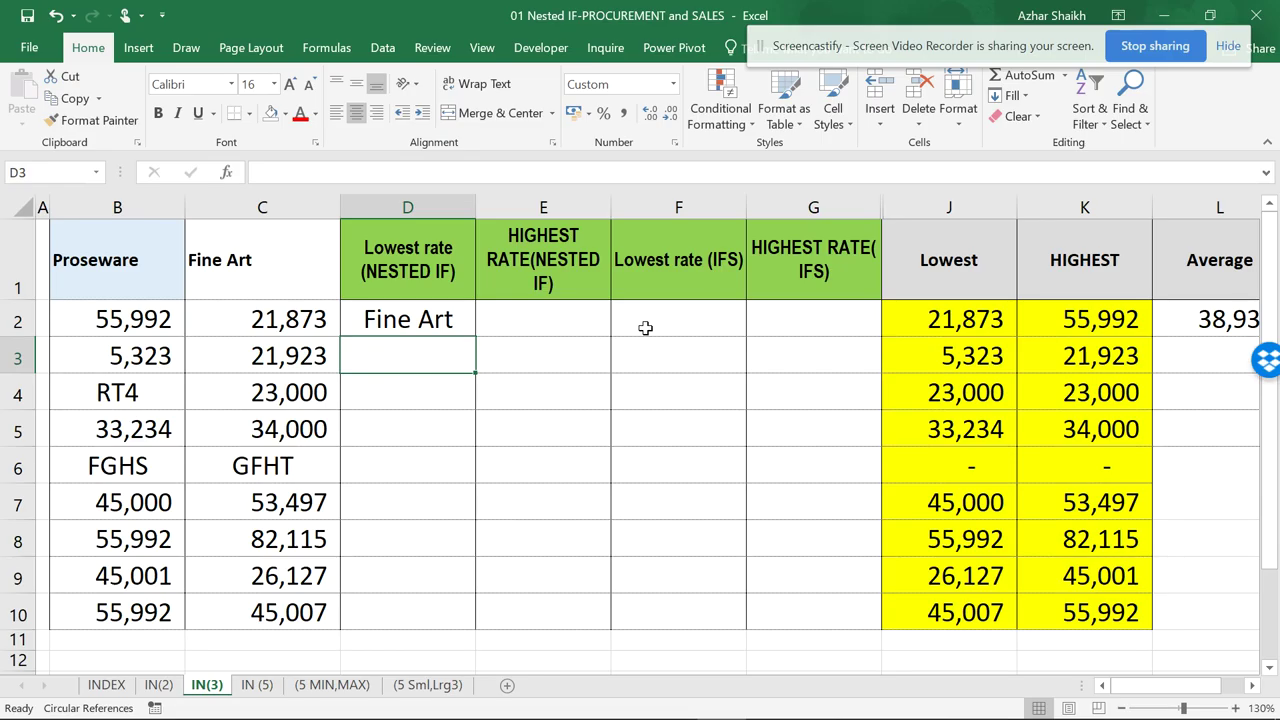
left_click(395, 322)
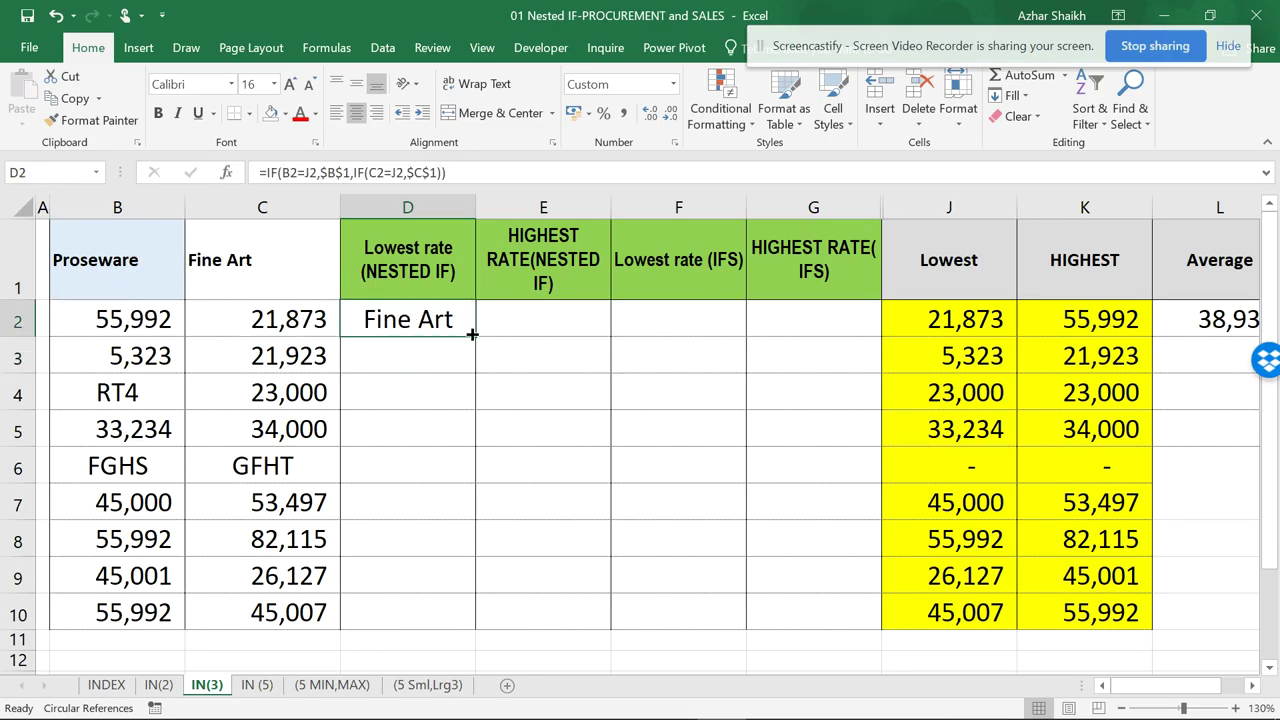
Fill the nested IF down to D10 and inspect row 6's text values that return FALSE
left_click_drag(474, 340, 470, 624)
left_click(58, 466)
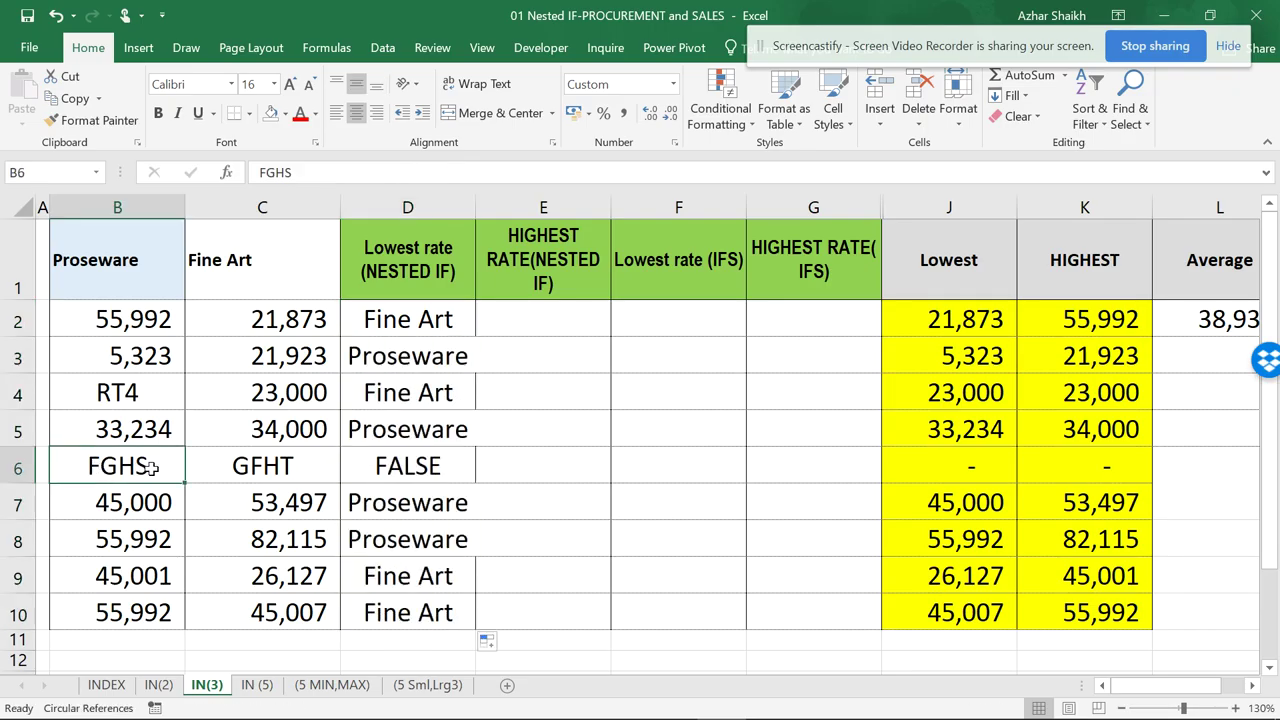
key("Right")
left_click(155, 466)
left_click(380, 474)
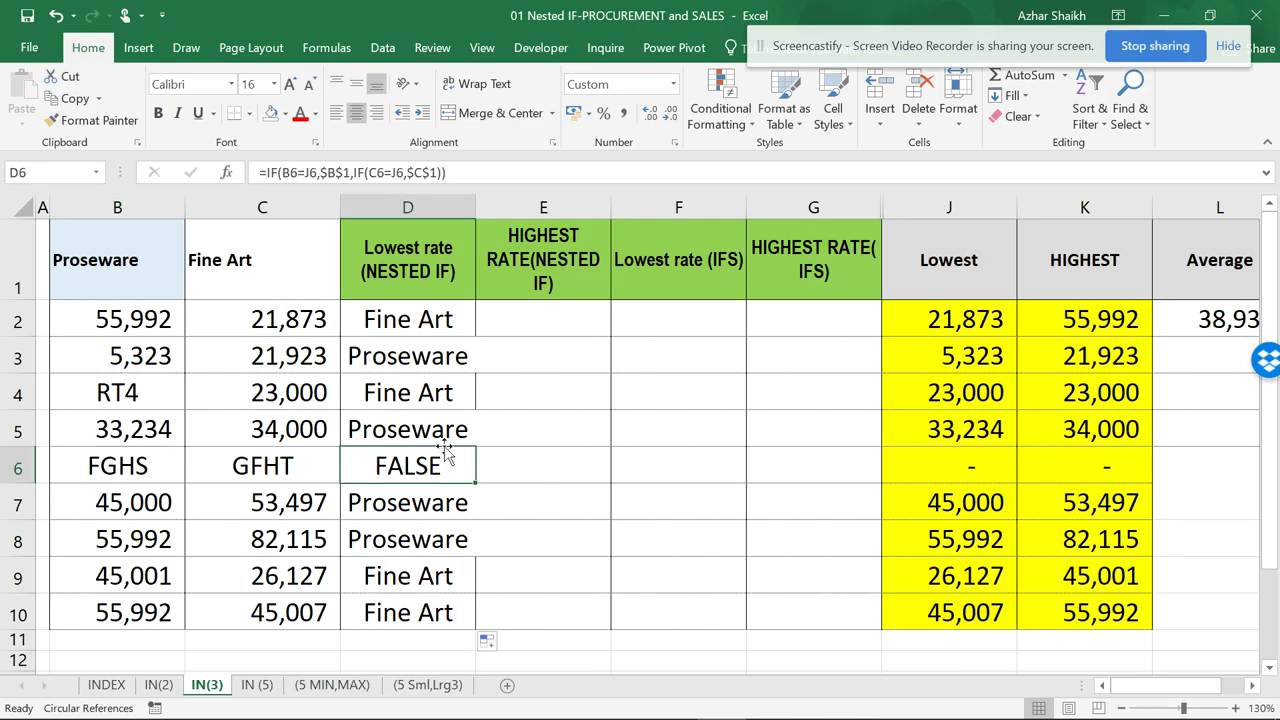
Check the RT4 value and D4's formula, then widen column D slightly
left_click(437, 325)
left_click(126, 400)
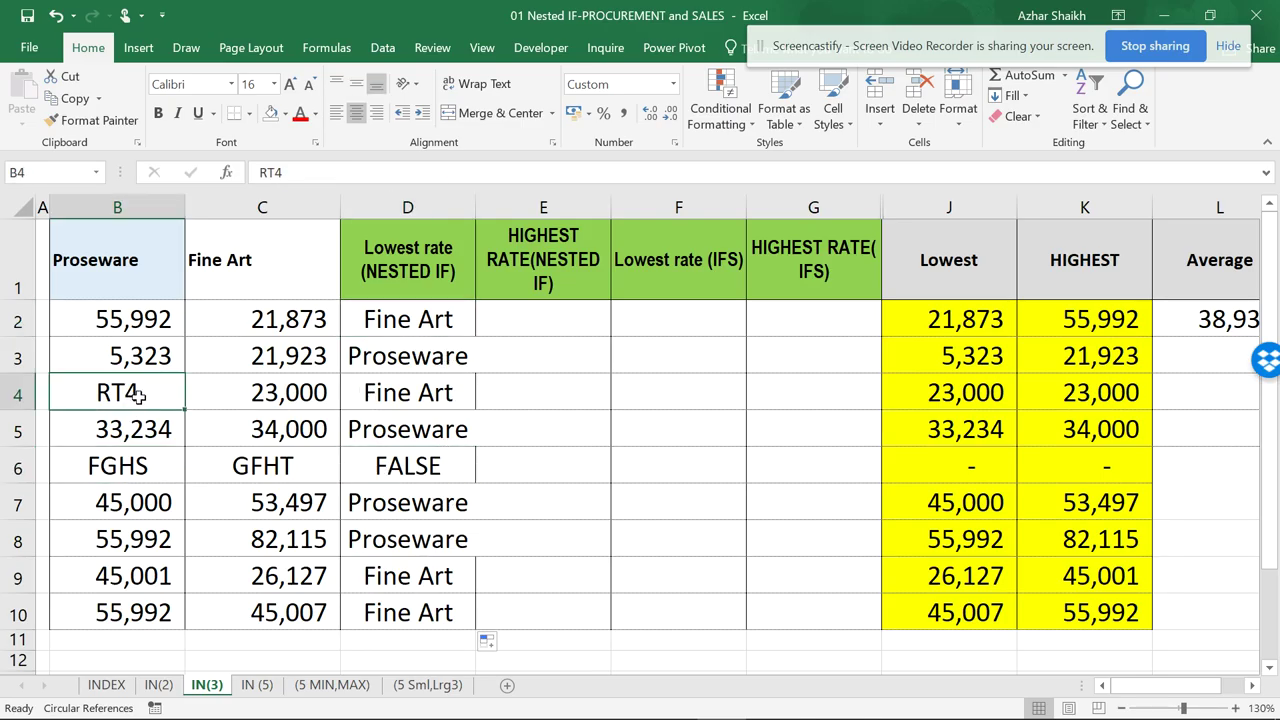
left_click(437, 393)
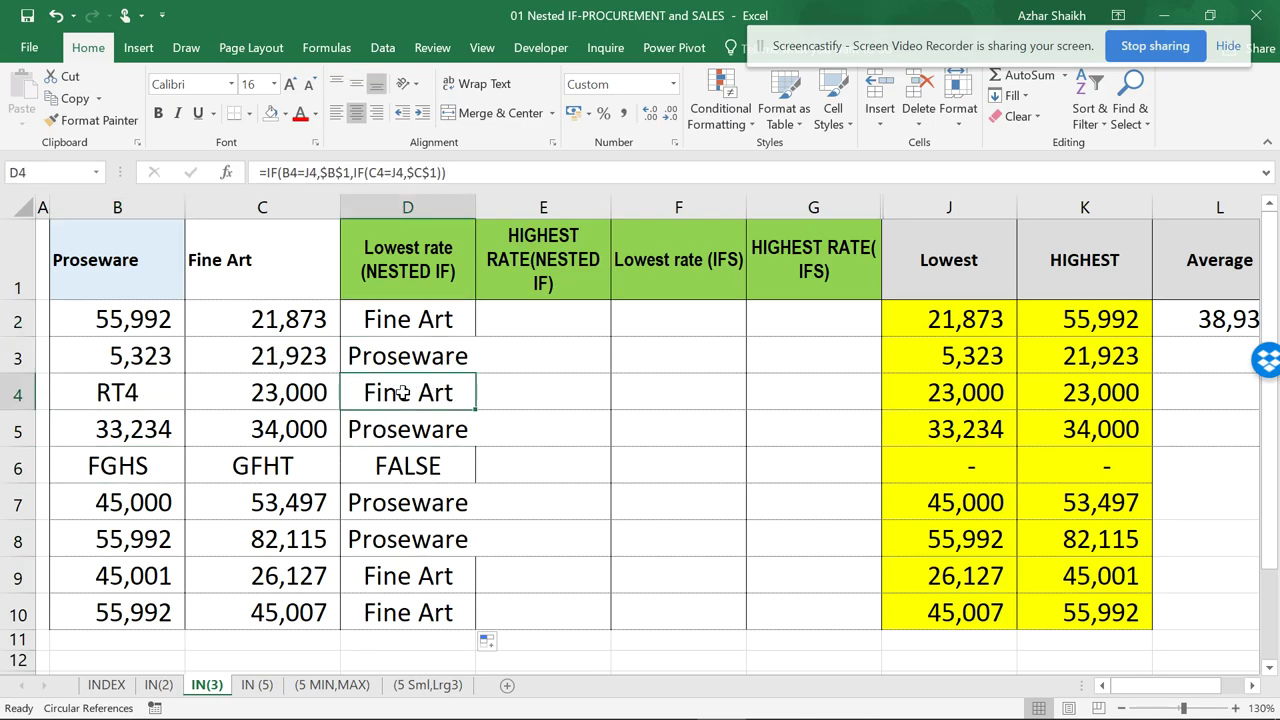
left_click_drag(475, 211, 490, 211)
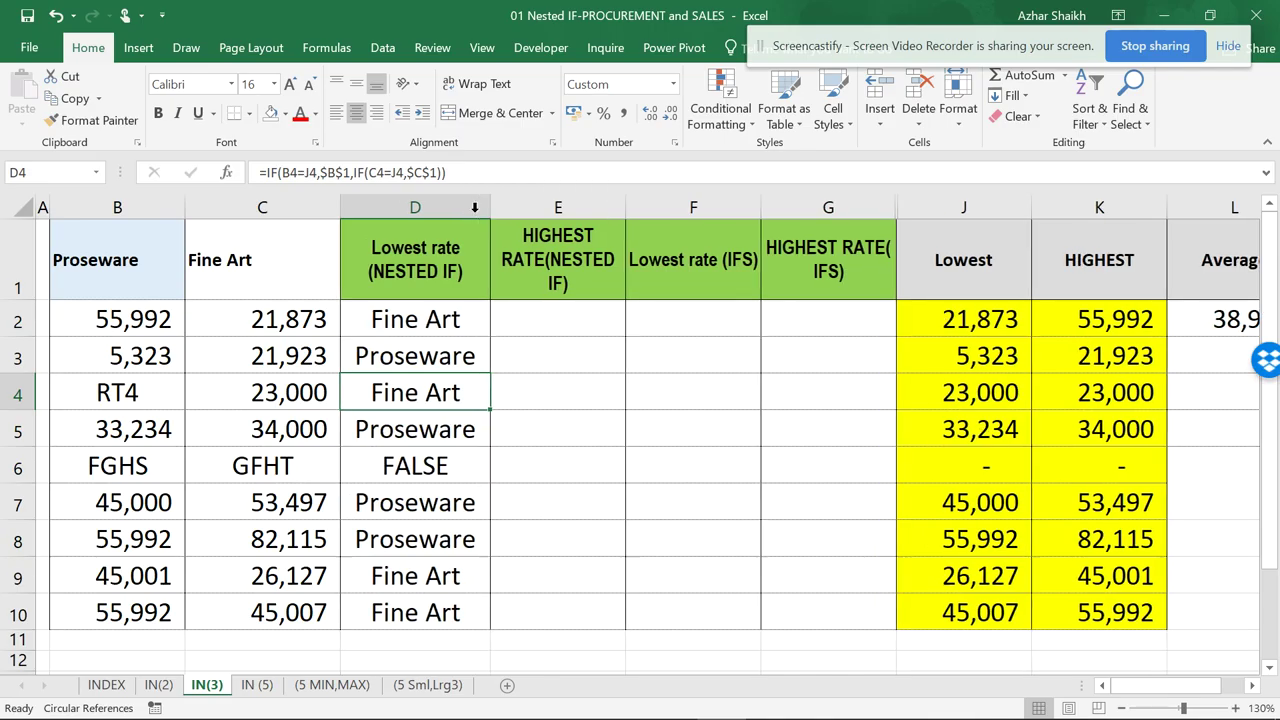
left_click(540, 320)
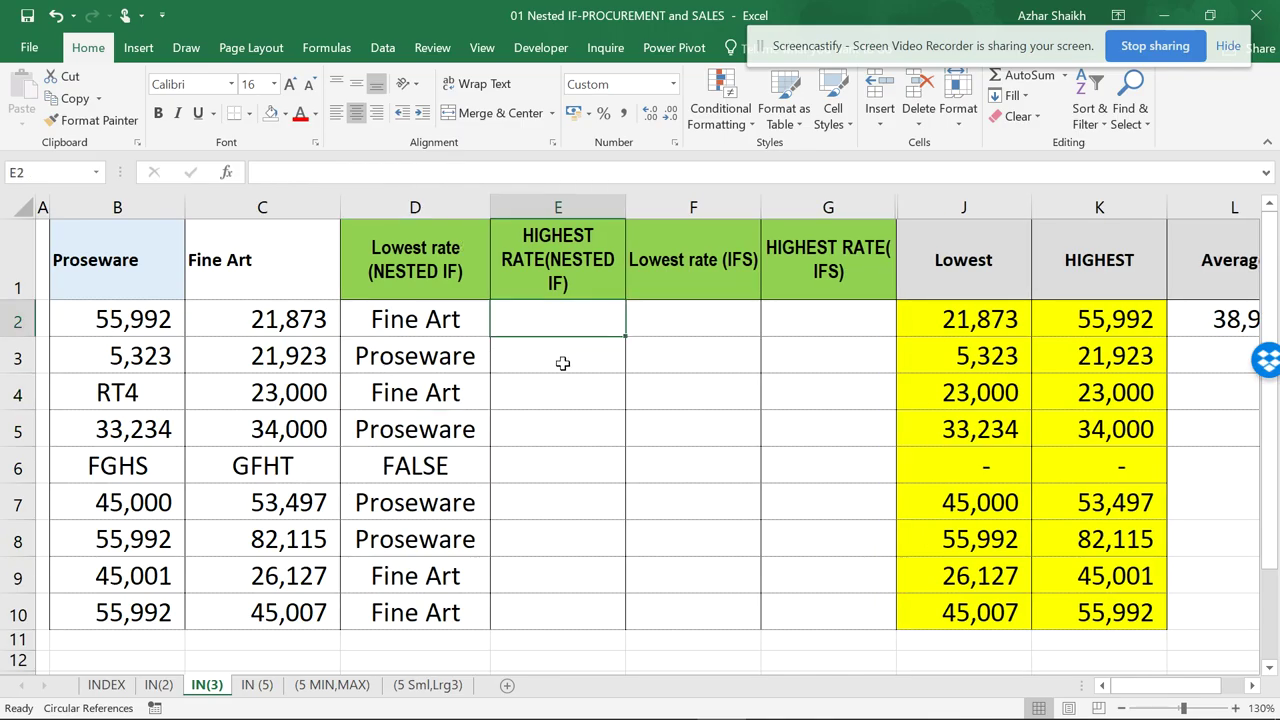
Begin E2's formula =IF(B2=K2,"Proseware", fixing the all-capitals typing
type("=I")
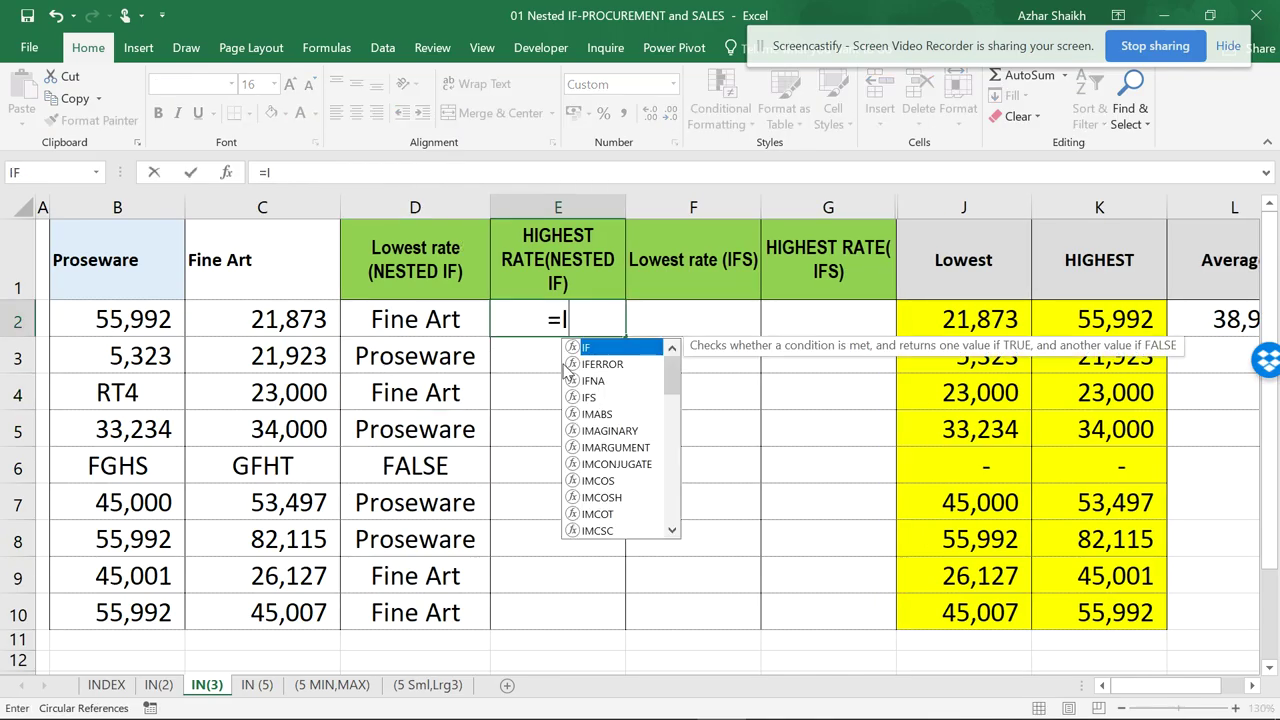
type("F(")
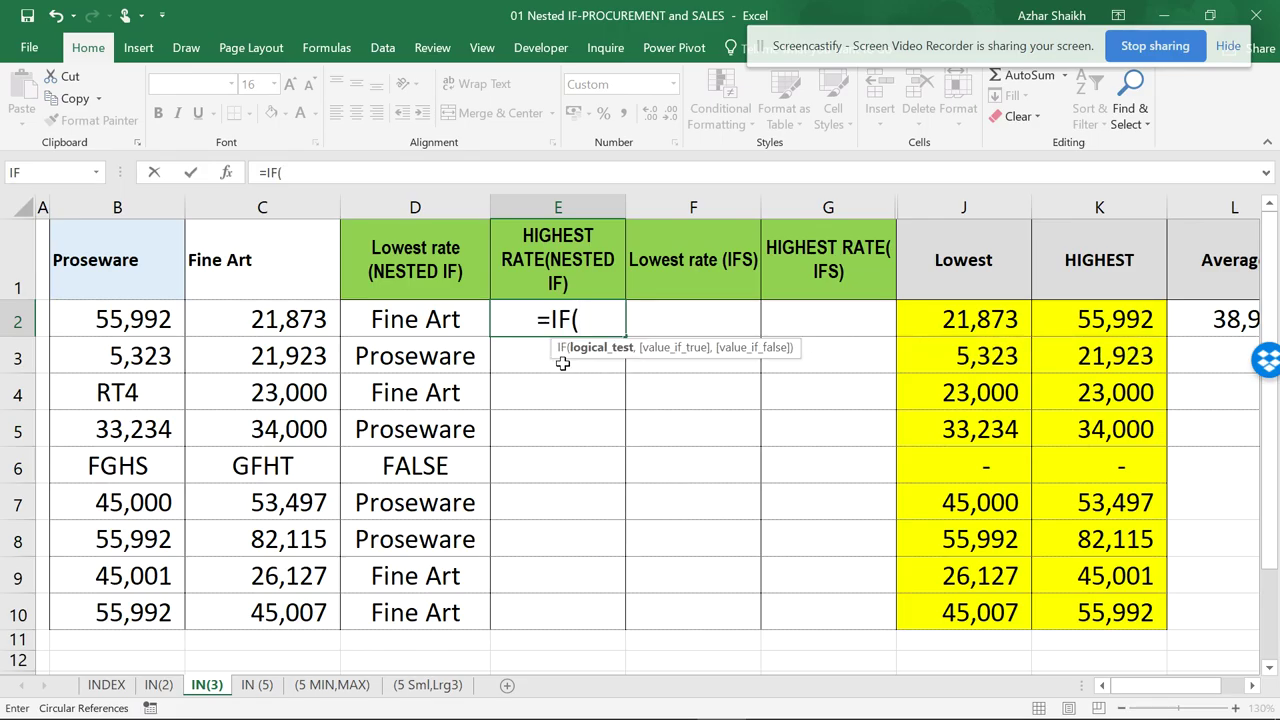
left_click(118, 325)
type("=")
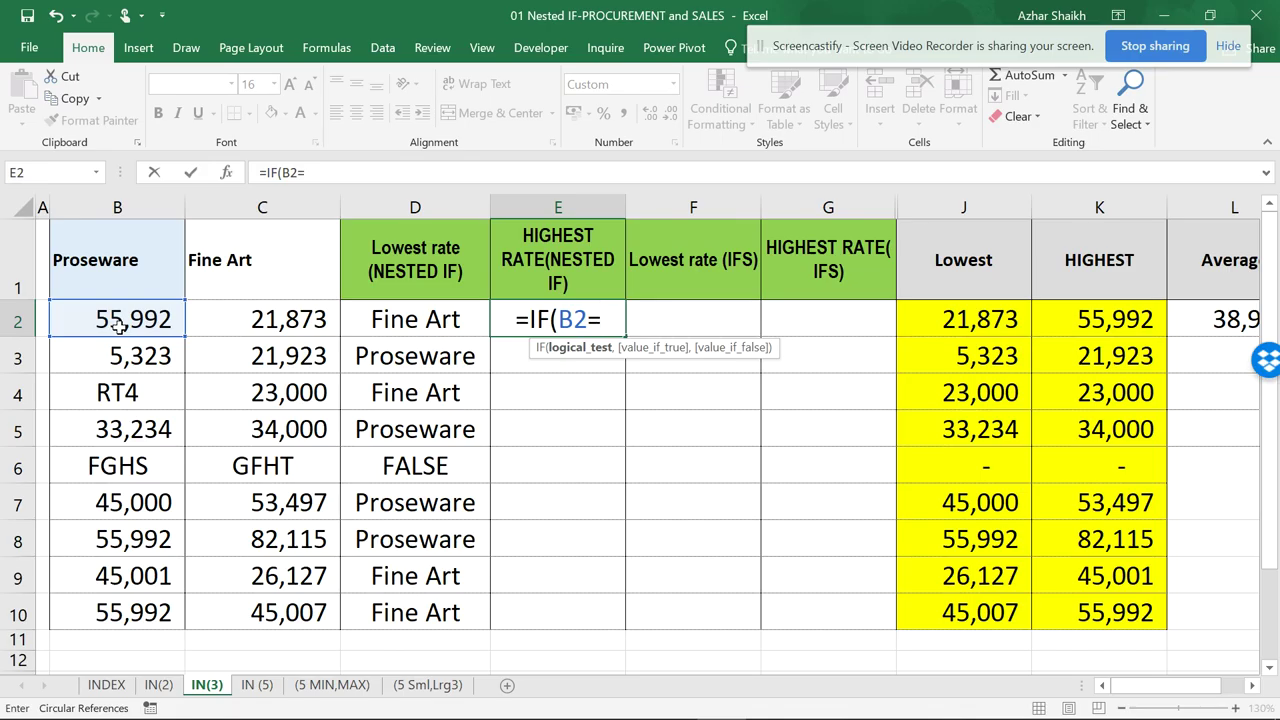
left_click(1095, 317)
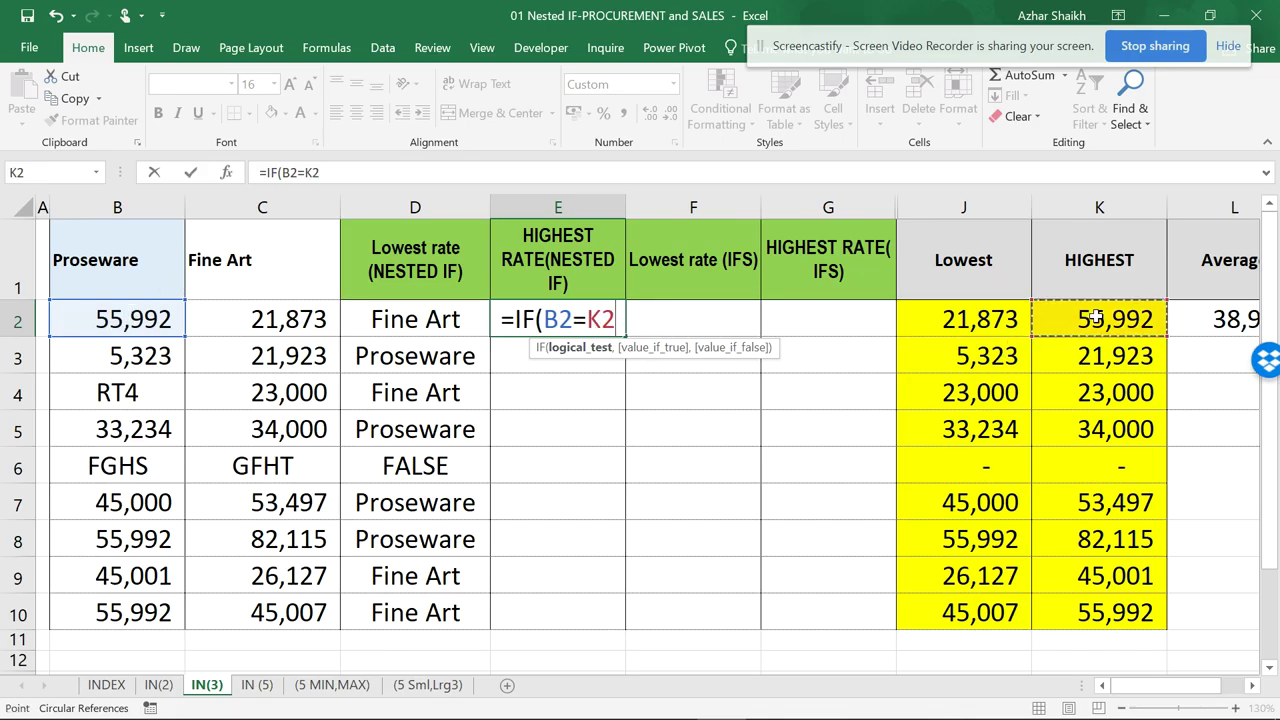
type(",")
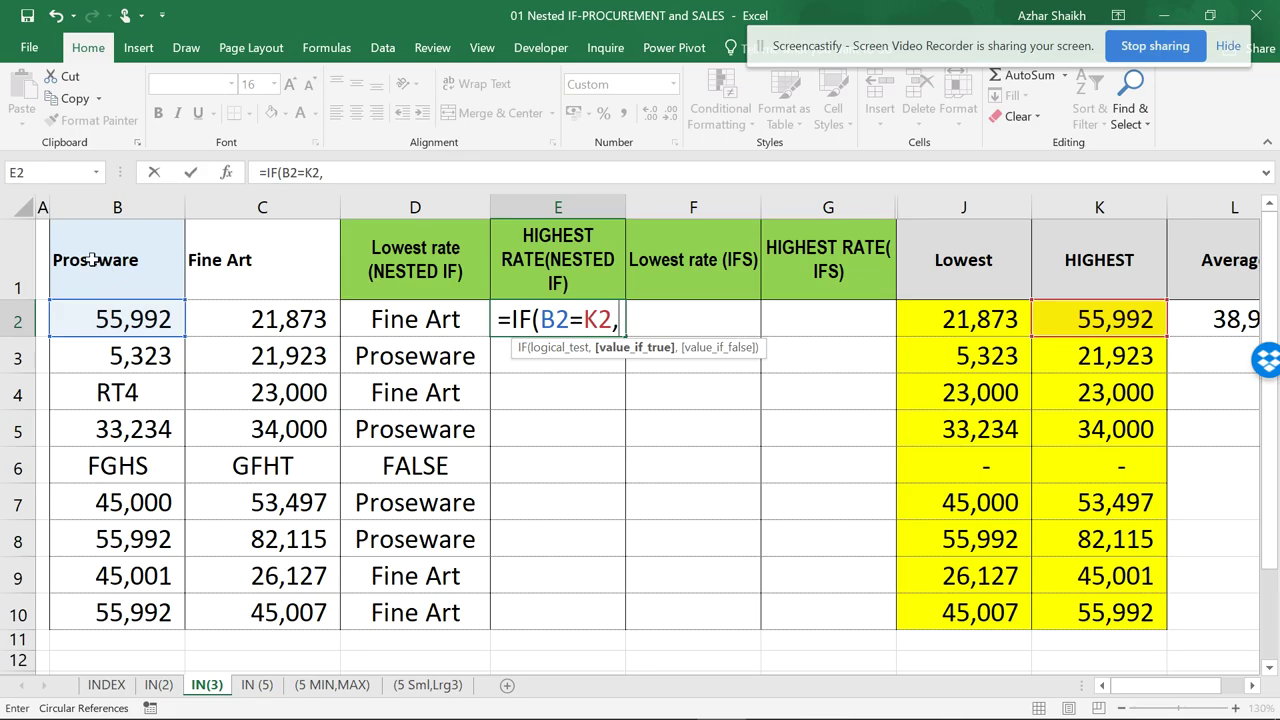
type("\"")
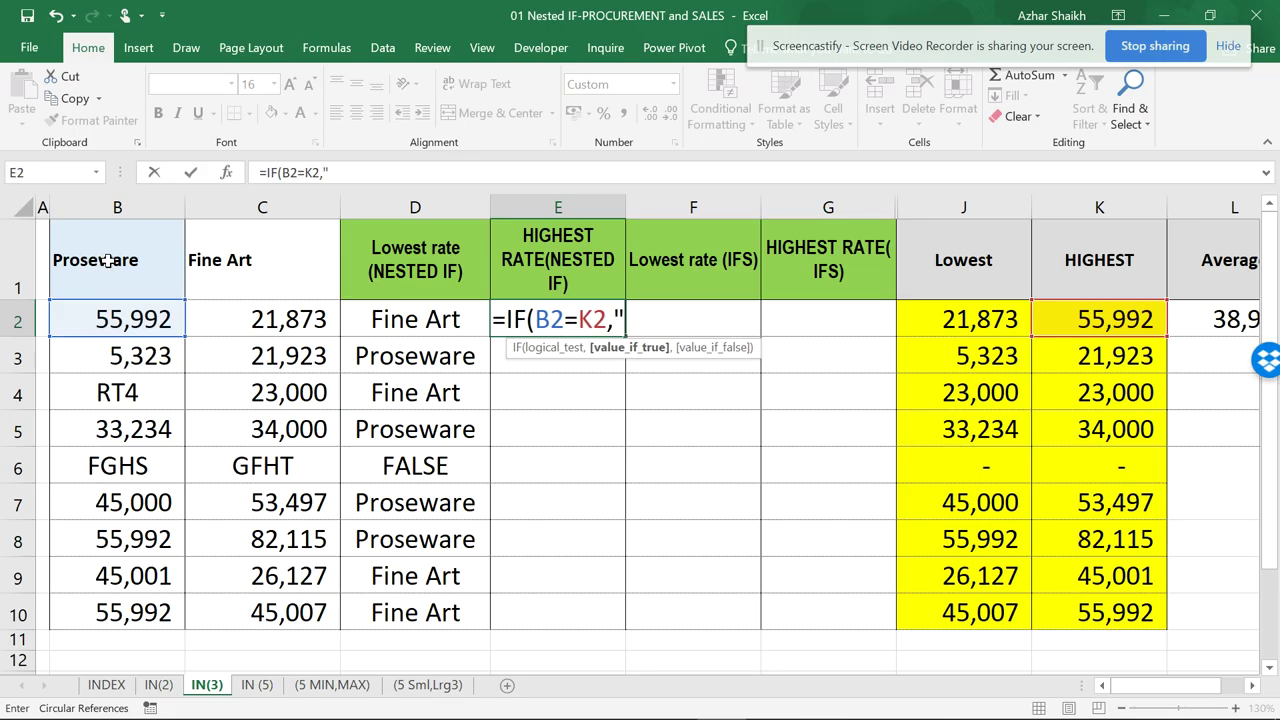
type("PRO")
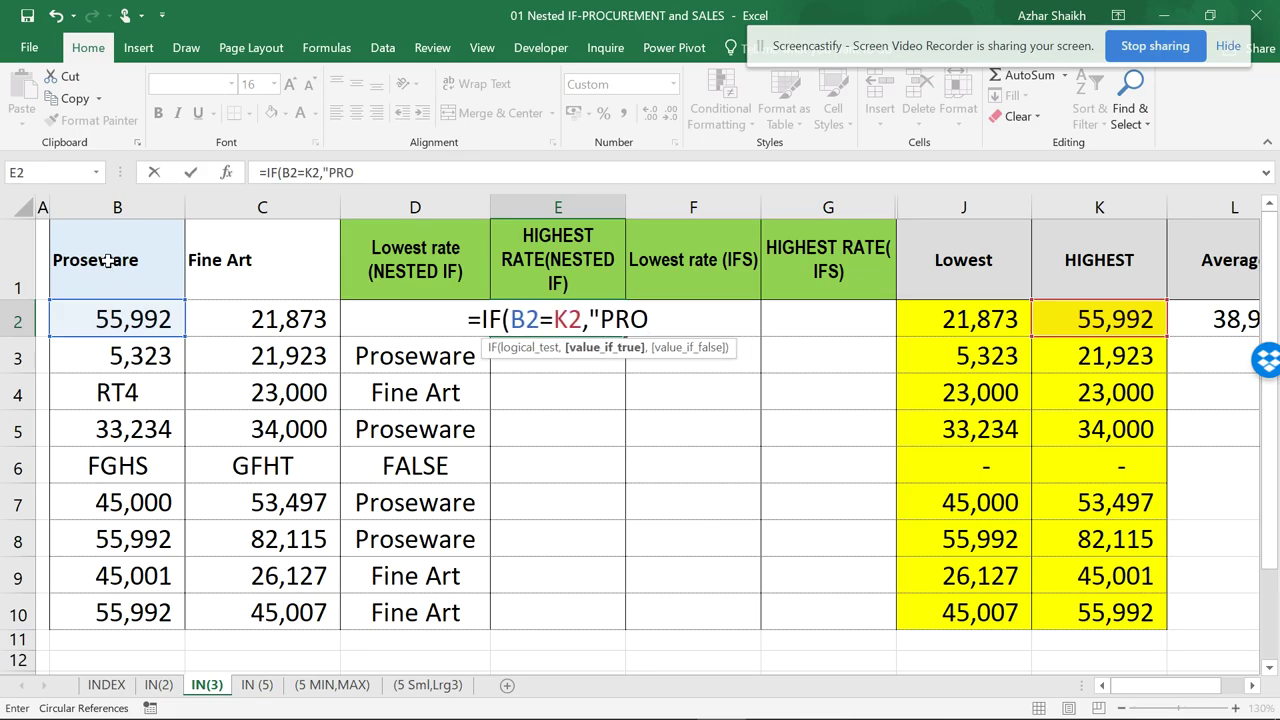
key("BackSpace")
key("BackSpace")
key("Caps_Lock")
type("o")
key("BackSpace")
type("rosew")
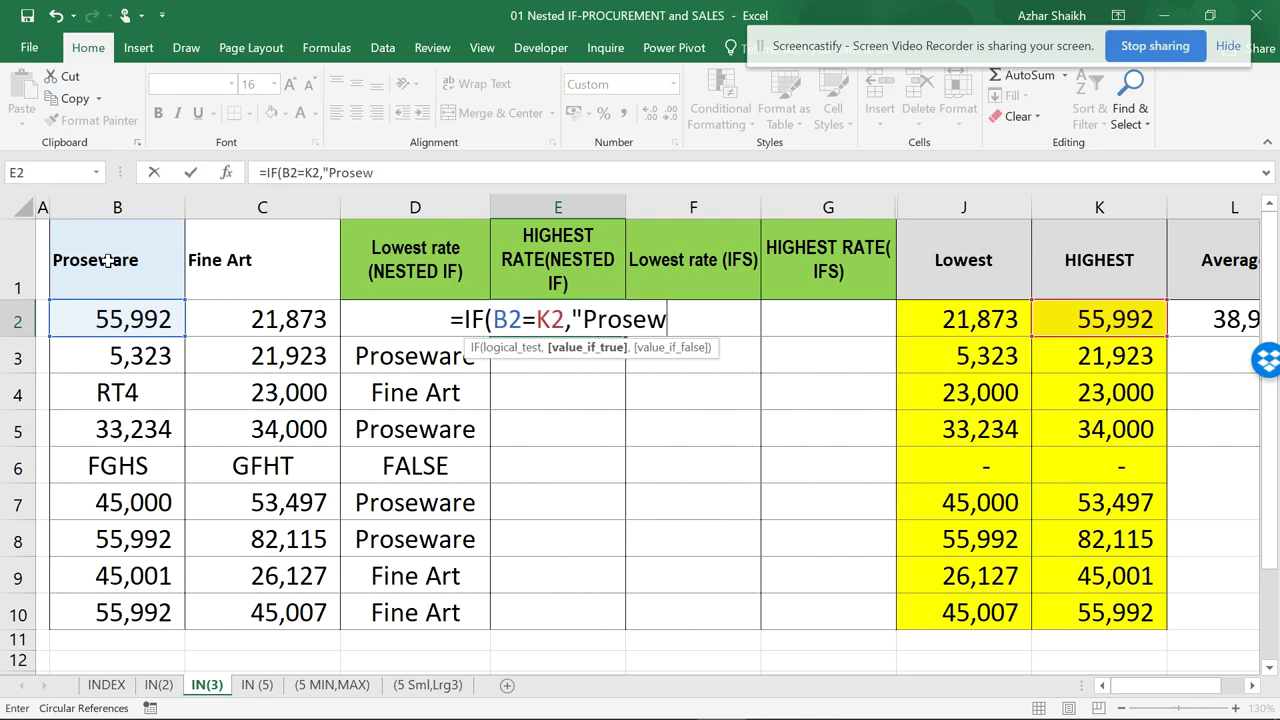
type("are\"")
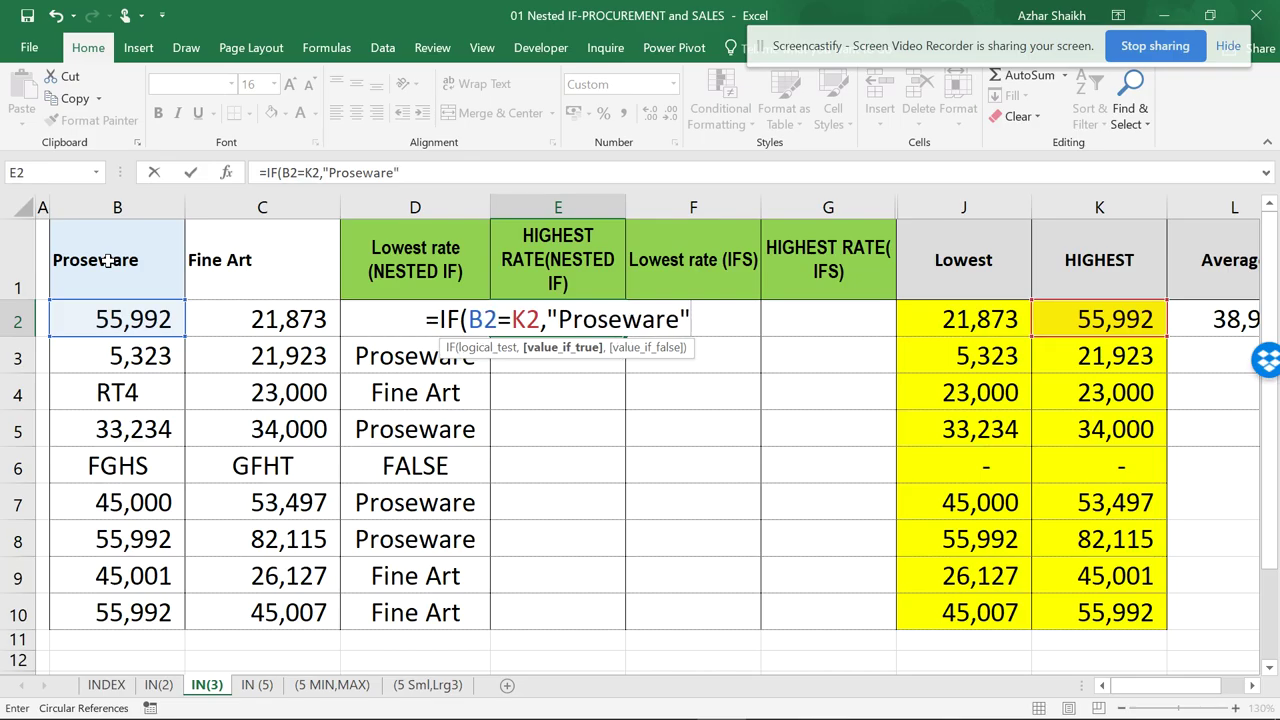
type(",")
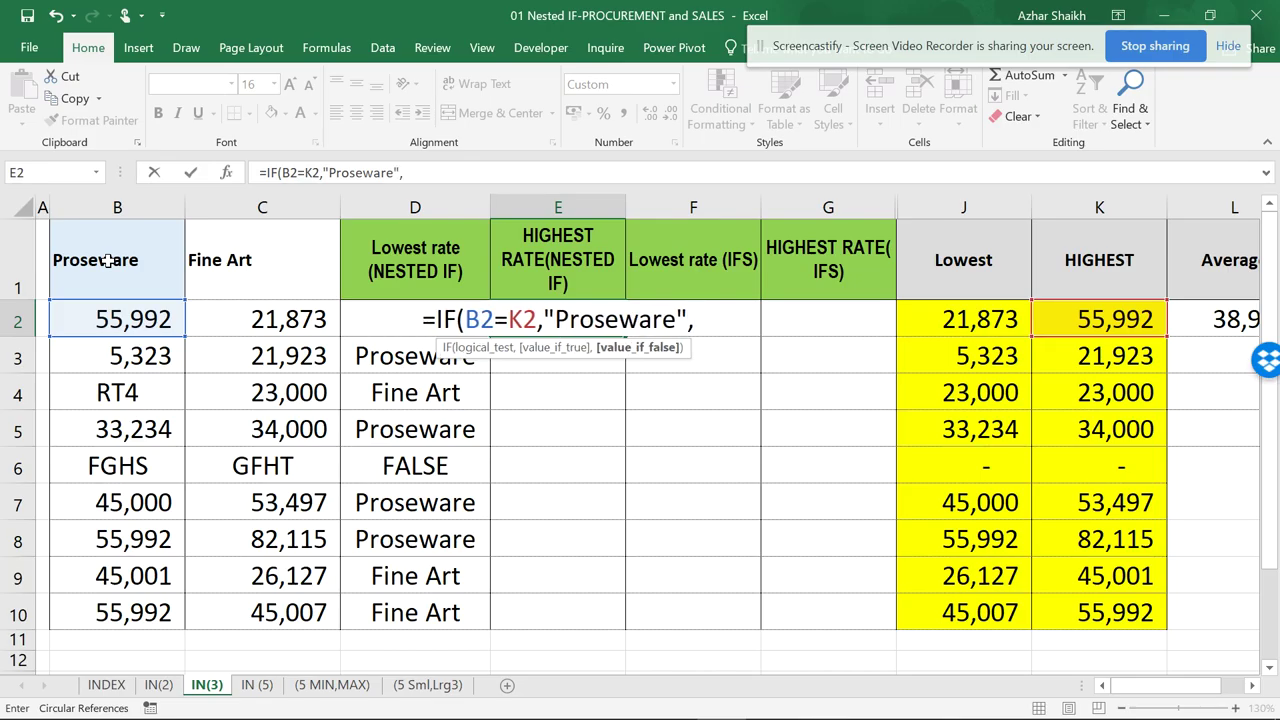
type("if(")
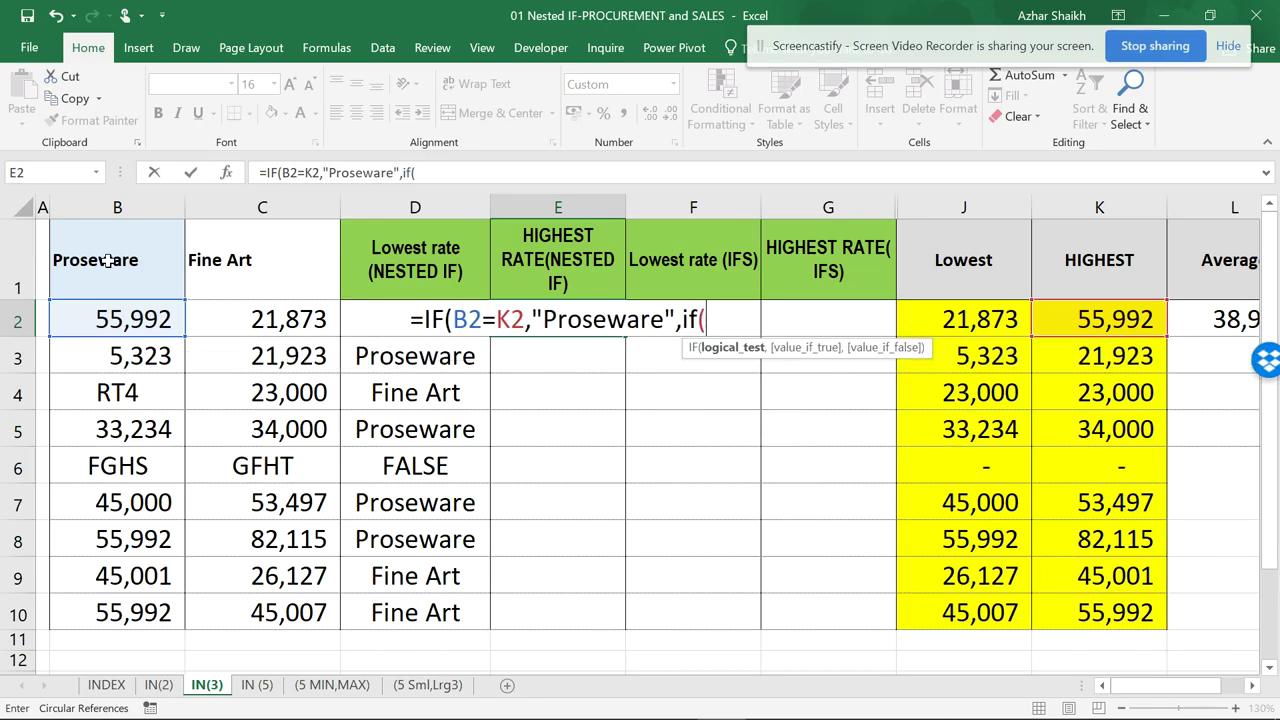
Complete it with IF(C2=K2,"Fine Art")) and enter it, so E2 shows Proseware
left_click(285, 322)
type("=")
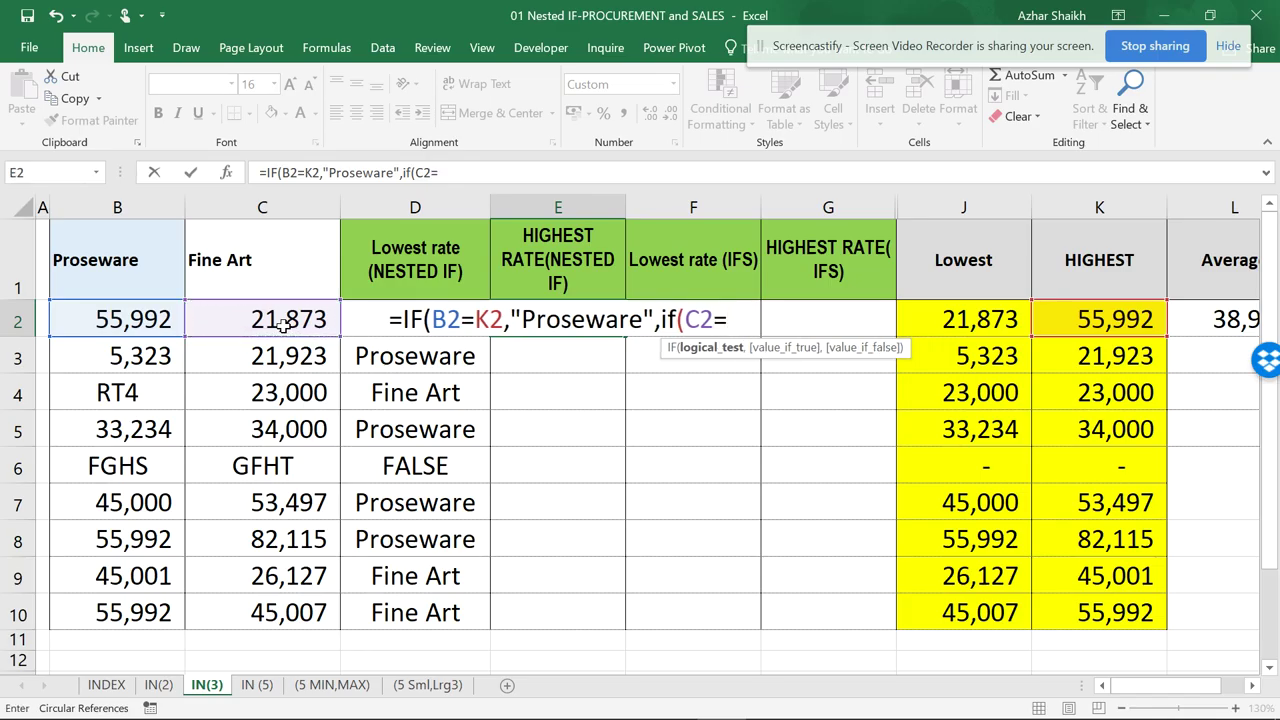
left_click(1101, 320)
type(",")
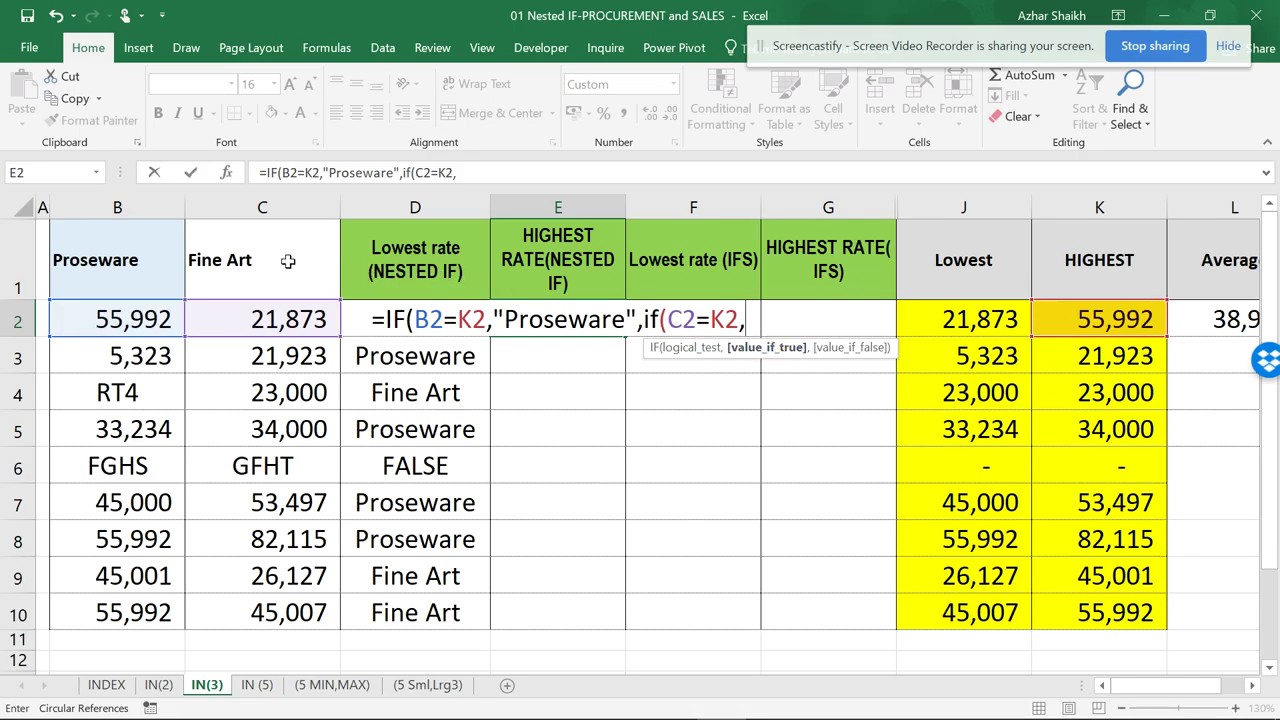
type("\"Fine")
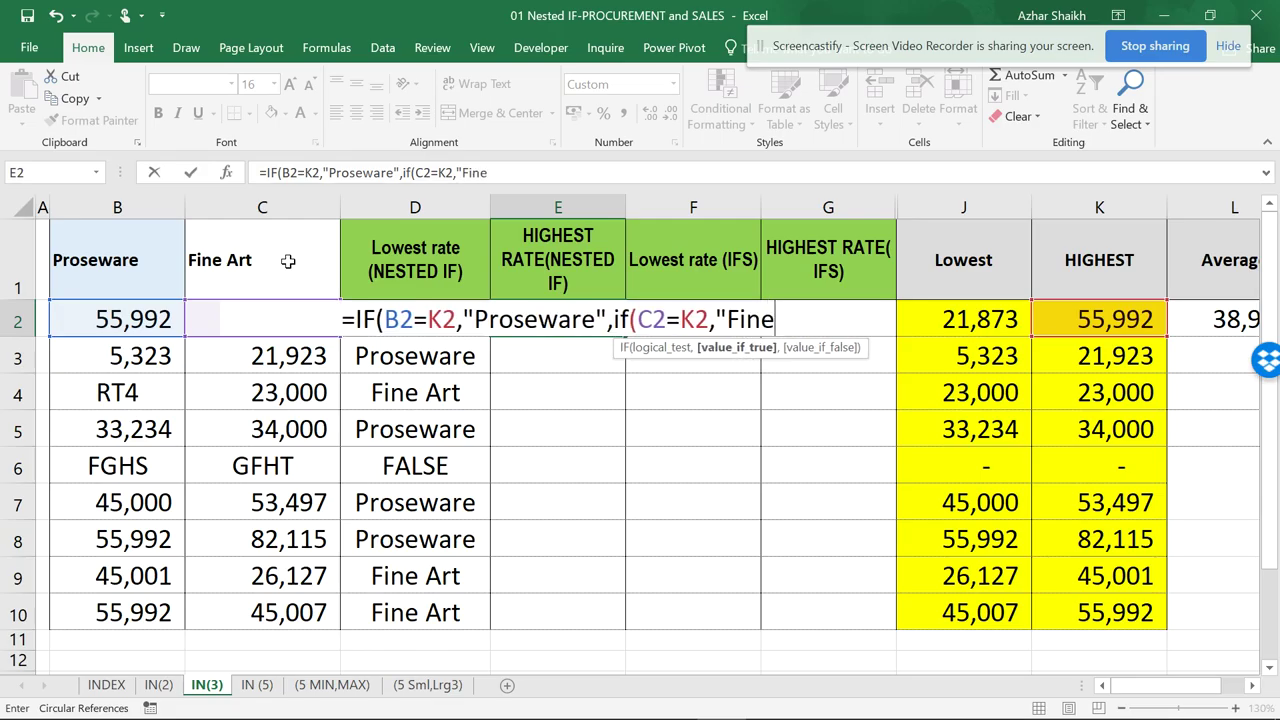
type(" Art")
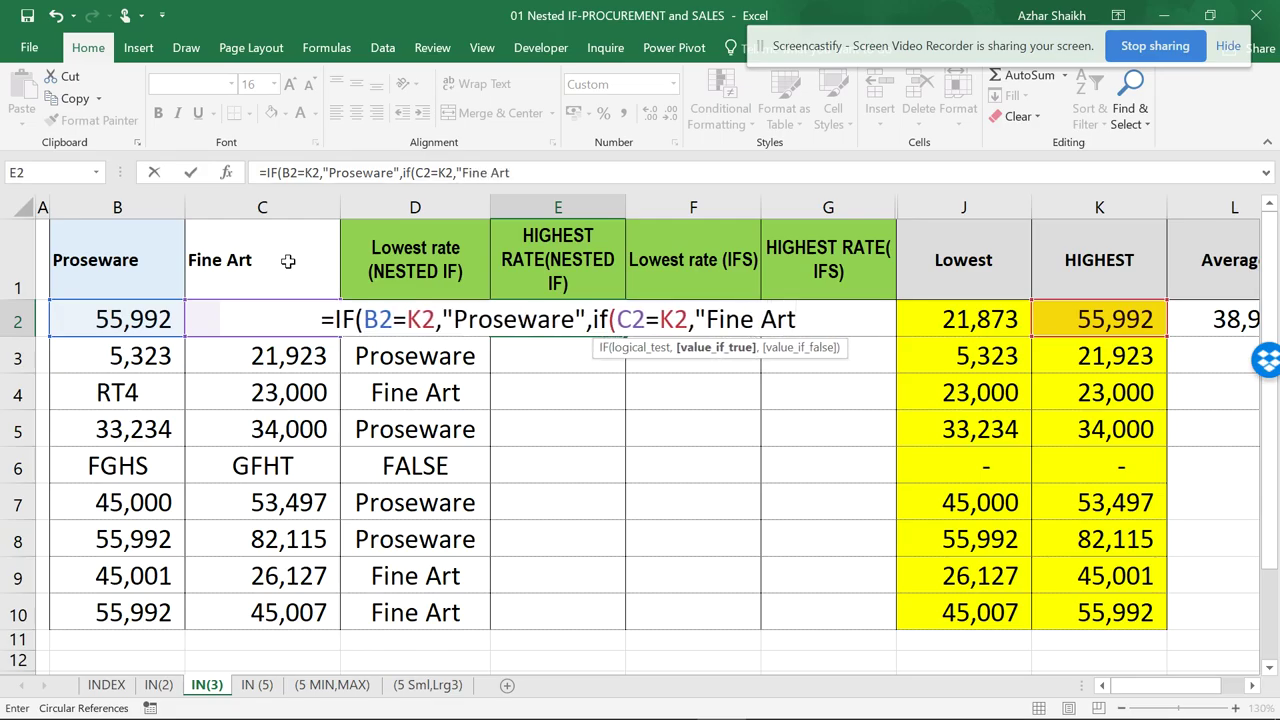
type("\"")
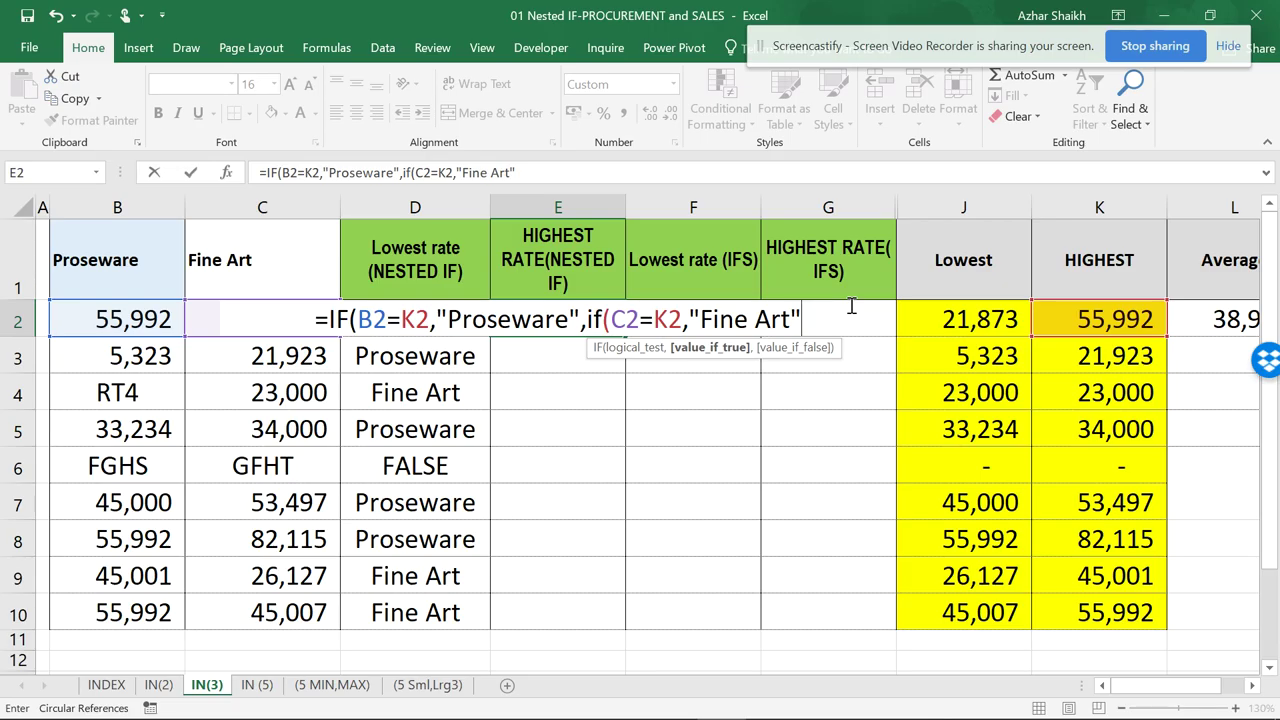
type("))")
key("Return")
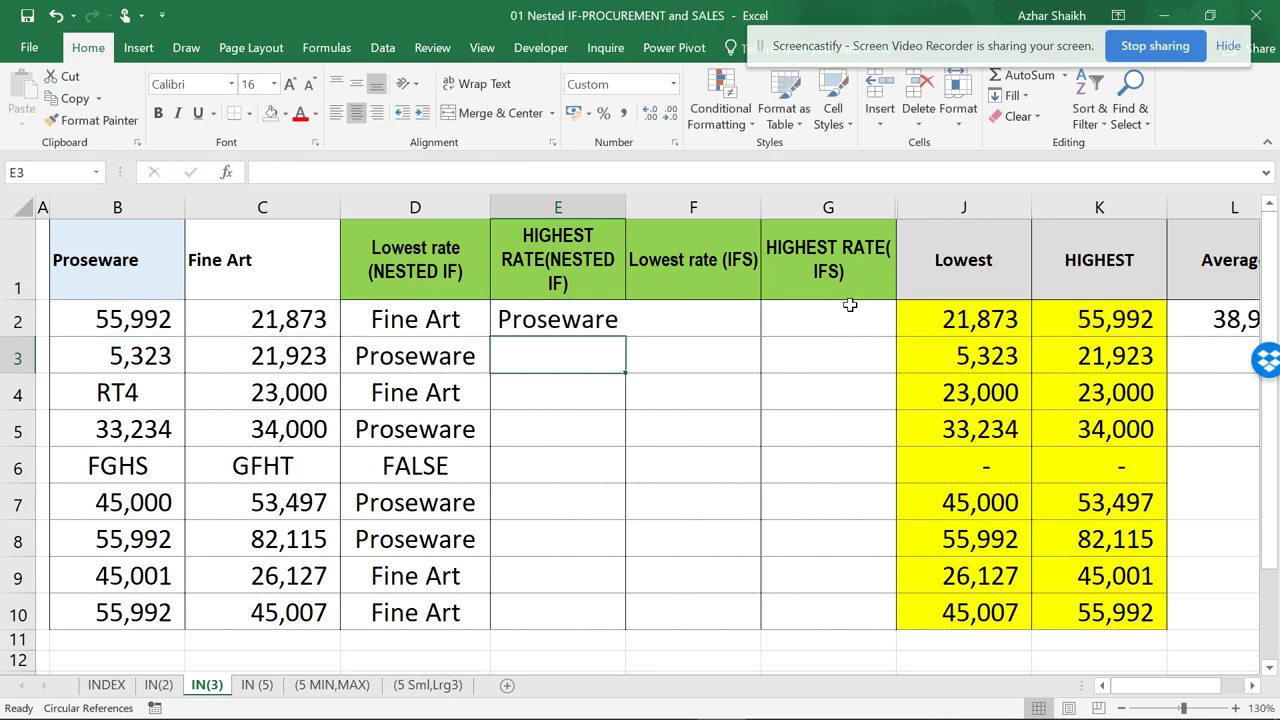
Fill E2's formula down to E10 and compare it against the E3 and D2 formulas
left_click(620, 328)
double_click(626, 338)
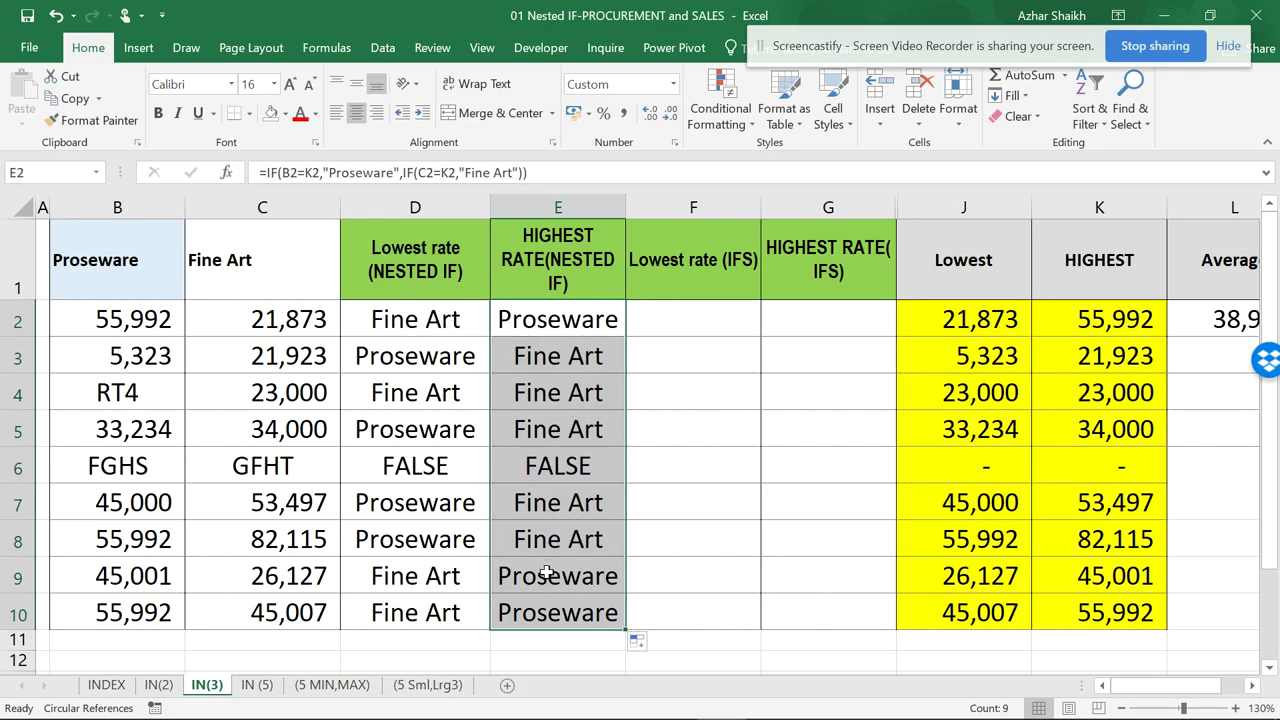
left_click(522, 362)
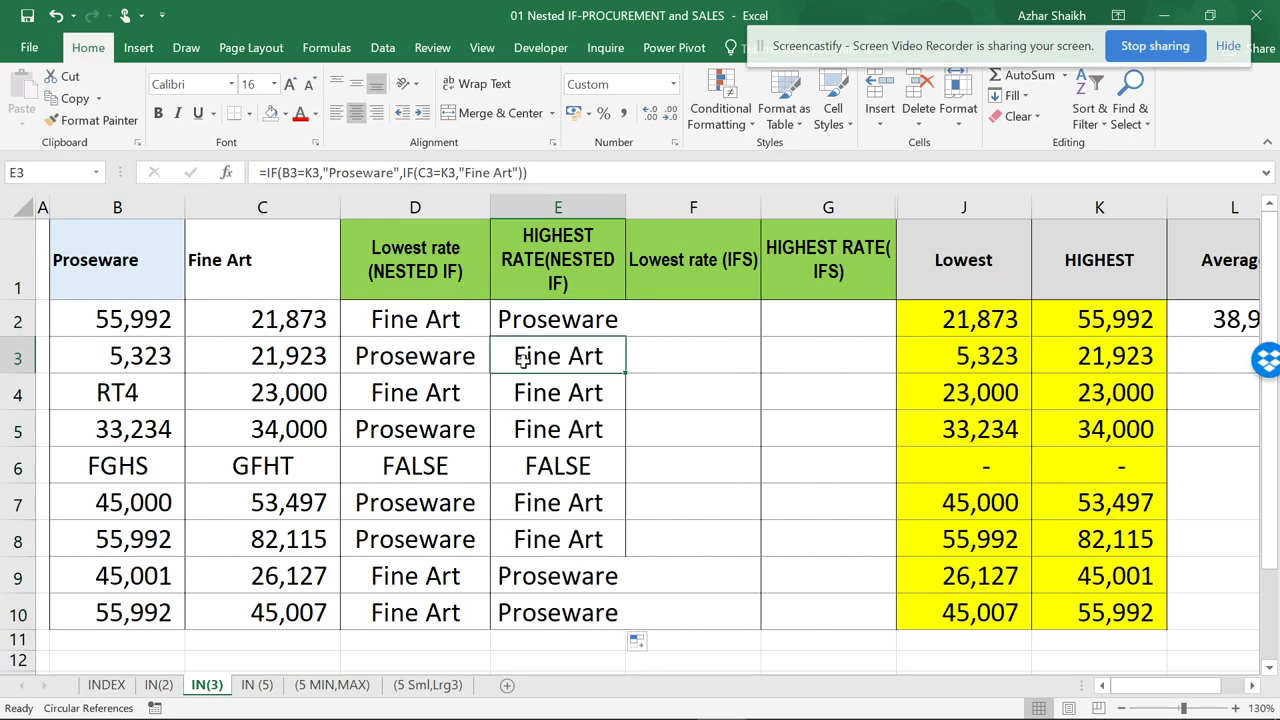
left_click(470, 326)
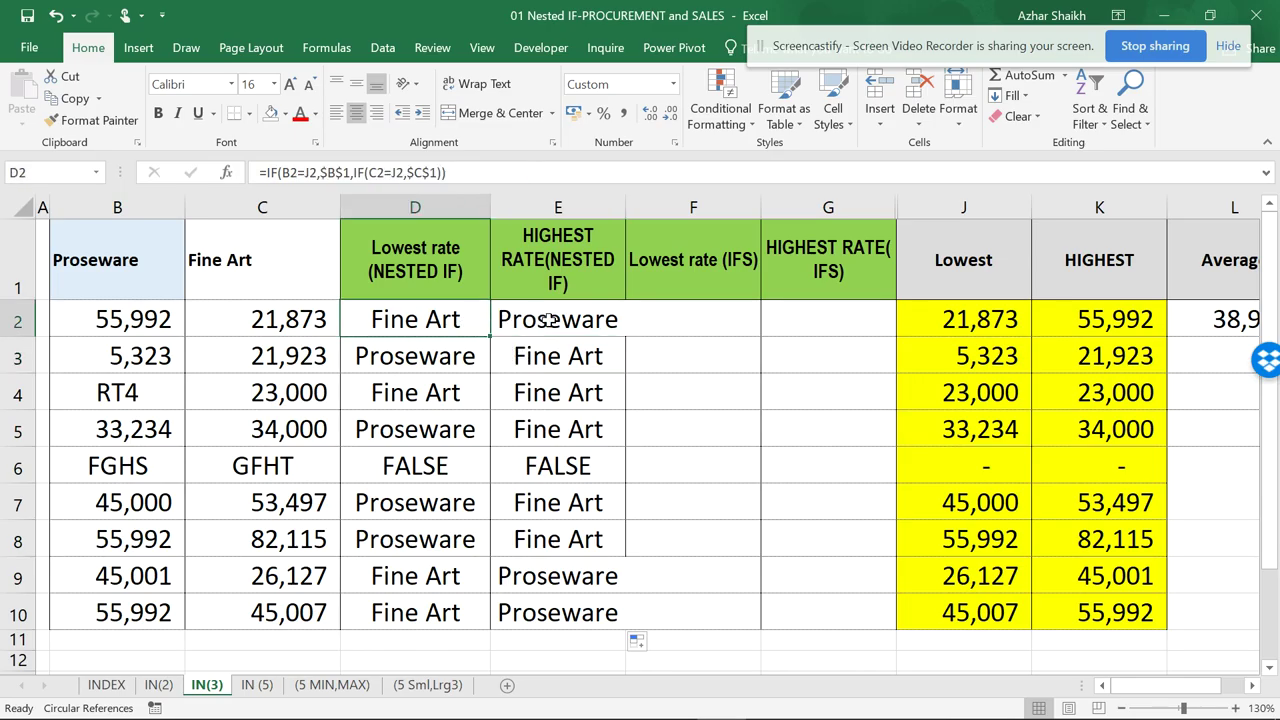
left_click(550, 320)
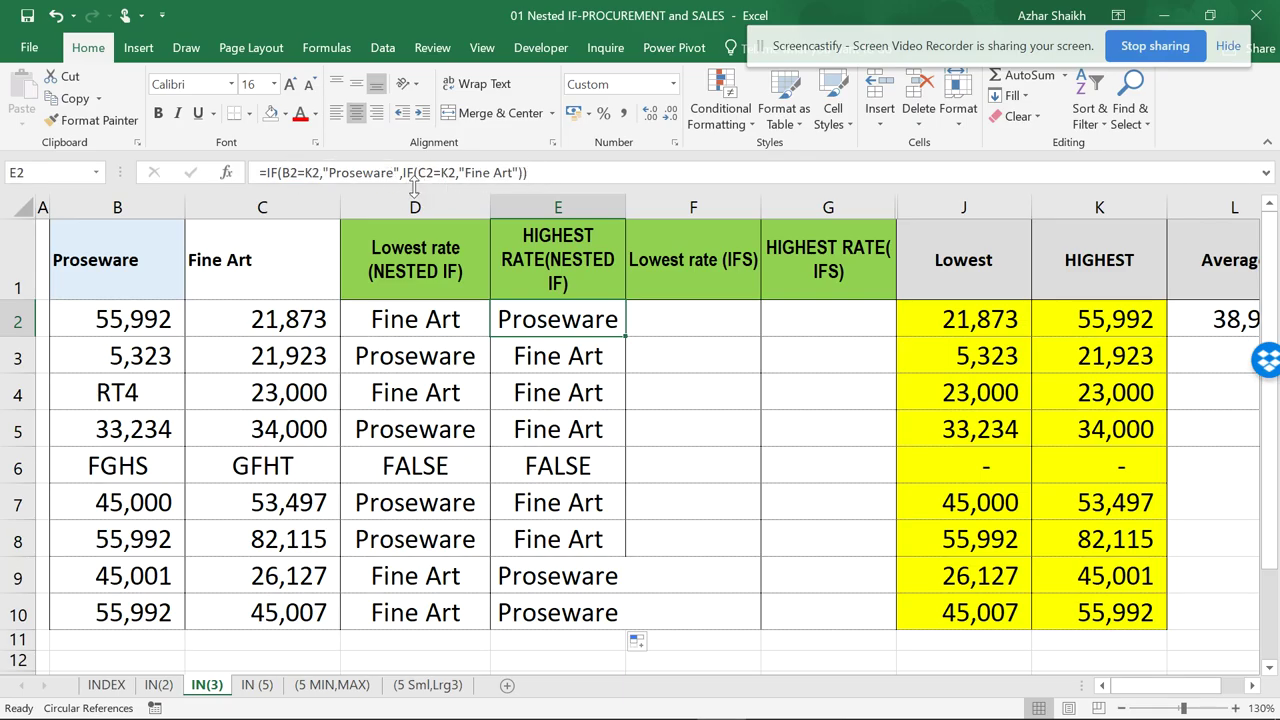
Start F2's formula =IFS(B2=J2,$B$1, with the Proseware header absolute
left_click(675, 316)
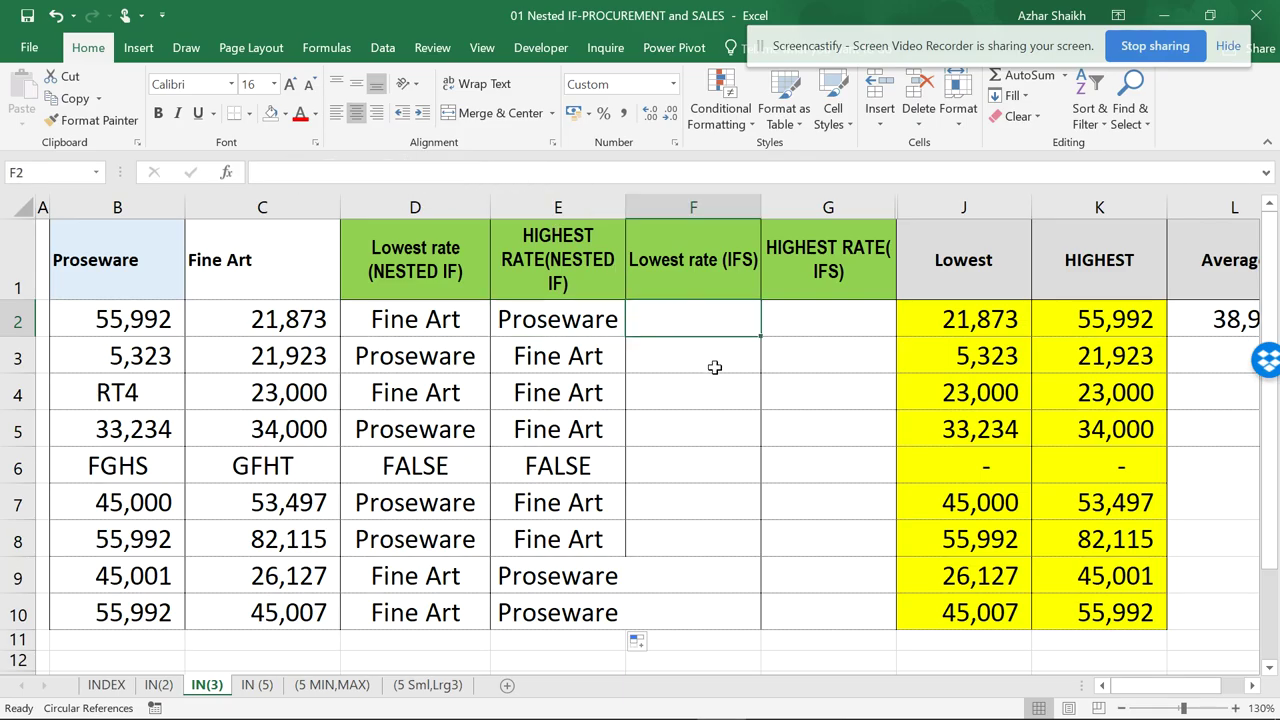
type("=")
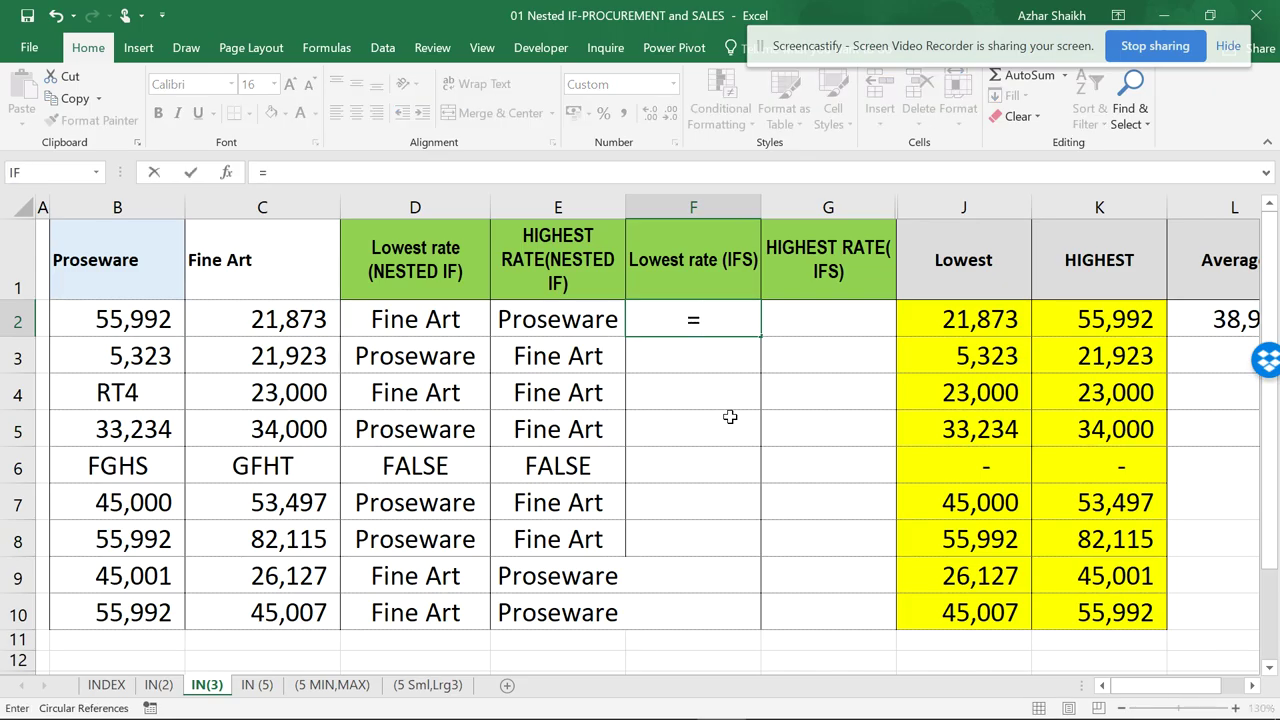
type("ifs")
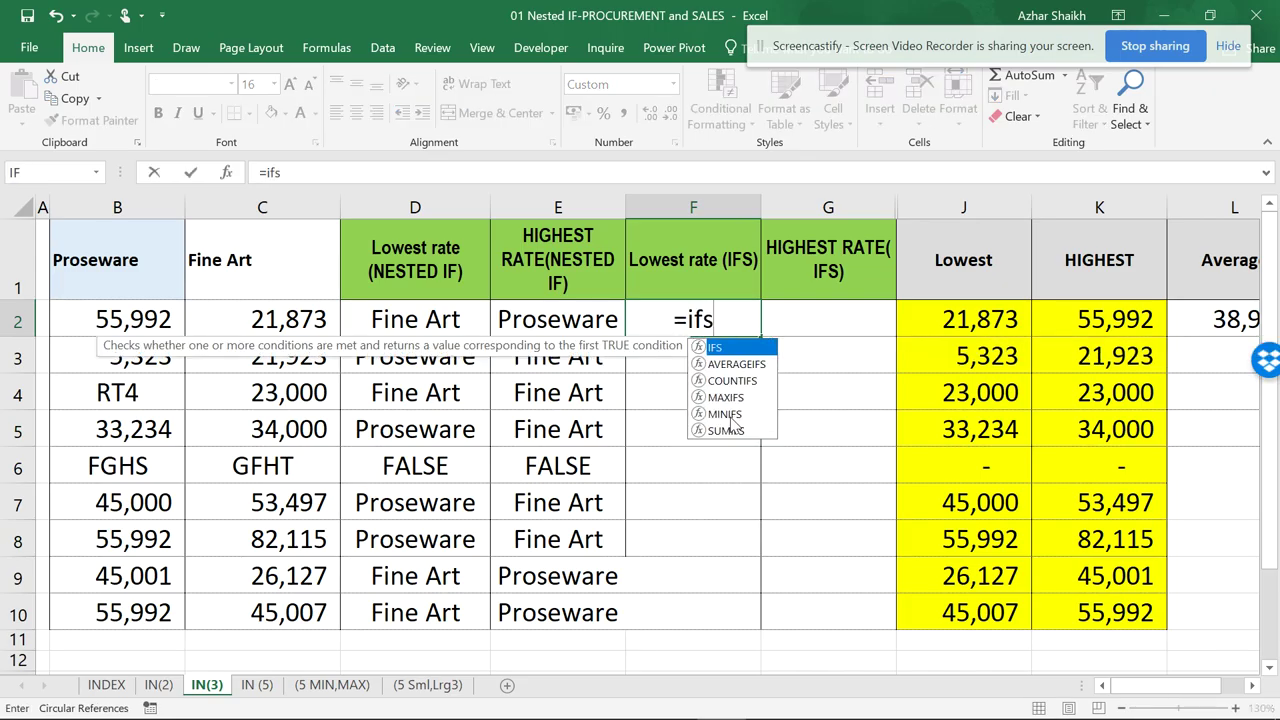
type("(")
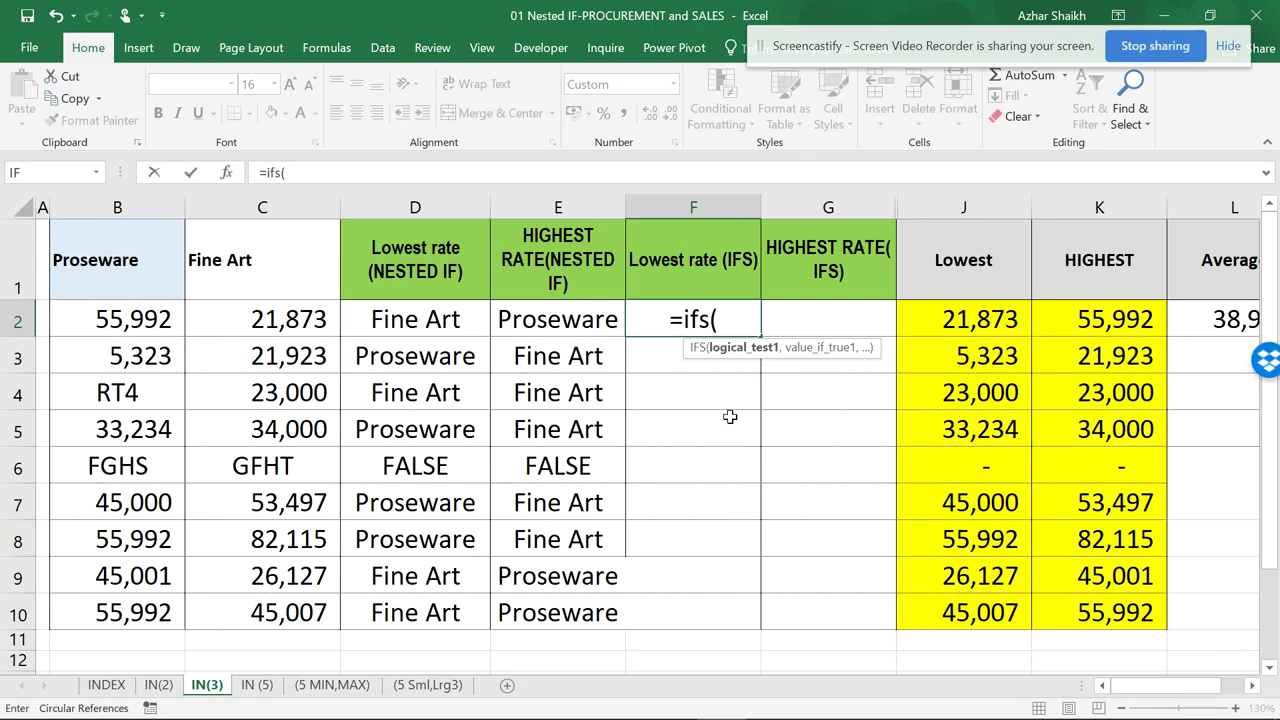
left_click(157, 320)
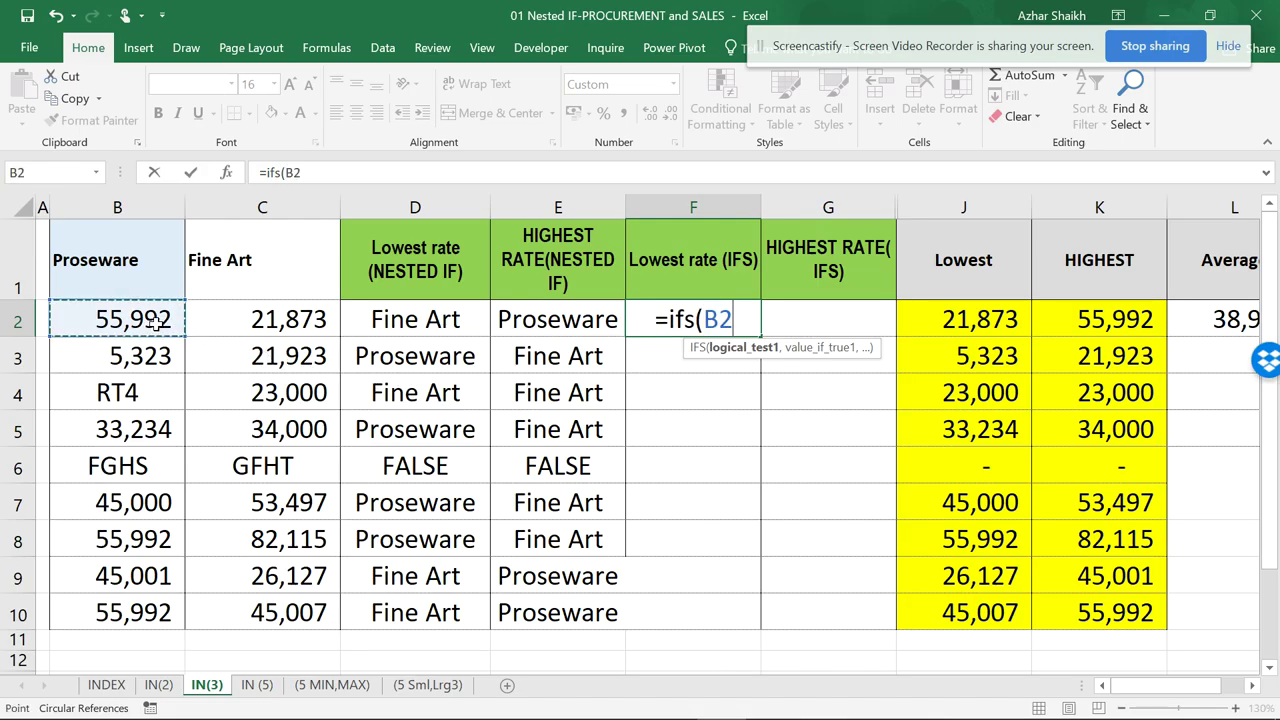
type("=")
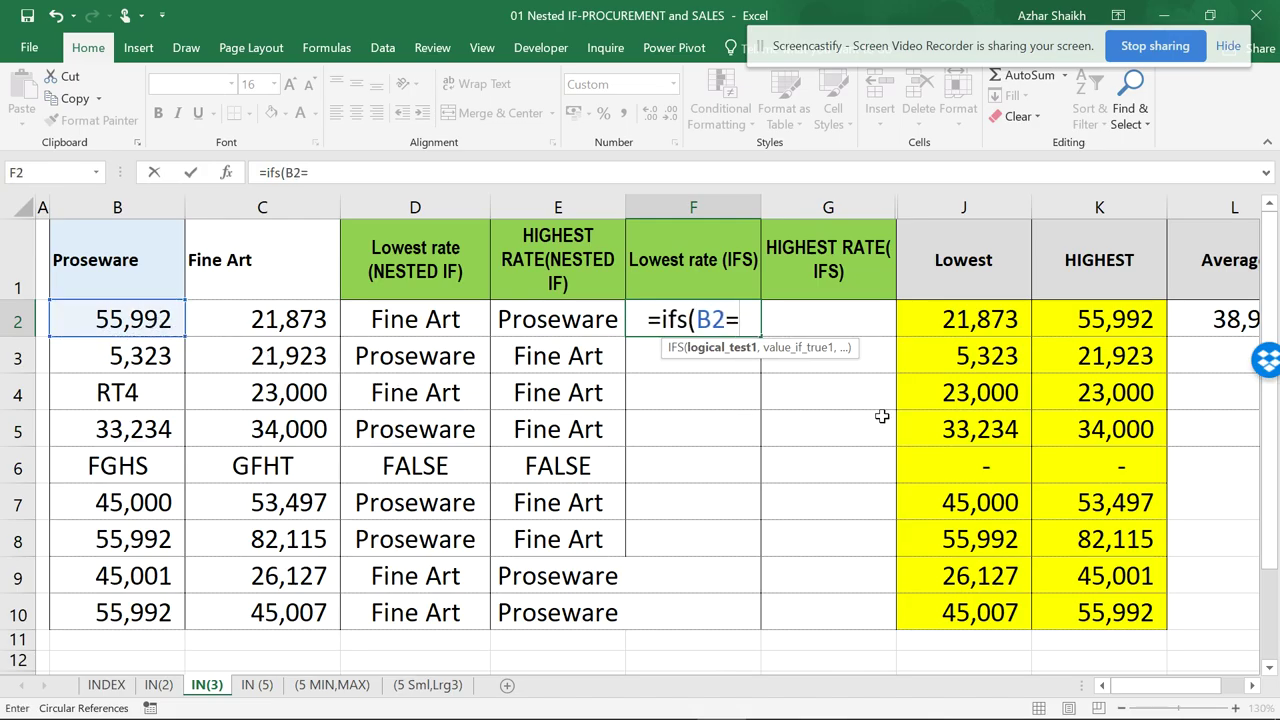
left_click(958, 318)
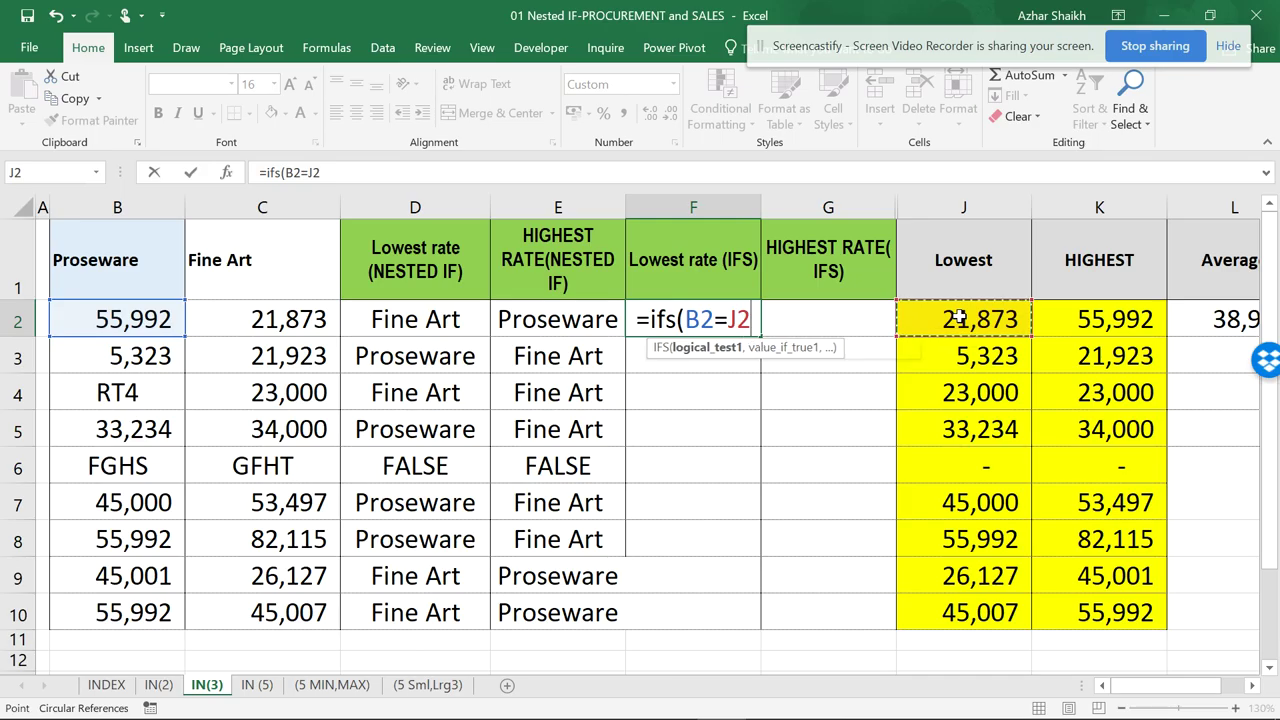
type(",")
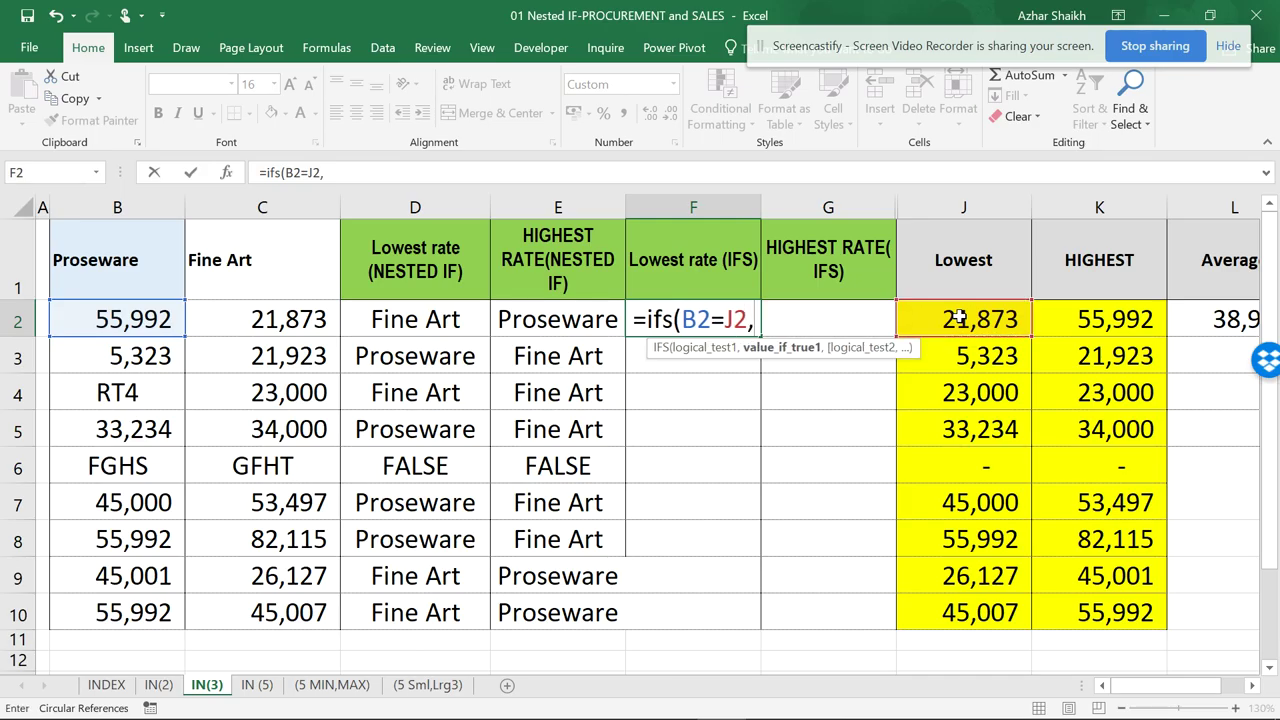
left_click(124, 271)
key("F4")
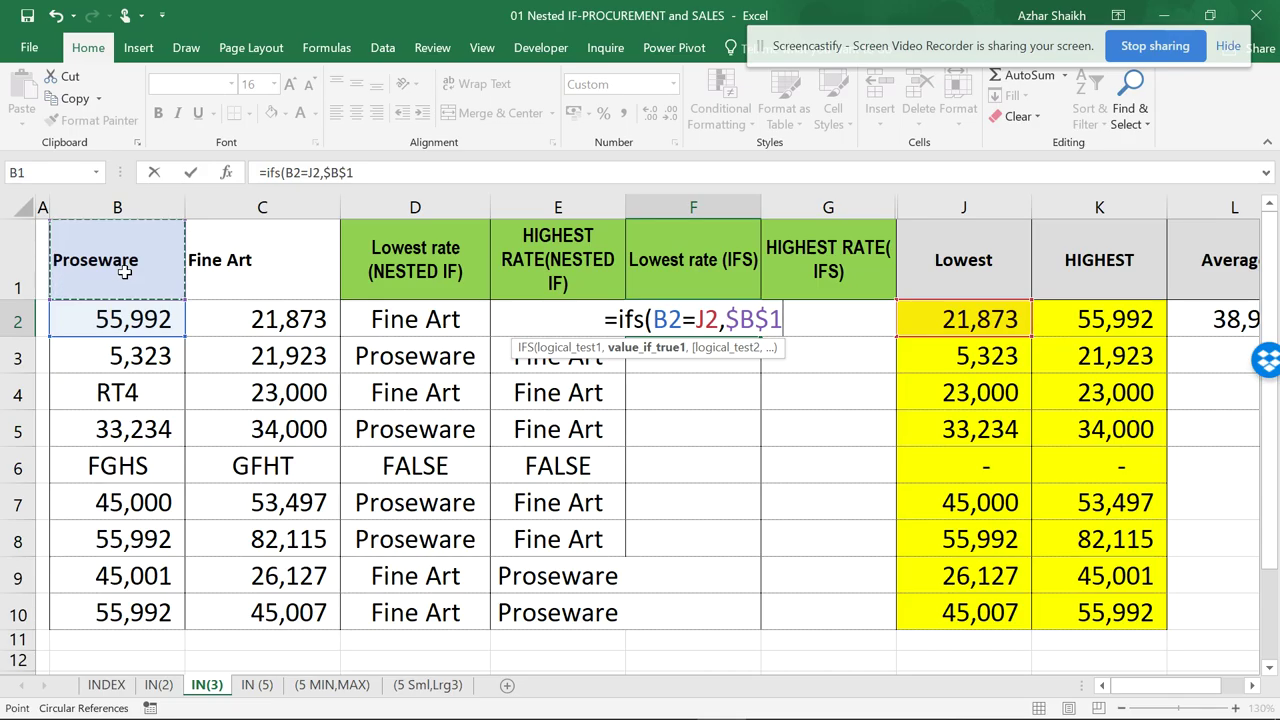
Add the second condition C2=J2,$C$1 and close the IFS formula
type(",")
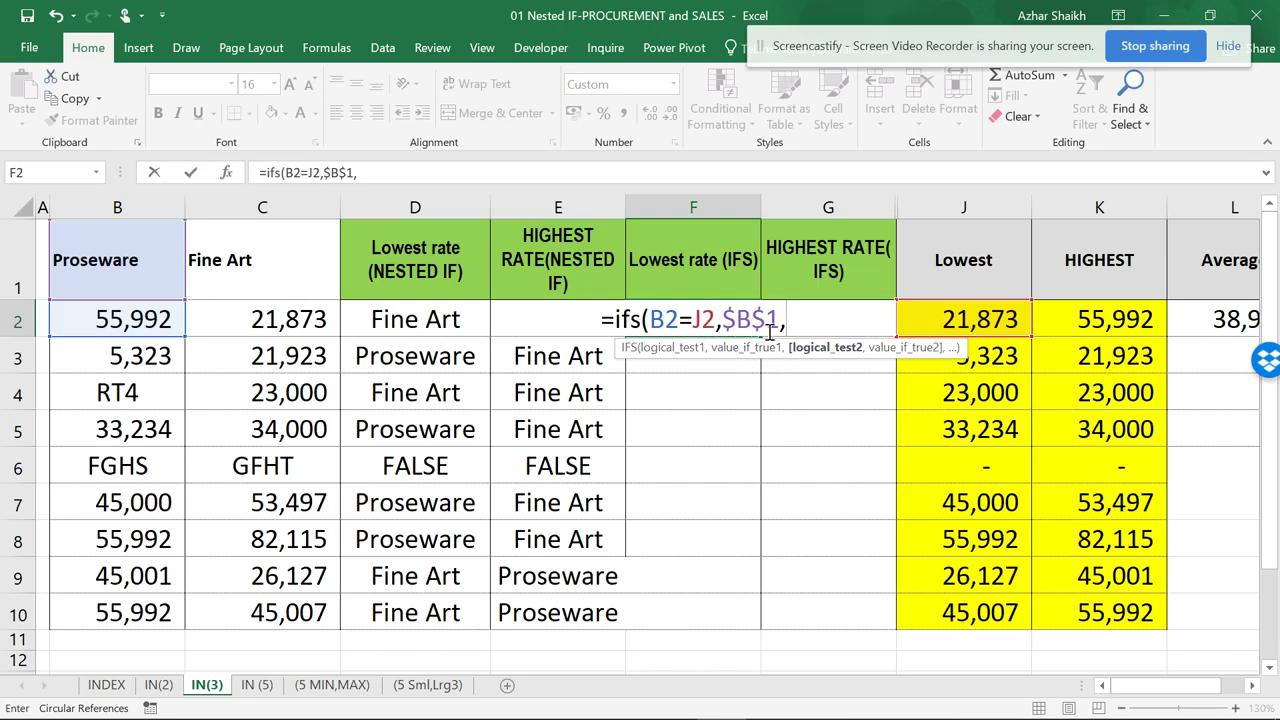
left_click(308, 318)
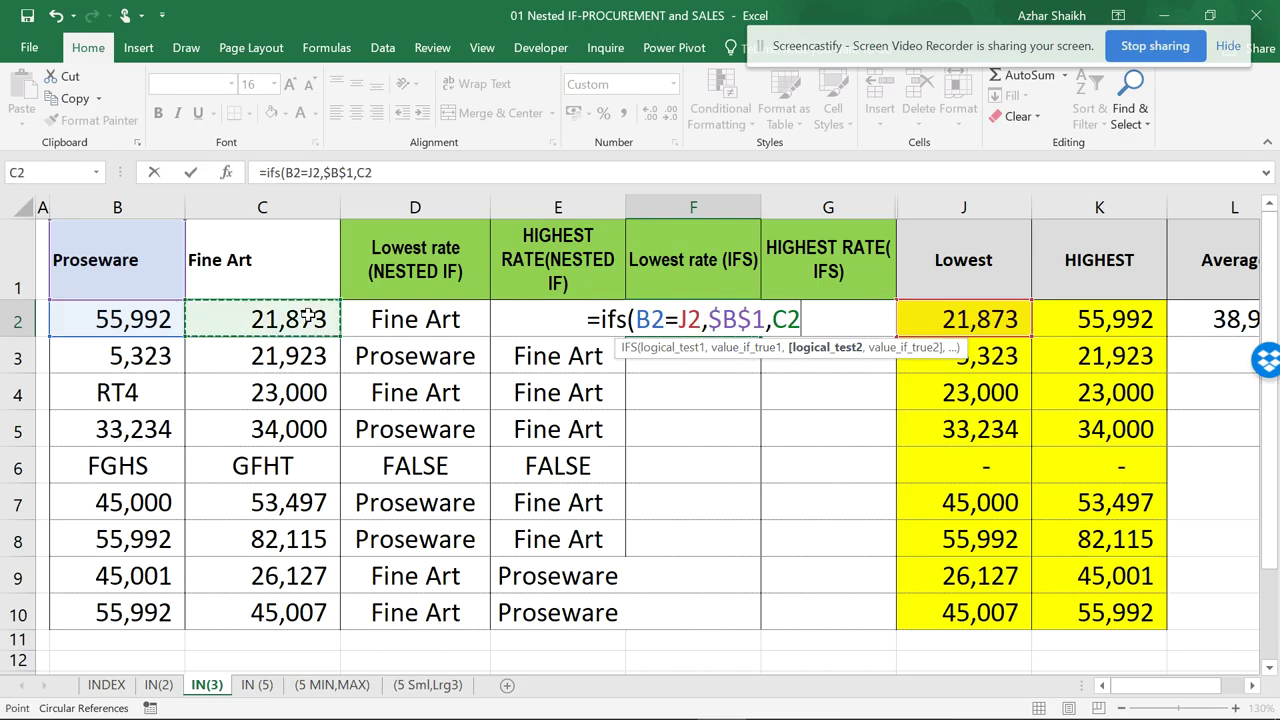
type("=")
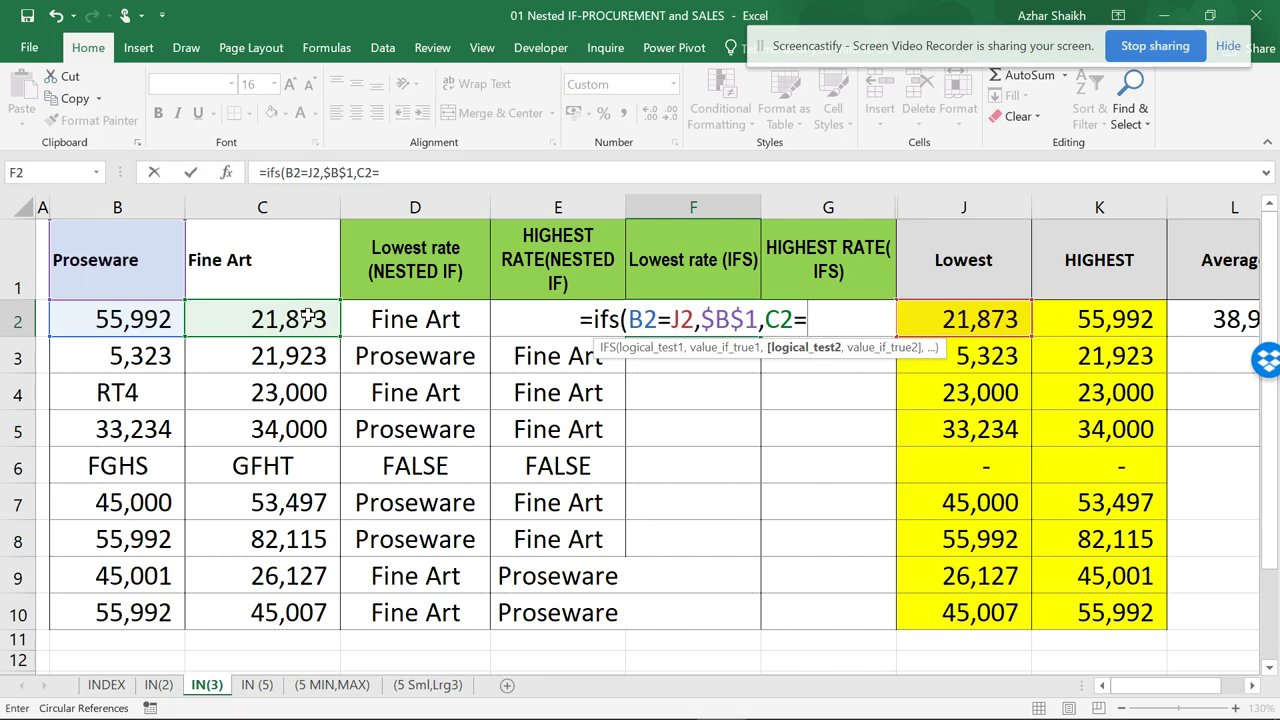
left_click(1011, 318)
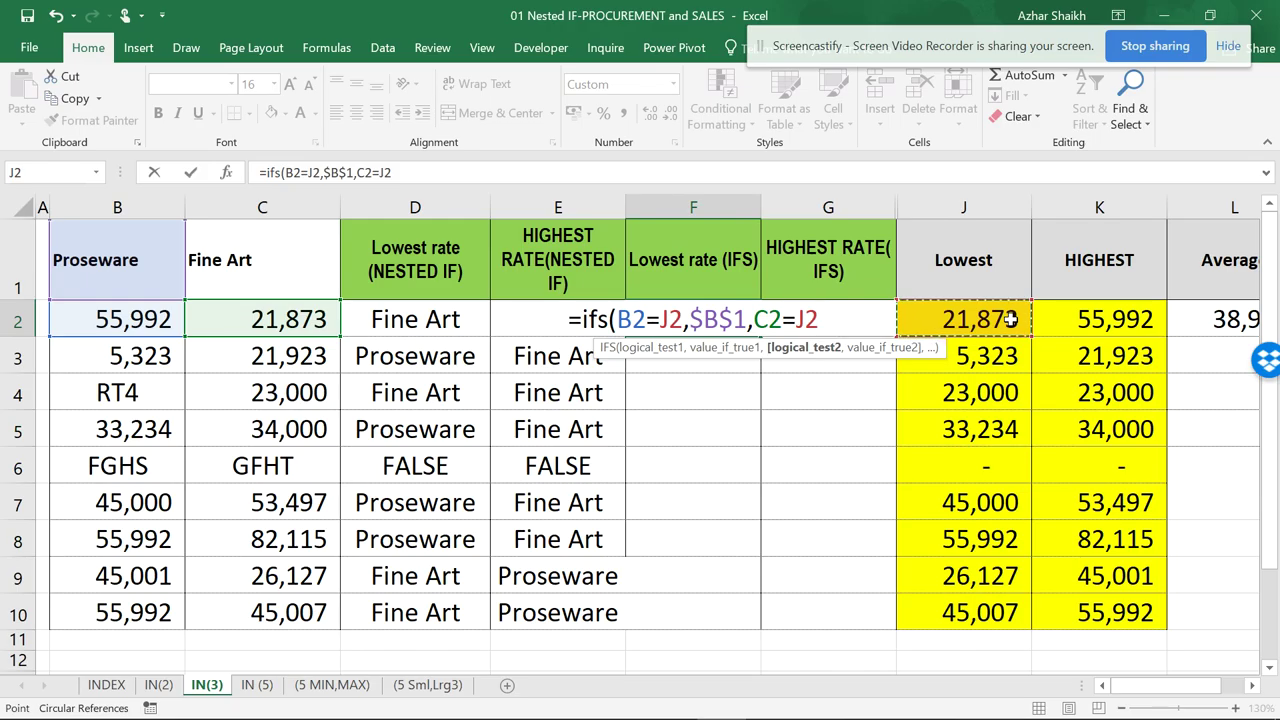
type(",")
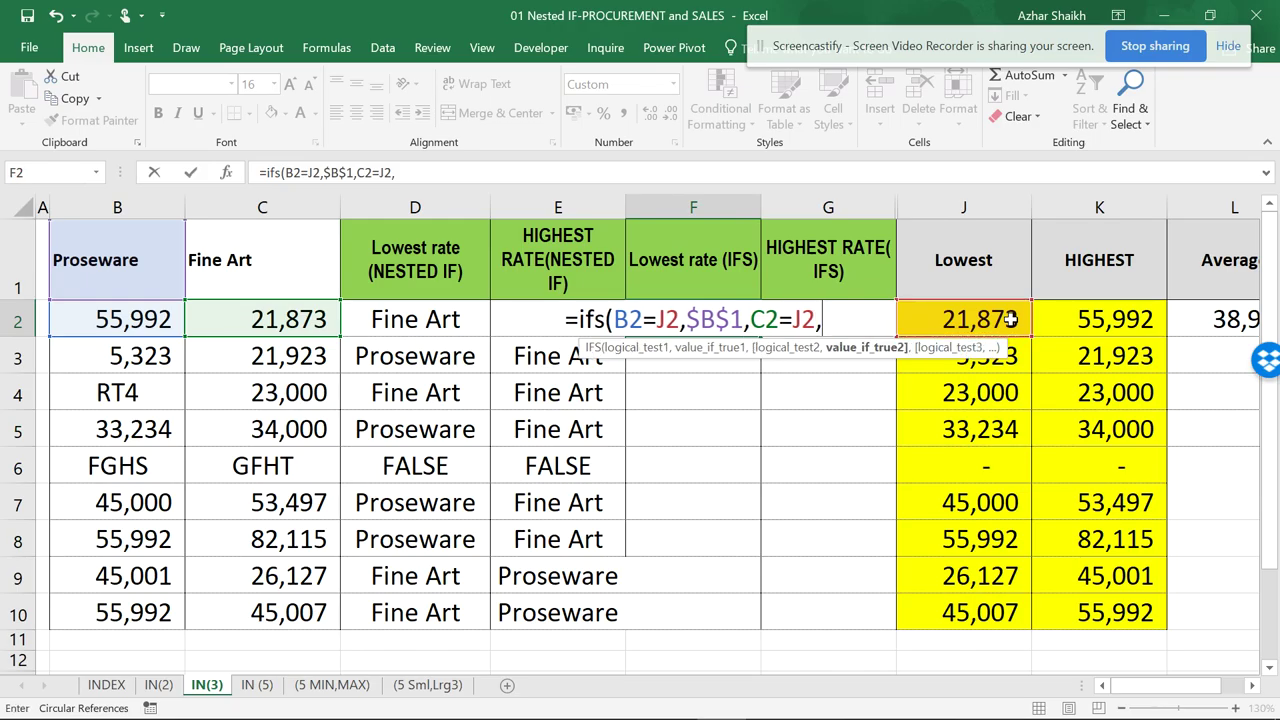
left_click(280, 265)
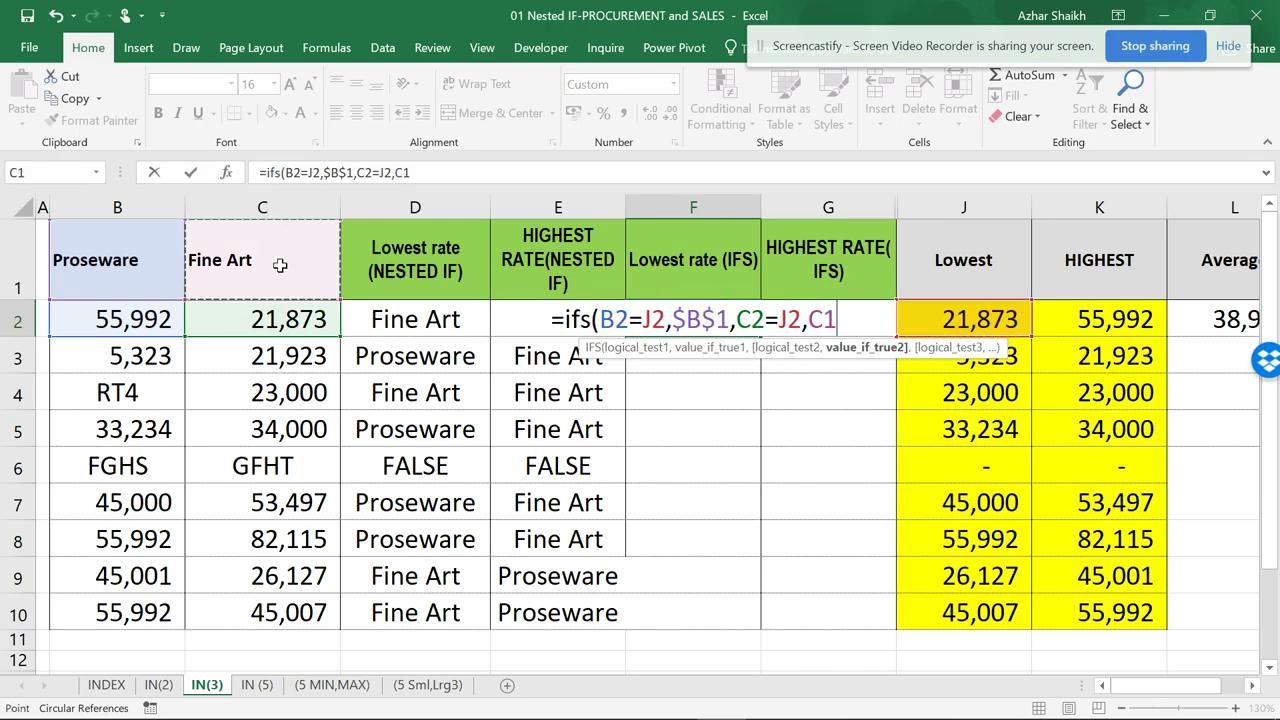
key("F4")
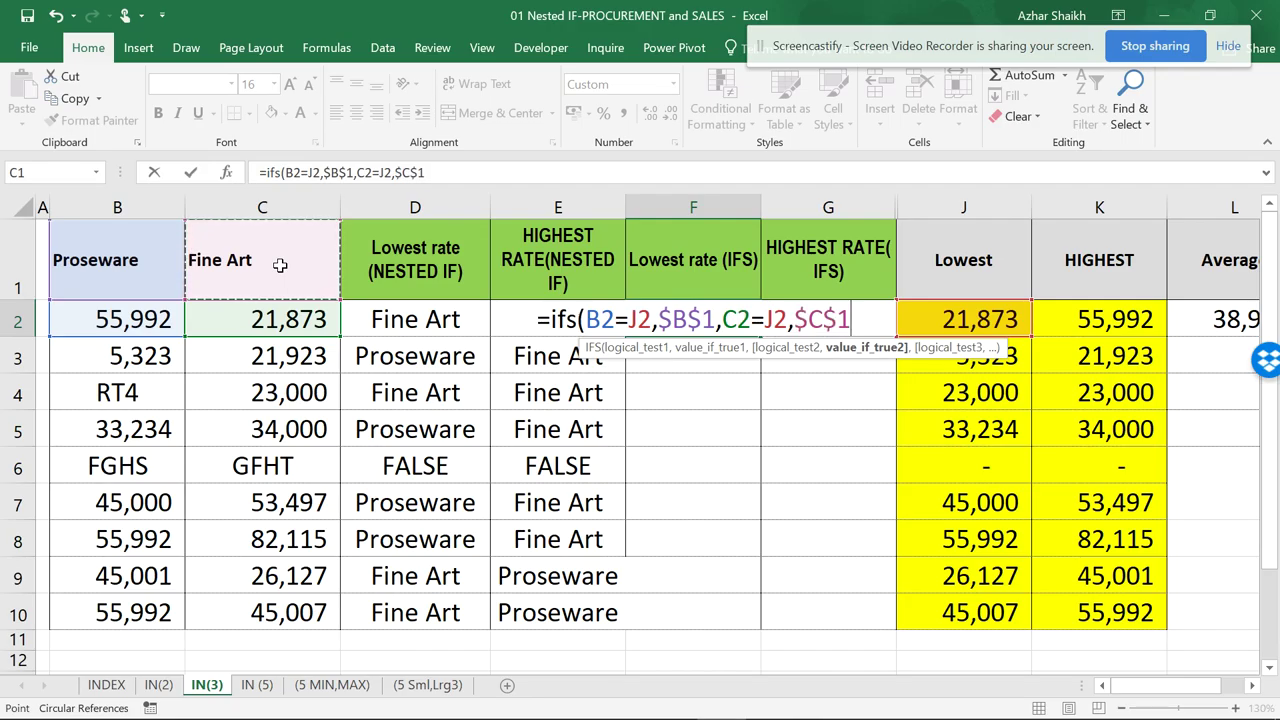
type(")")
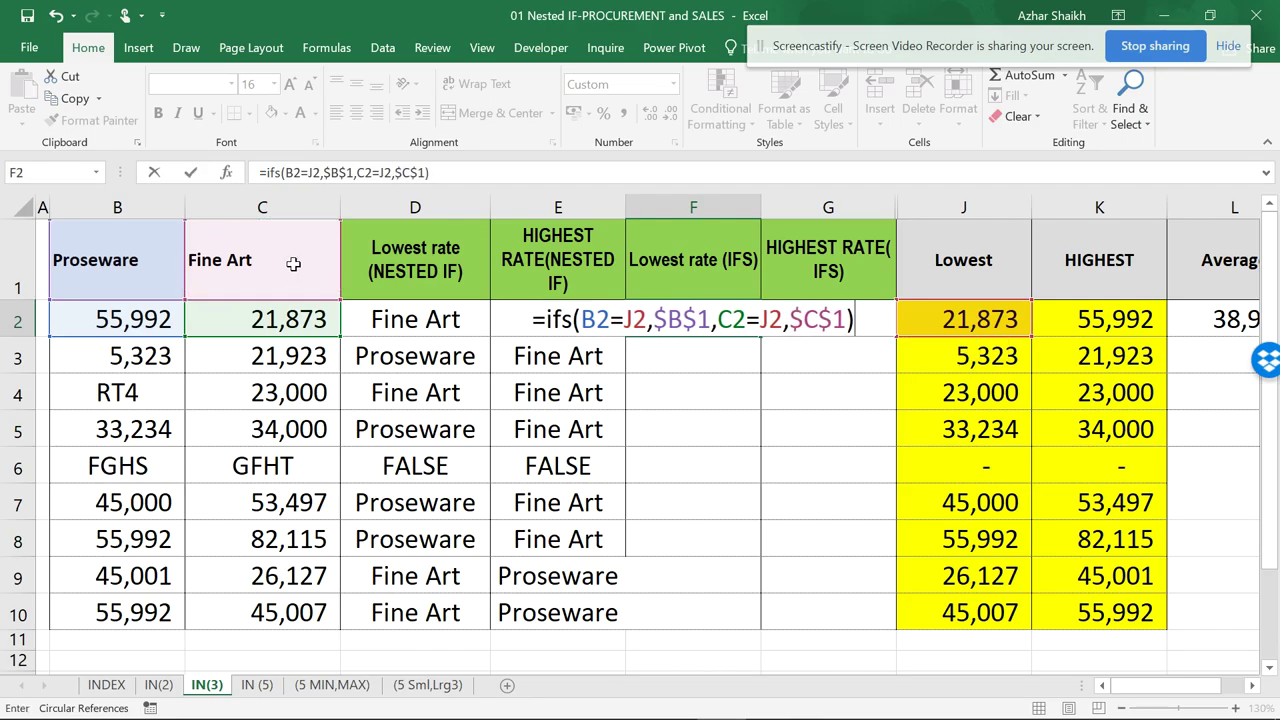
Enter F2's IFS formula, compare it with D2's nested IF, and fill it down to F10
key("Return")
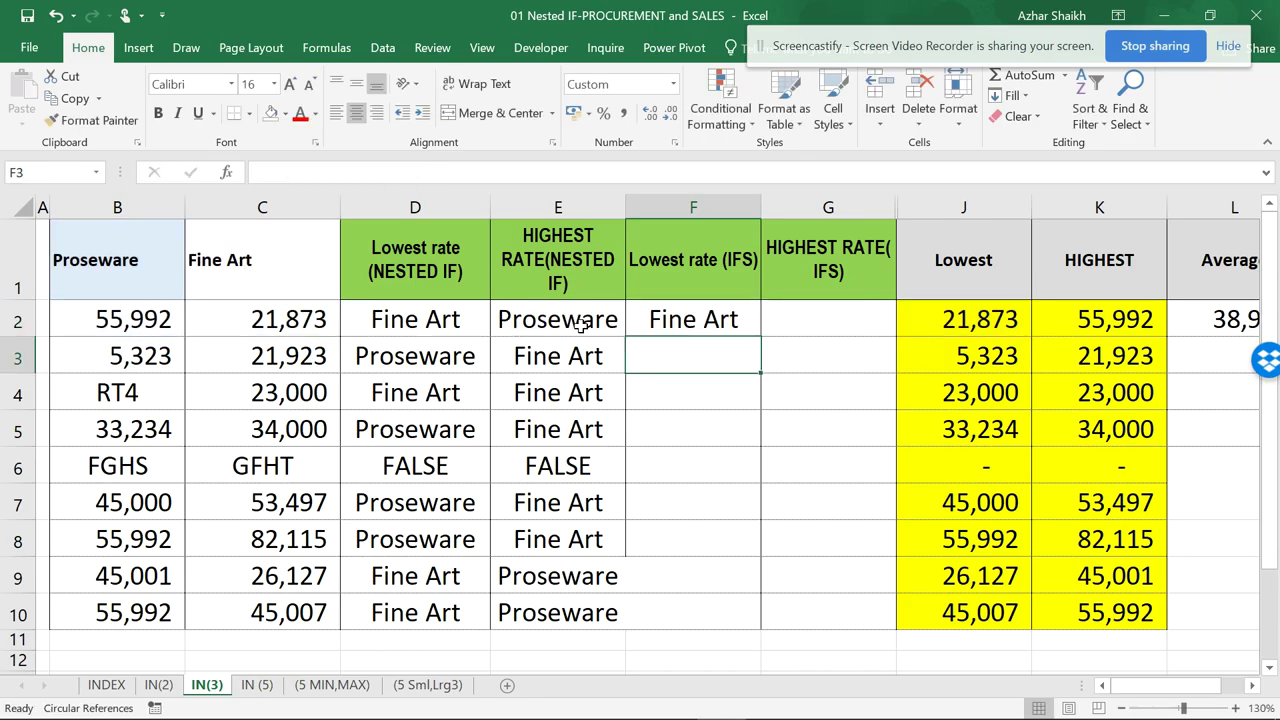
left_click(702, 318)
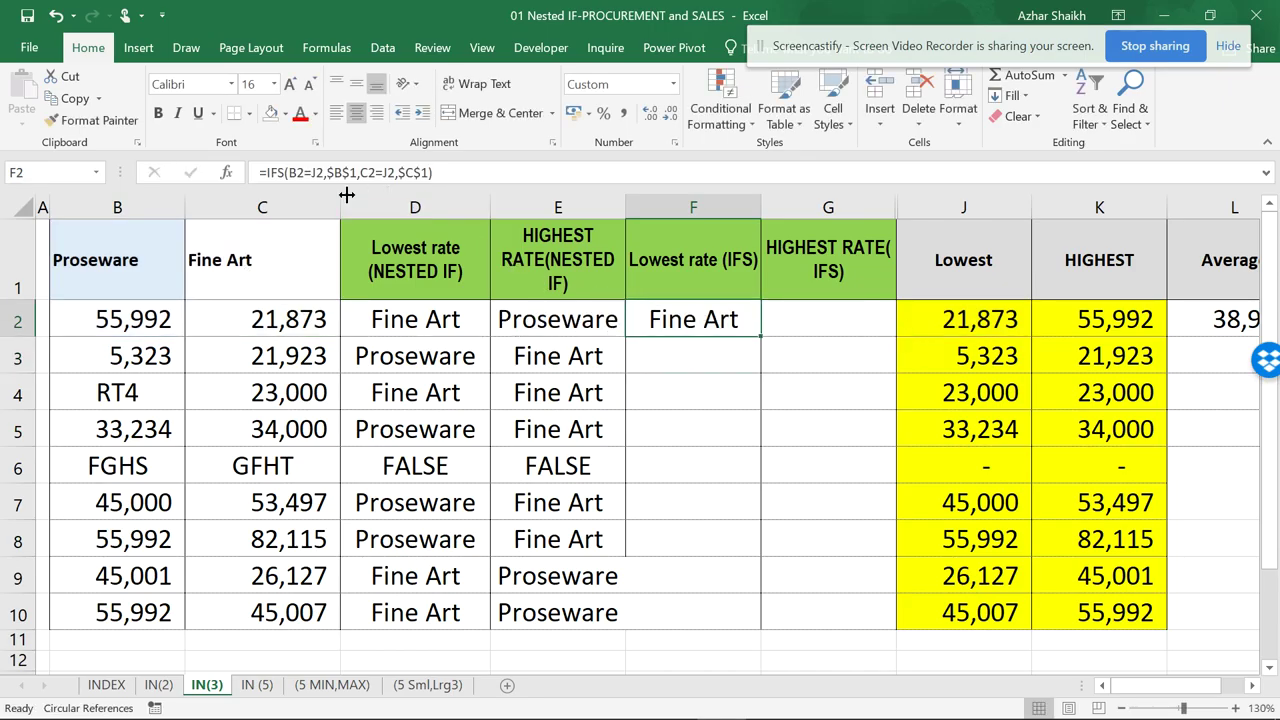
left_click(456, 326)
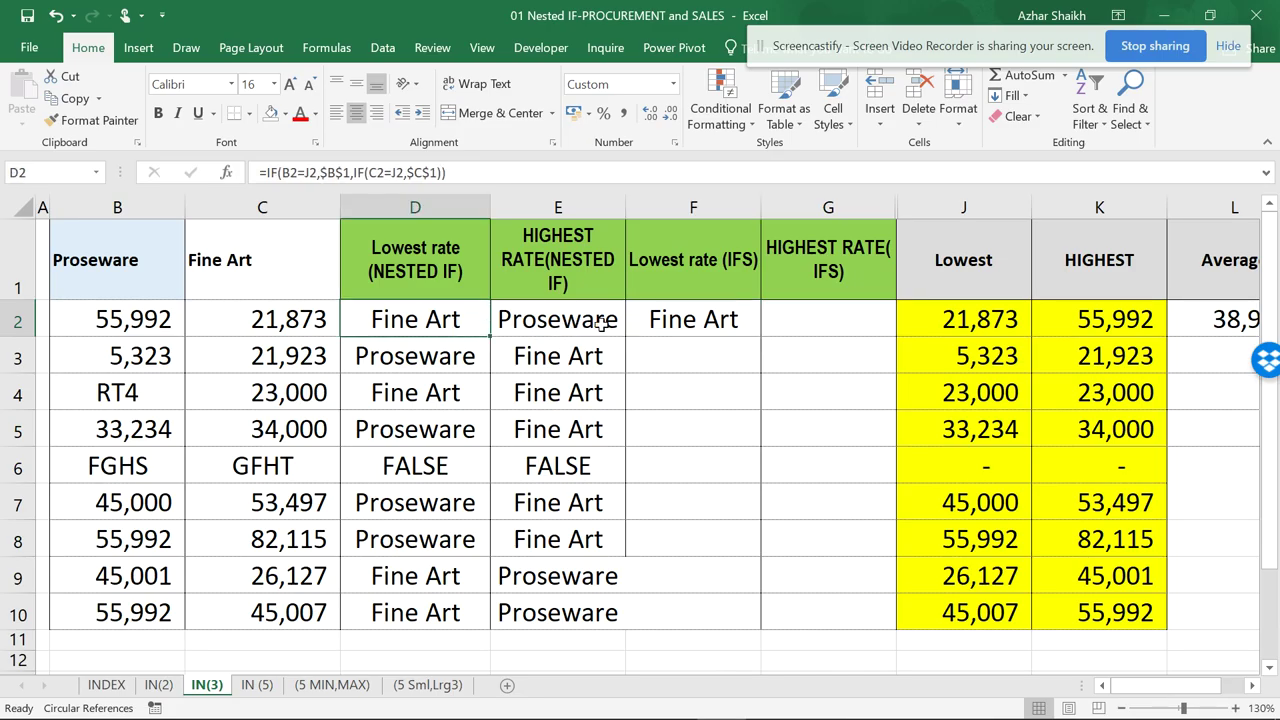
left_click(670, 325)
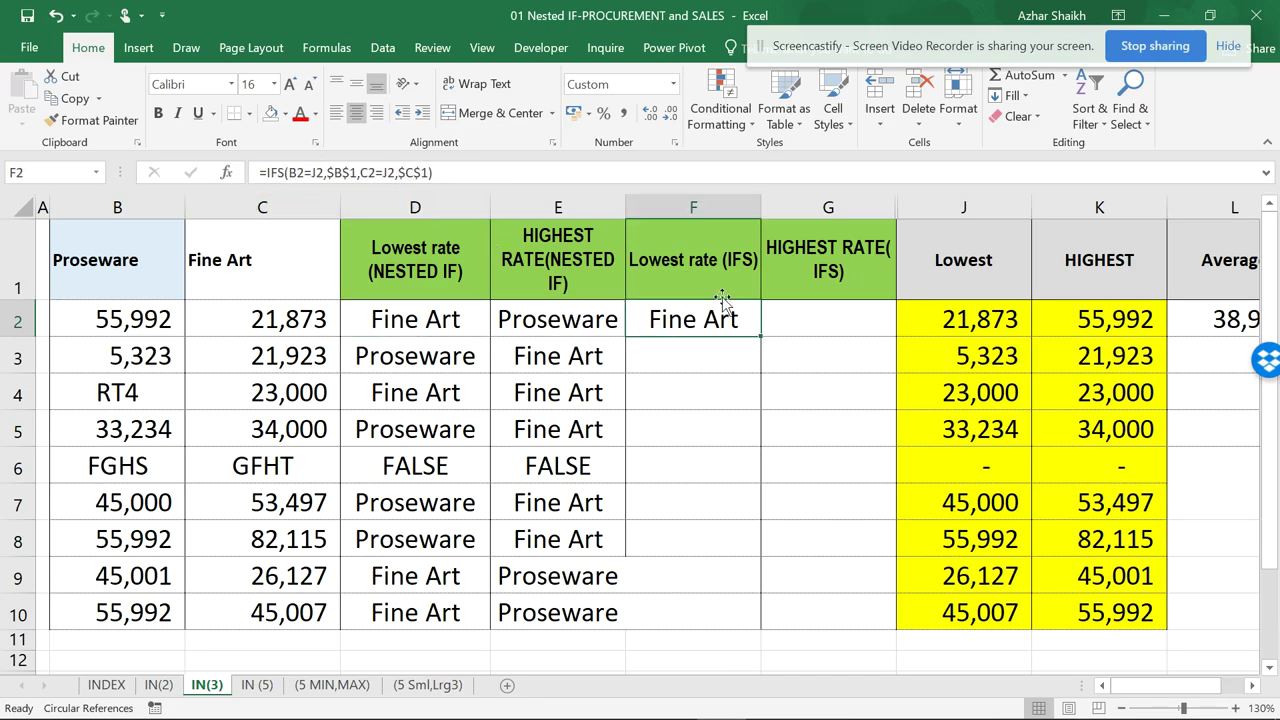
double_click(764, 342)
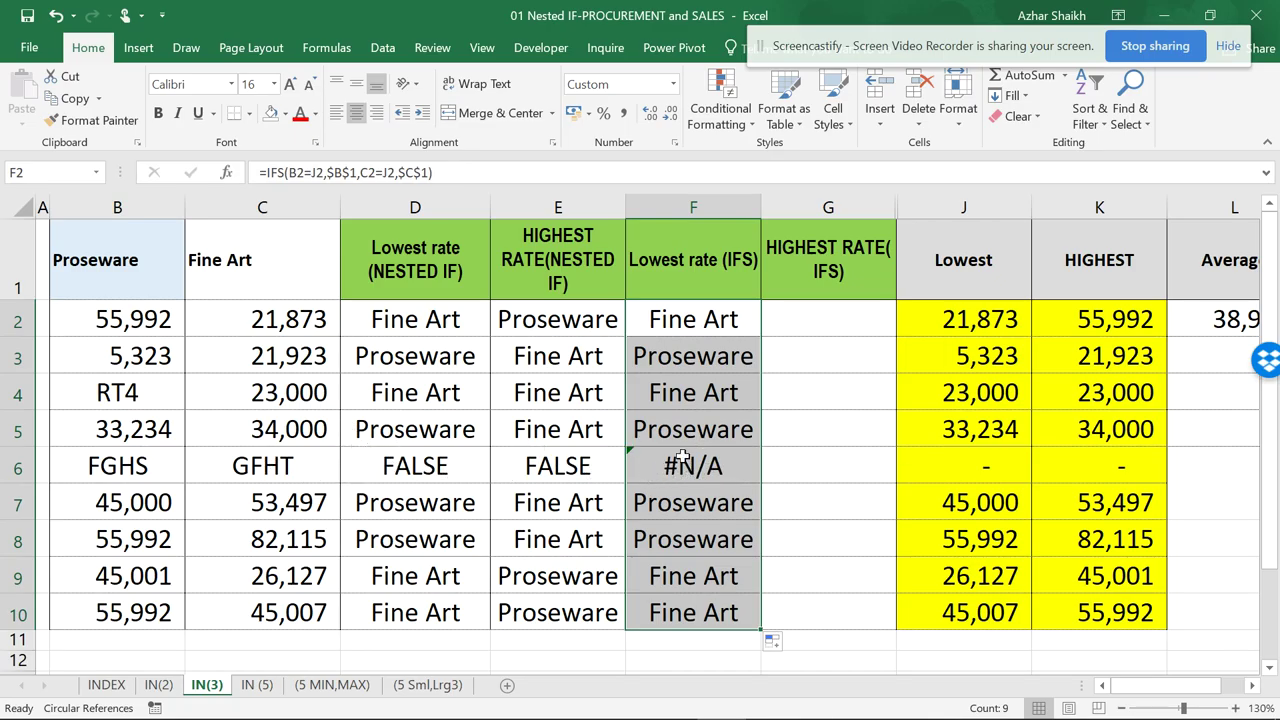
Start G2's formula =ifs(C2=K2,"Proseware", as the first test
left_click(700, 316)
left_click(819, 324)
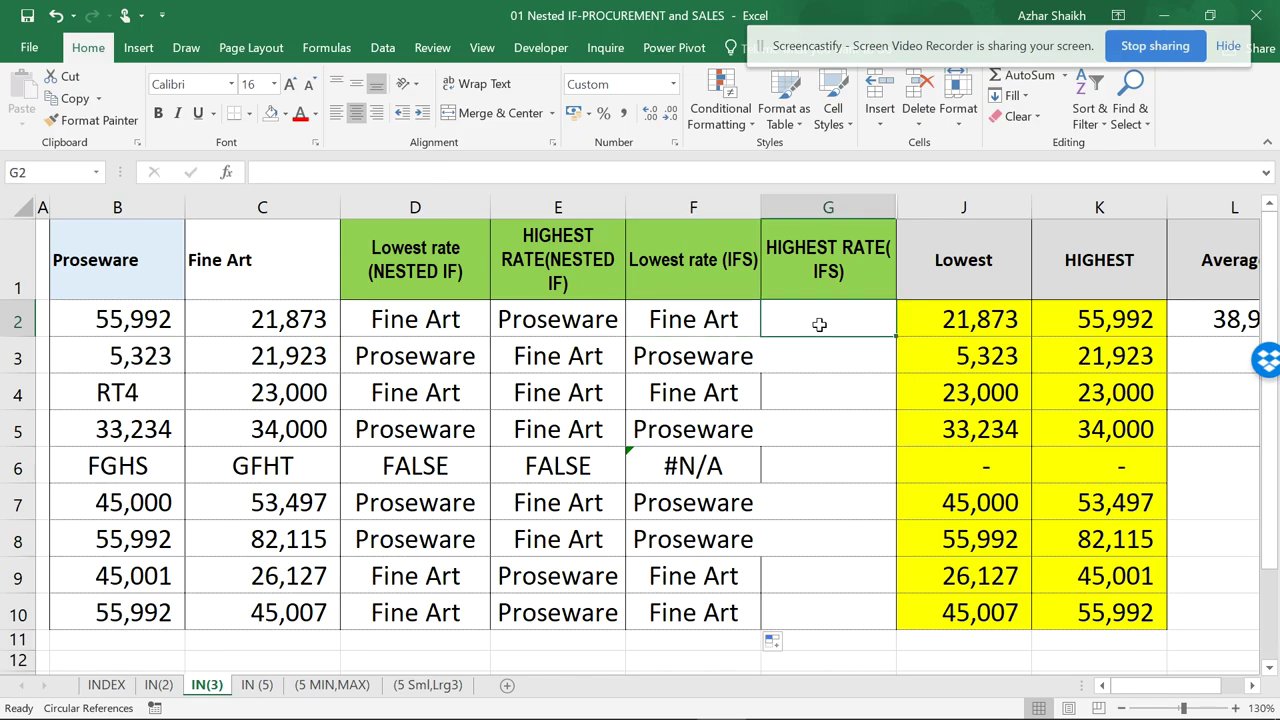
type("=if")
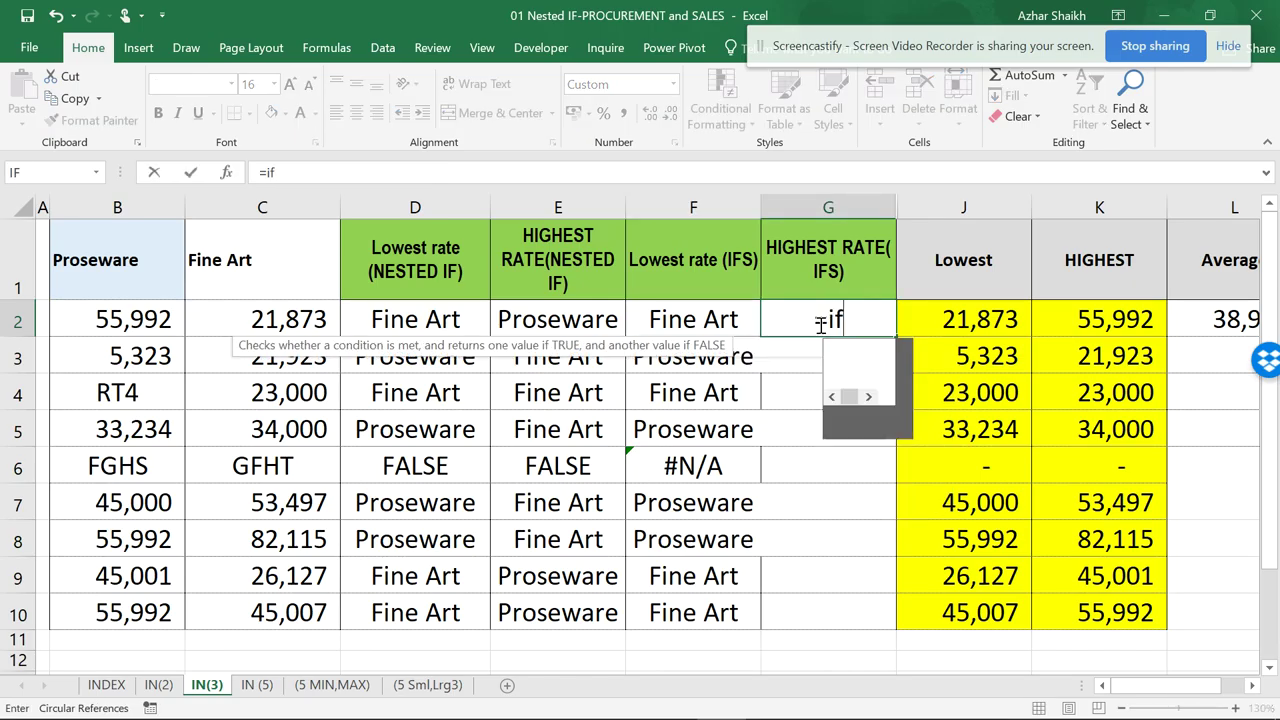
type("s(")
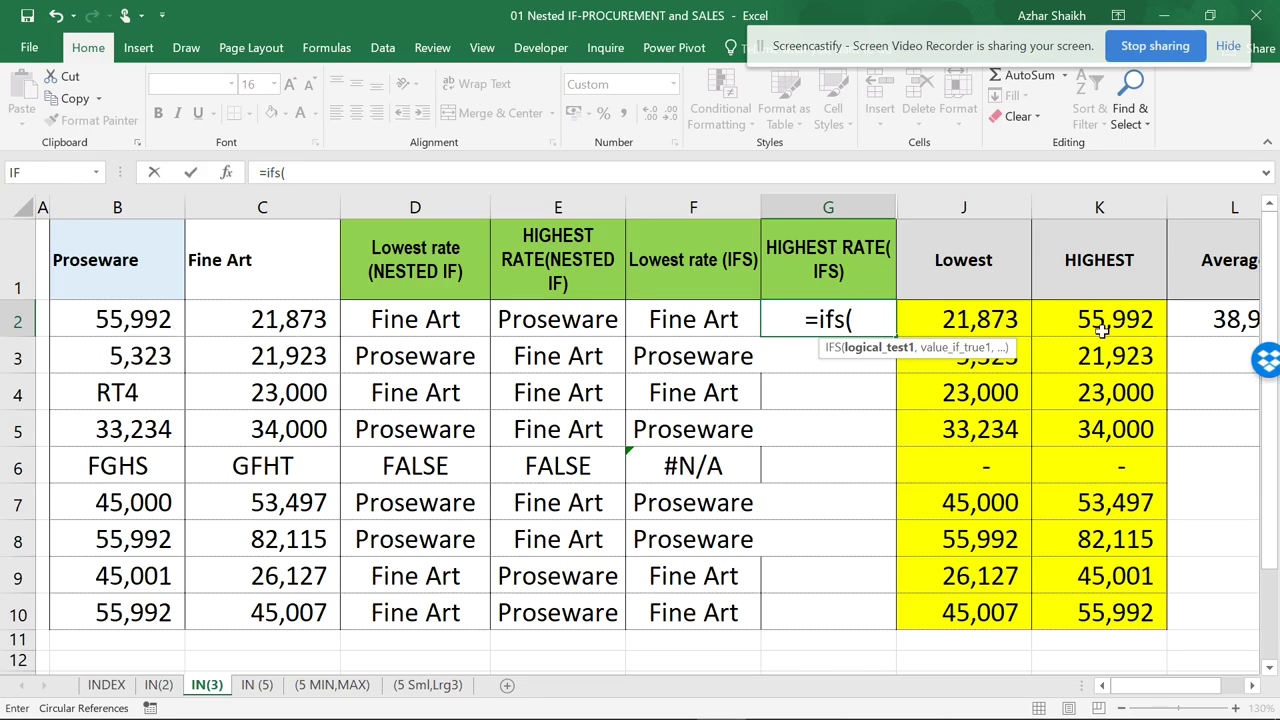
left_click(254, 325)
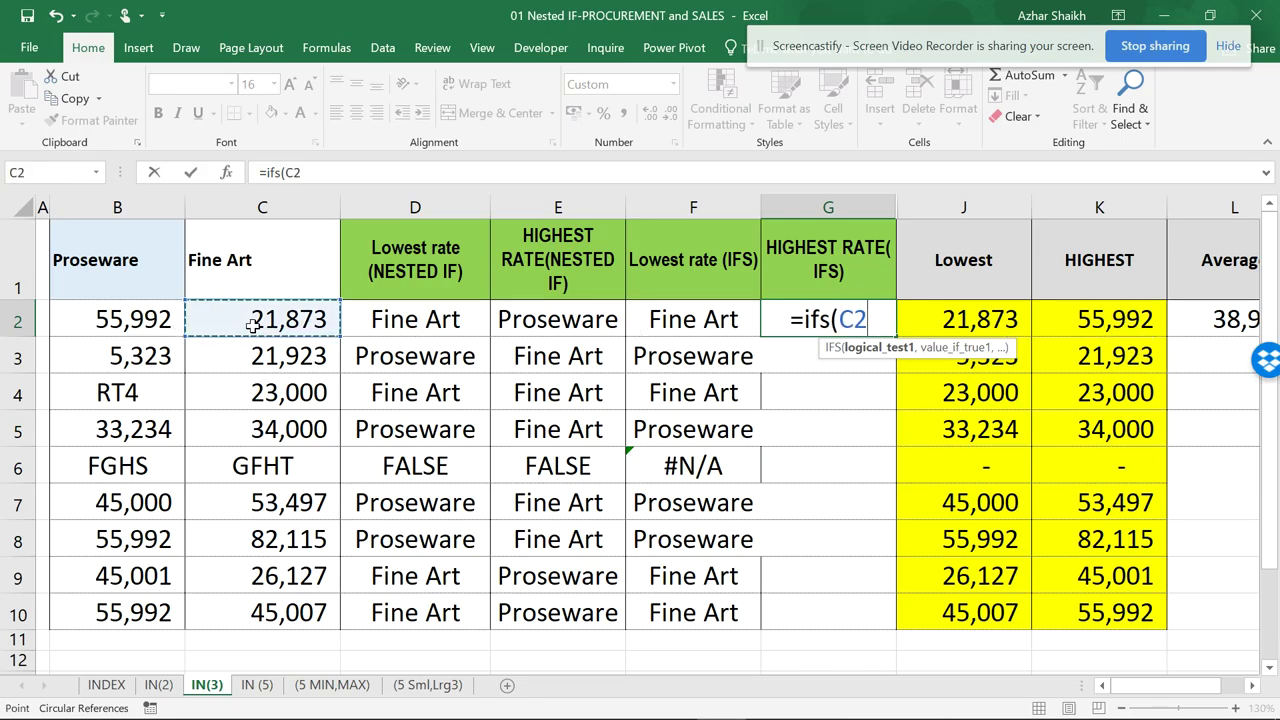
type("=")
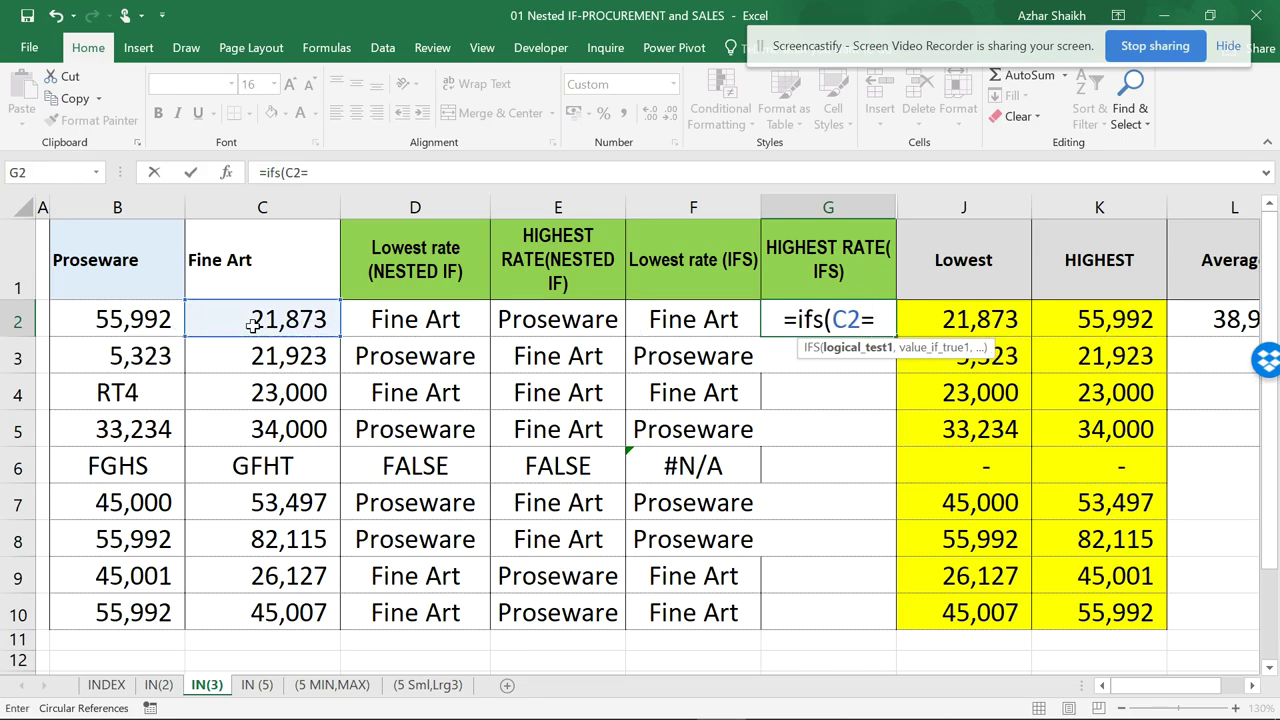
left_click(1100, 318)
type(",")
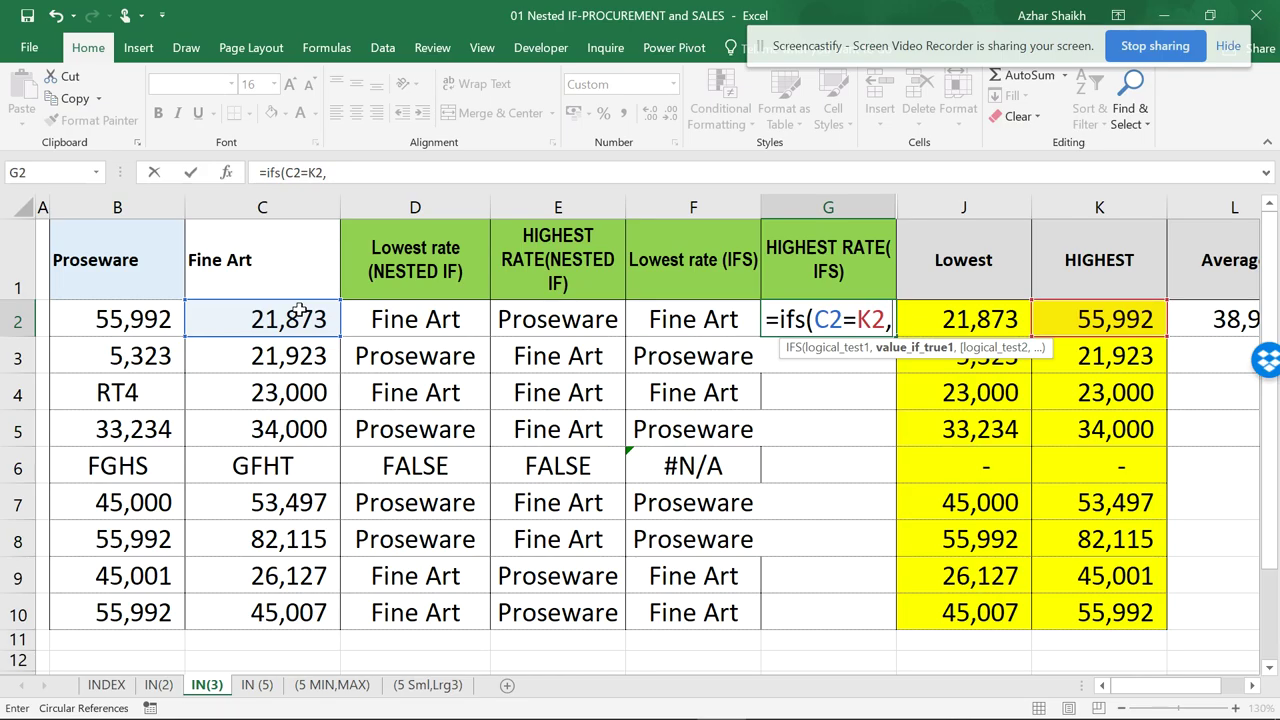
type("\"pr")
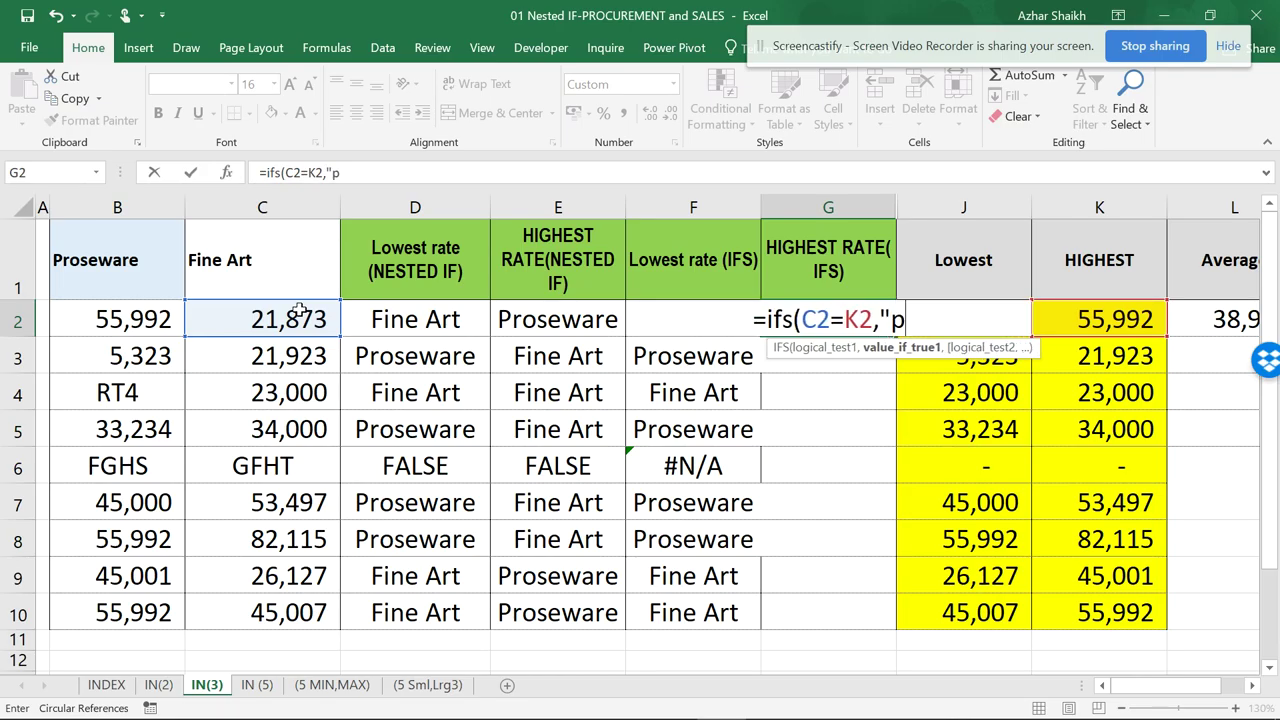
key("BackSpace")
key("BackSpace")
type("Prosewar")
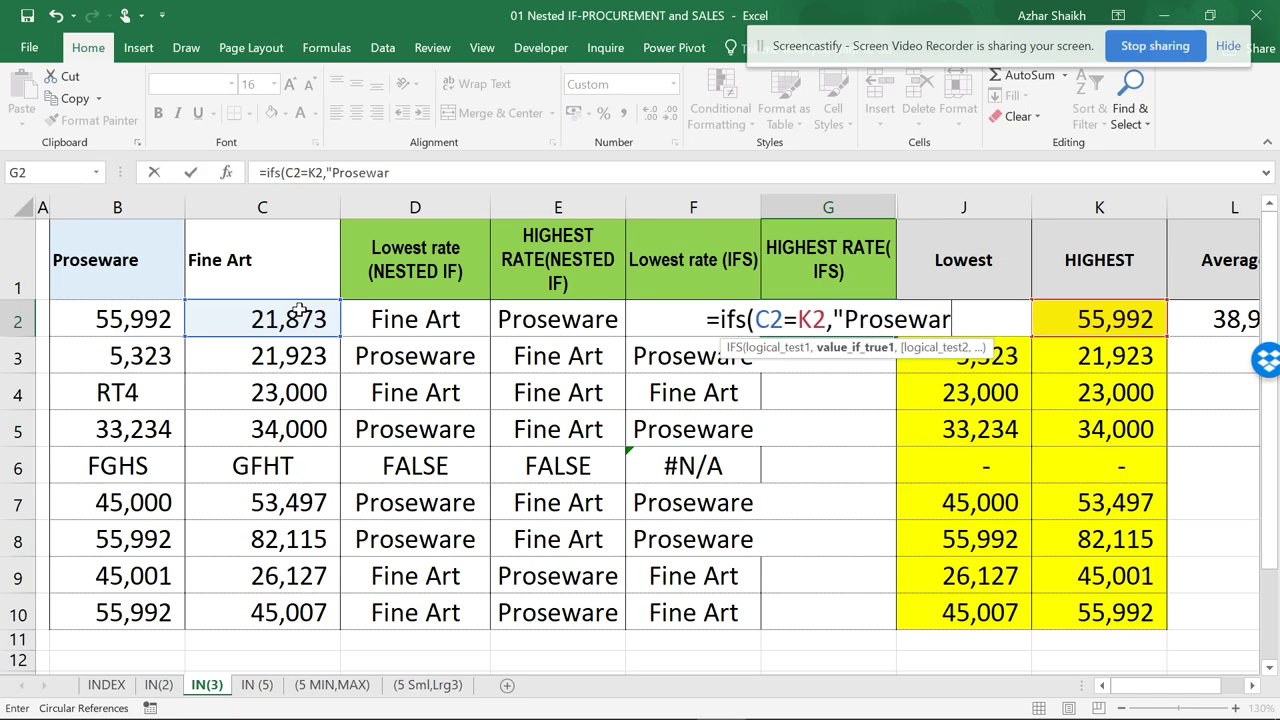
type("e\"")
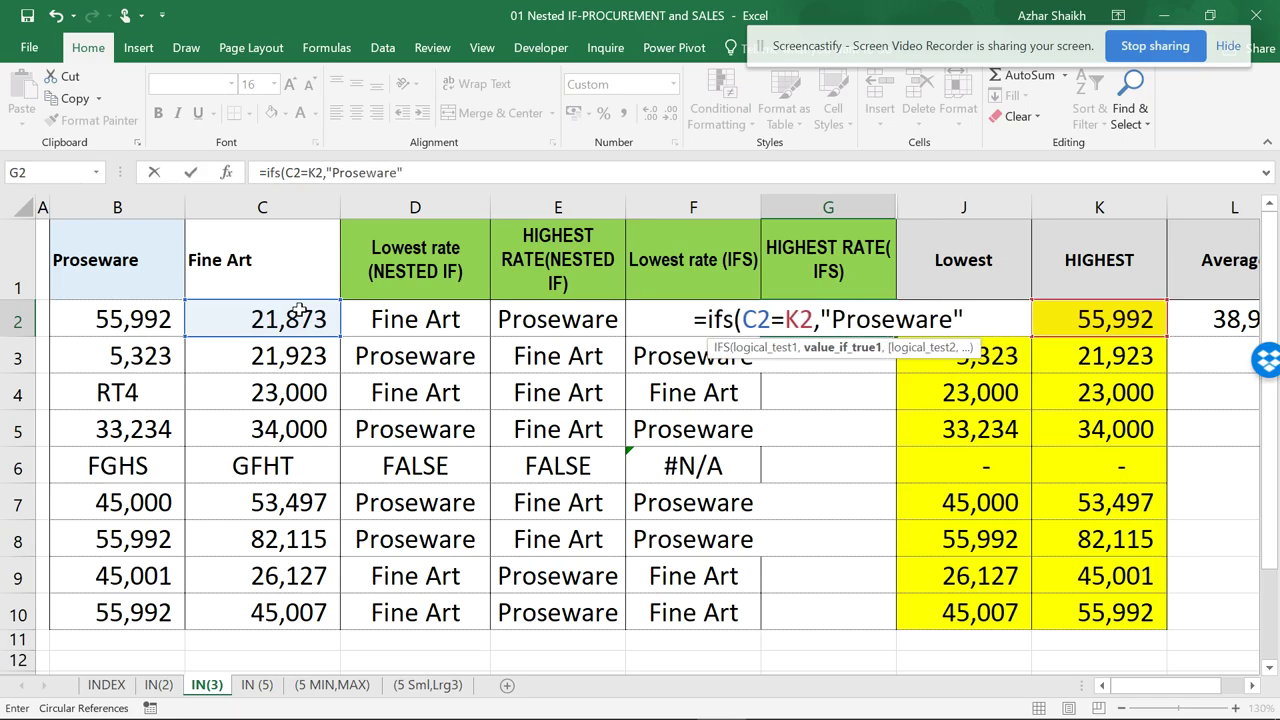
type(",")
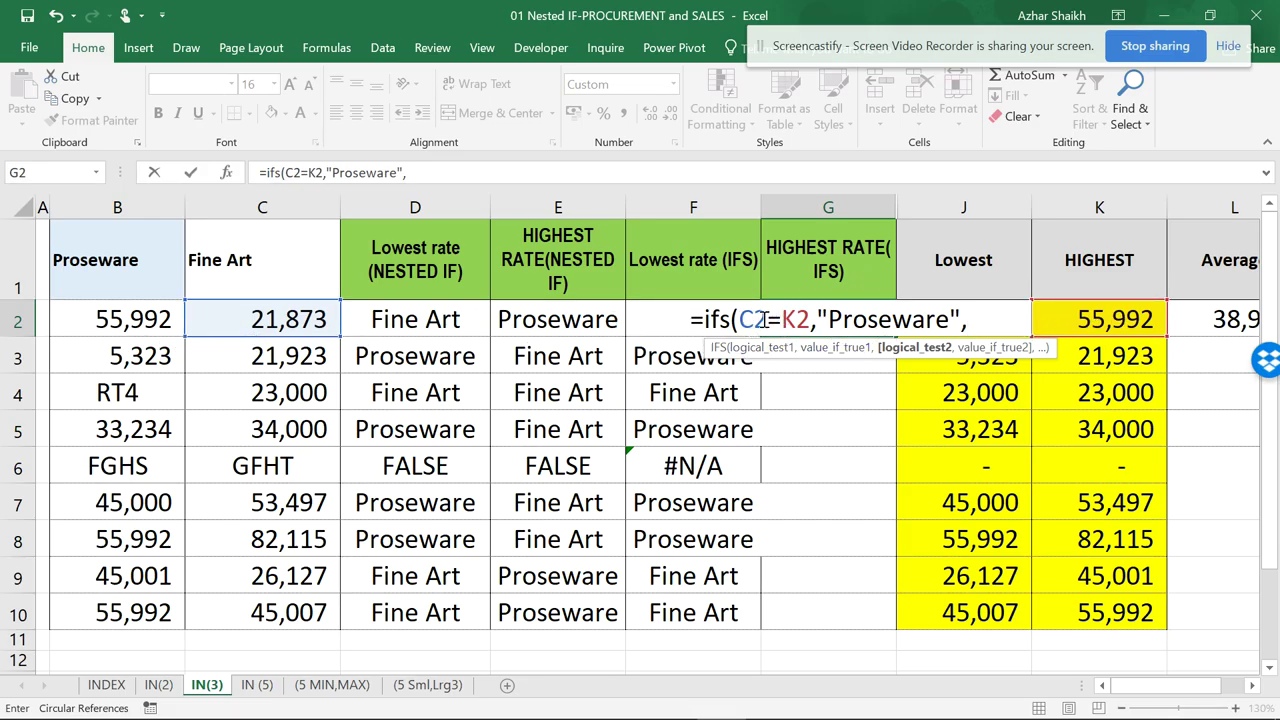
Add B2=K2,"Fine Art" as the second test and enter the formula
left_click_drag(766, 319, 742, 319)
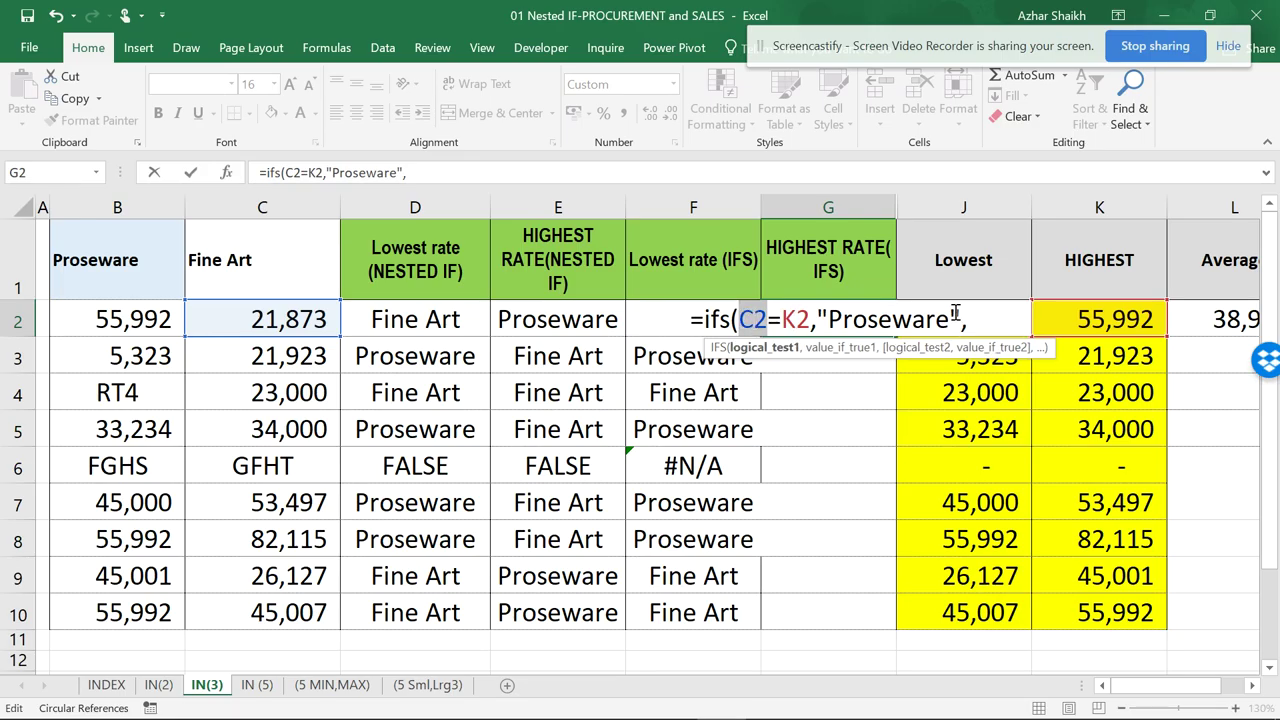
left_click(980, 321)
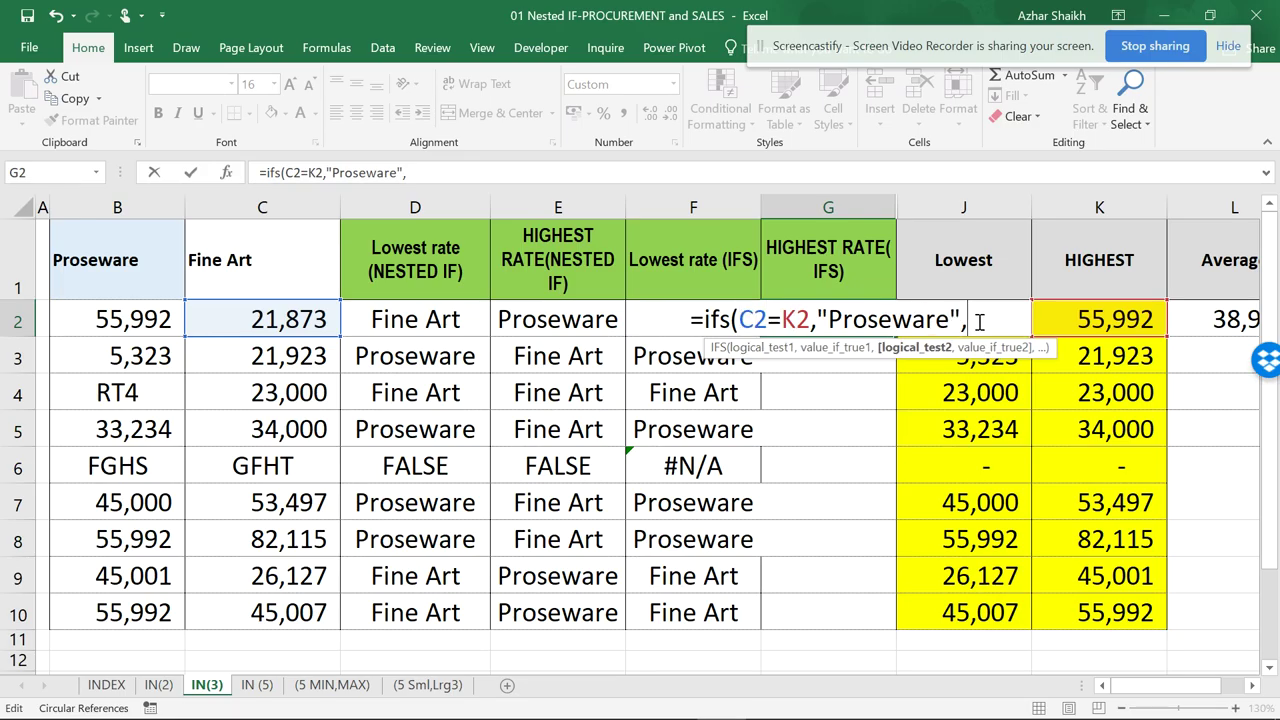
left_click(152, 322)
type("=")
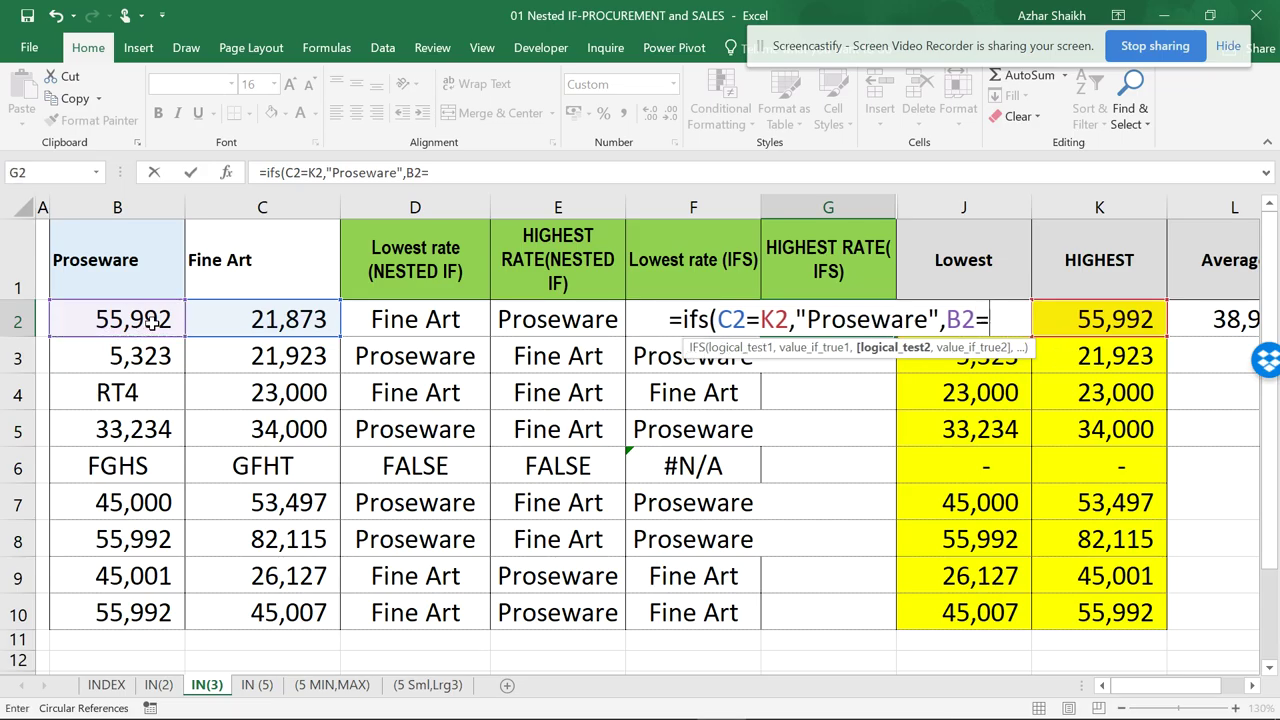
left_click(1088, 323)
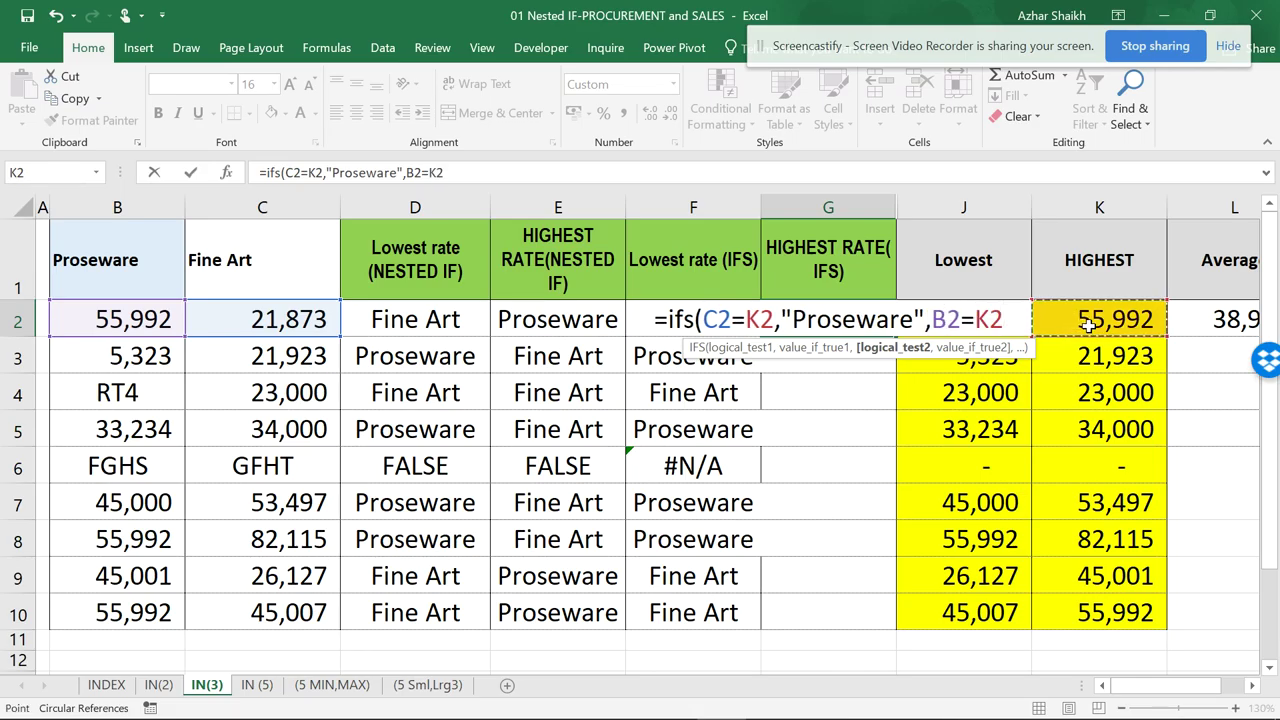
type(",")
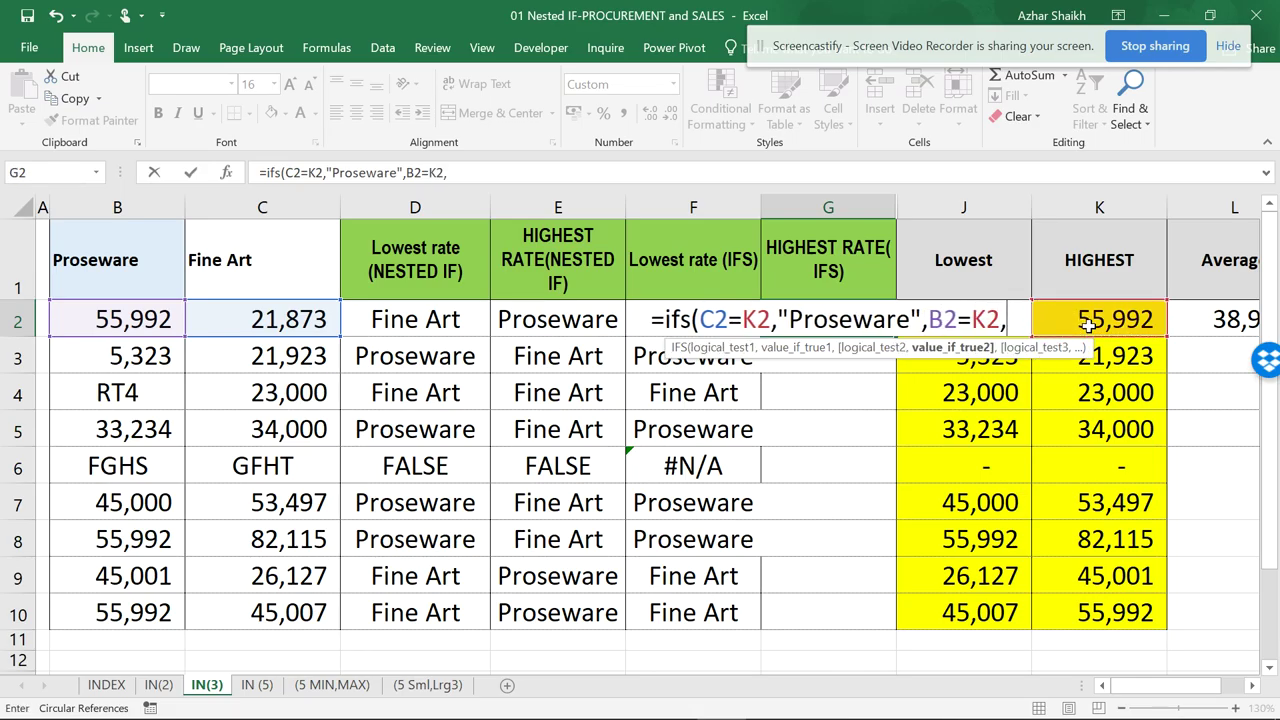
type("\"")
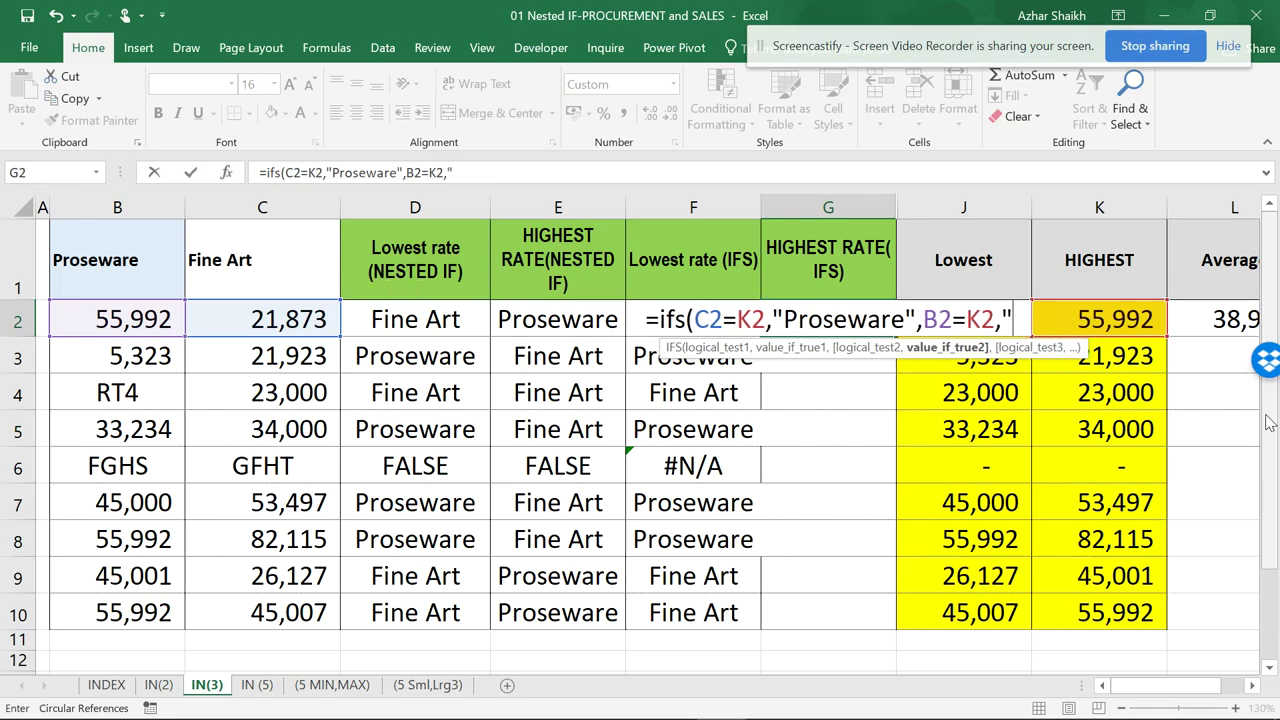
type("Fine")
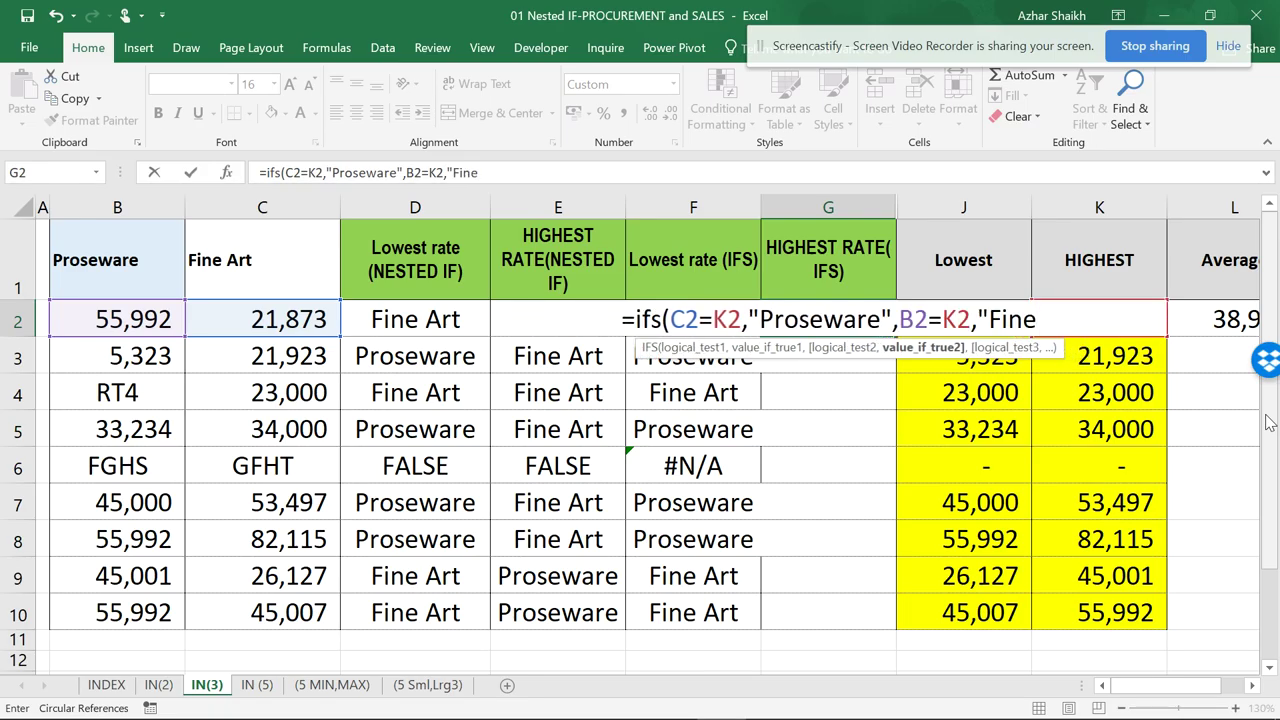
type(" Art\")")
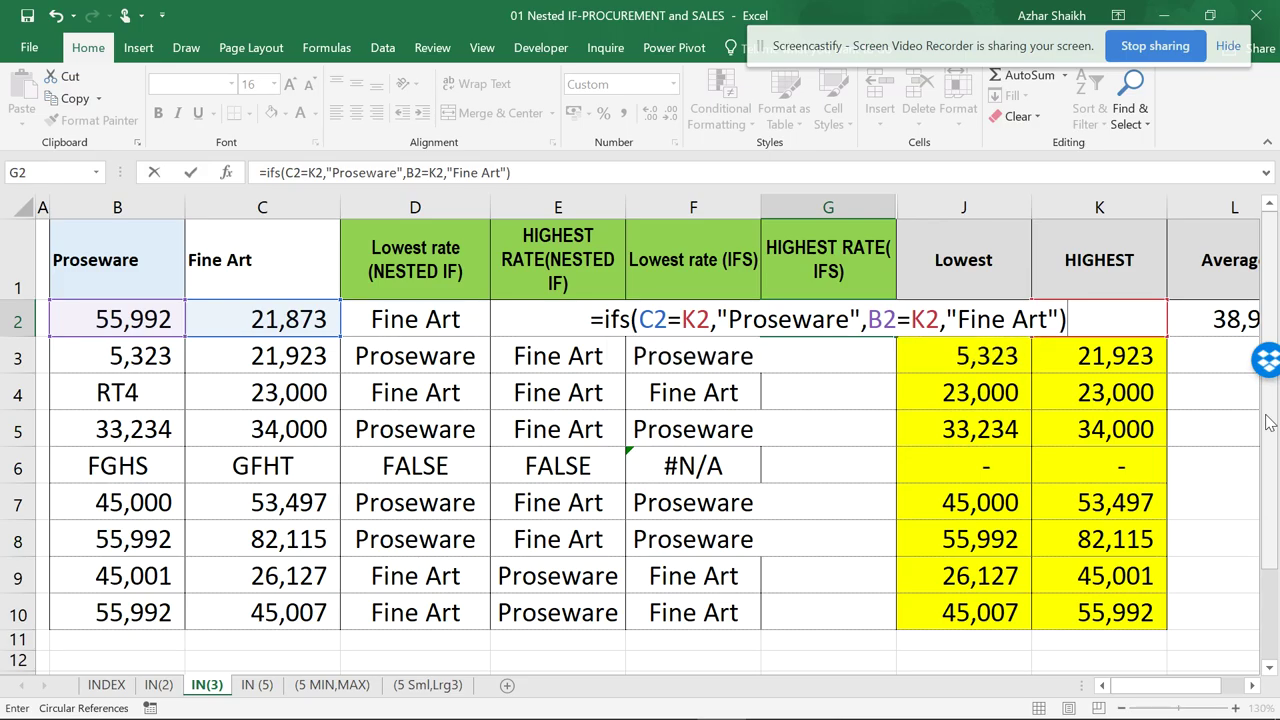
key("Return")
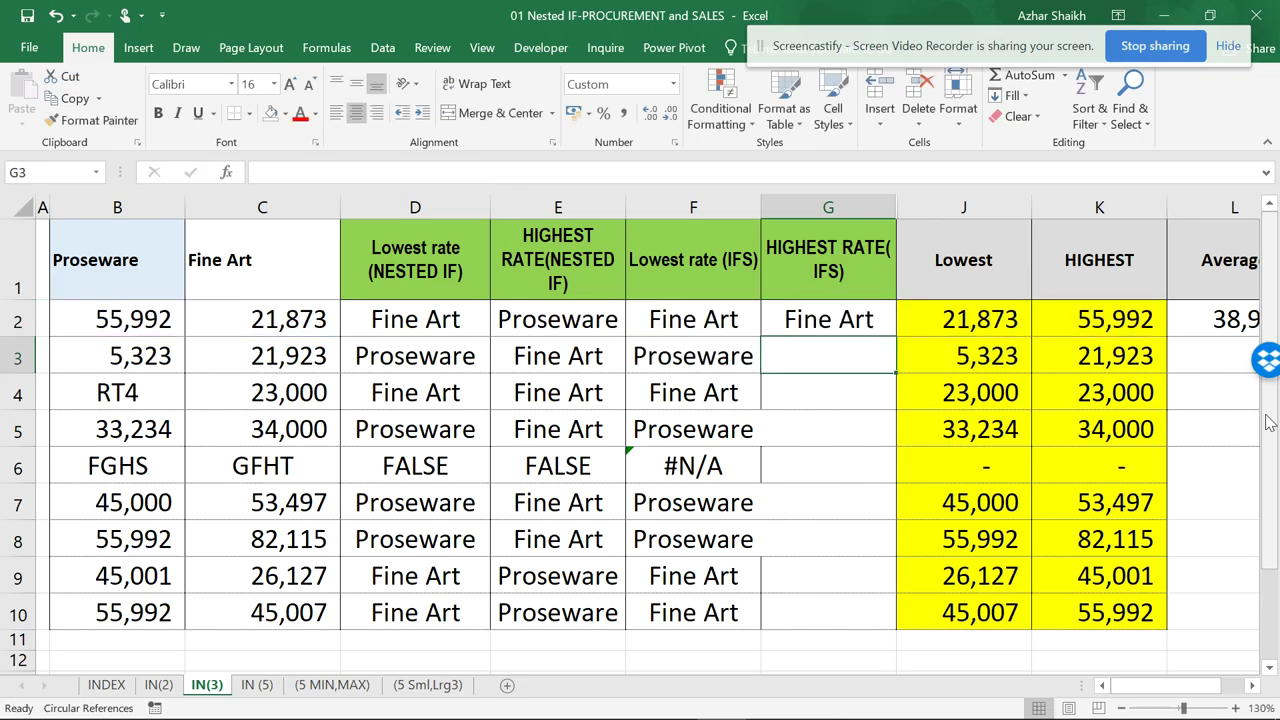
Move the B2=K2,"Fine Art" test to the front of G2's IFS formula, removing the stray comma
left_click(724, 327)
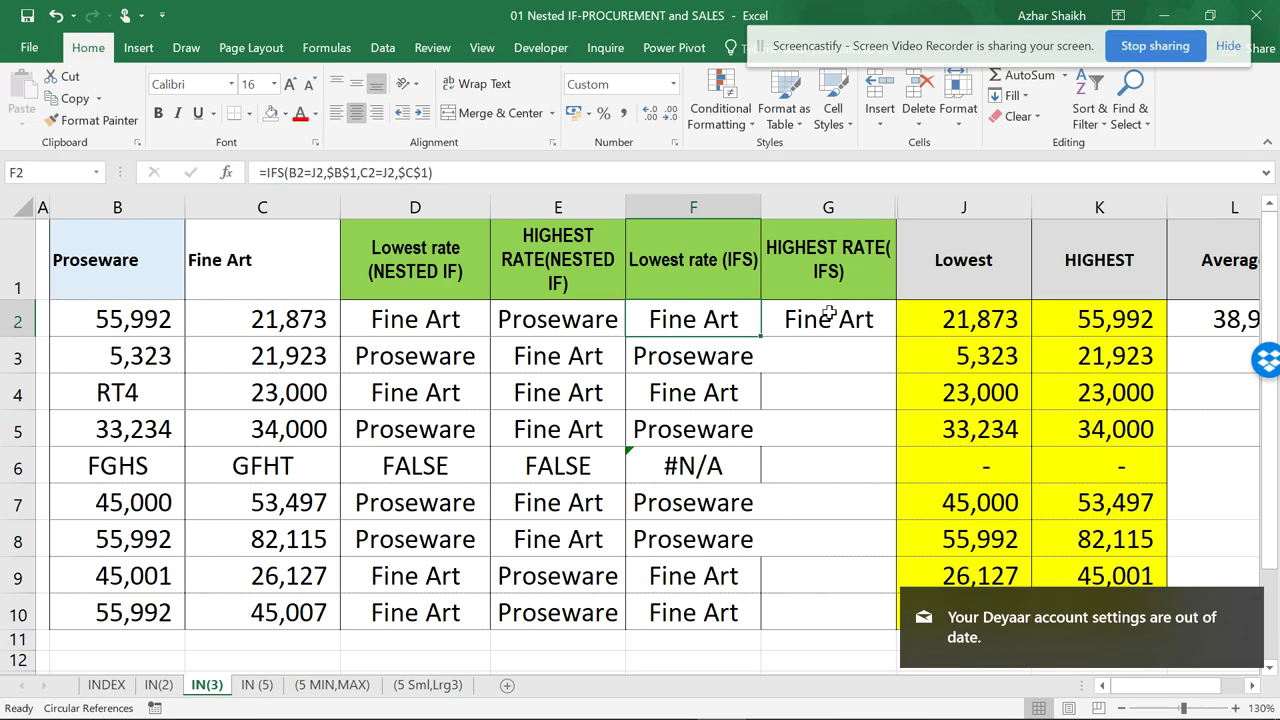
left_click(825, 326)
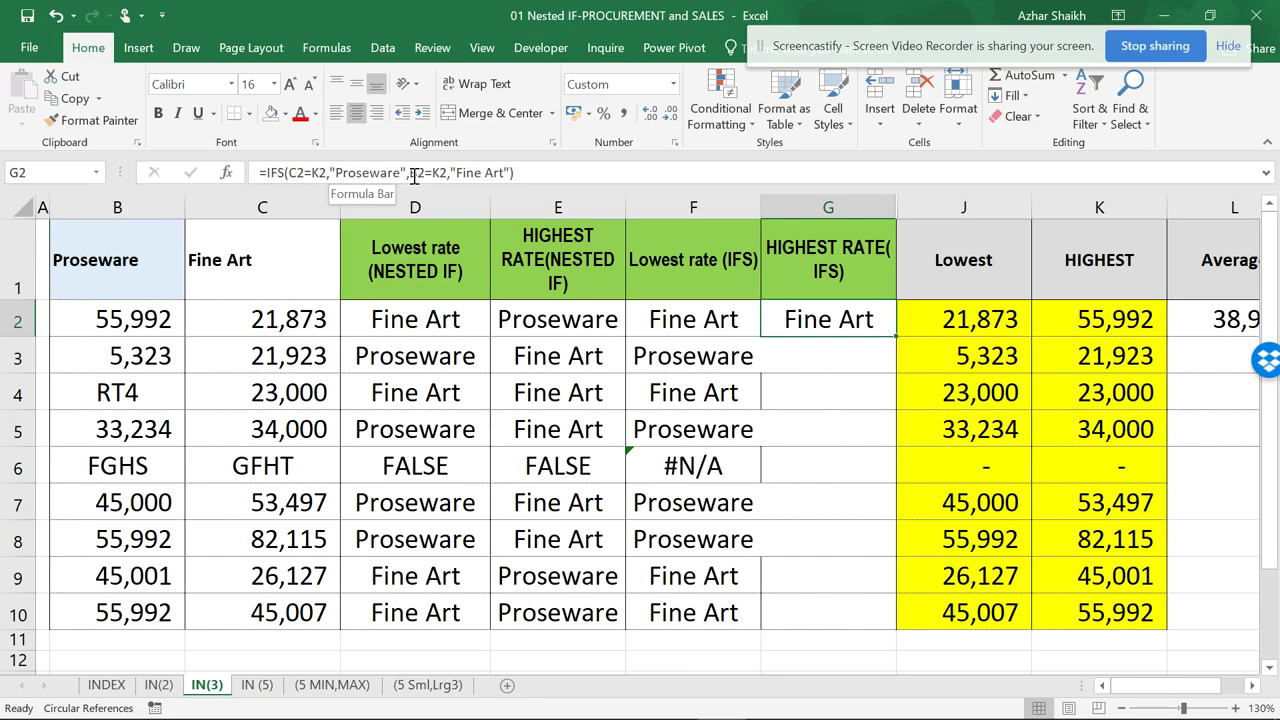
left_click_drag(411, 176, 510, 173)
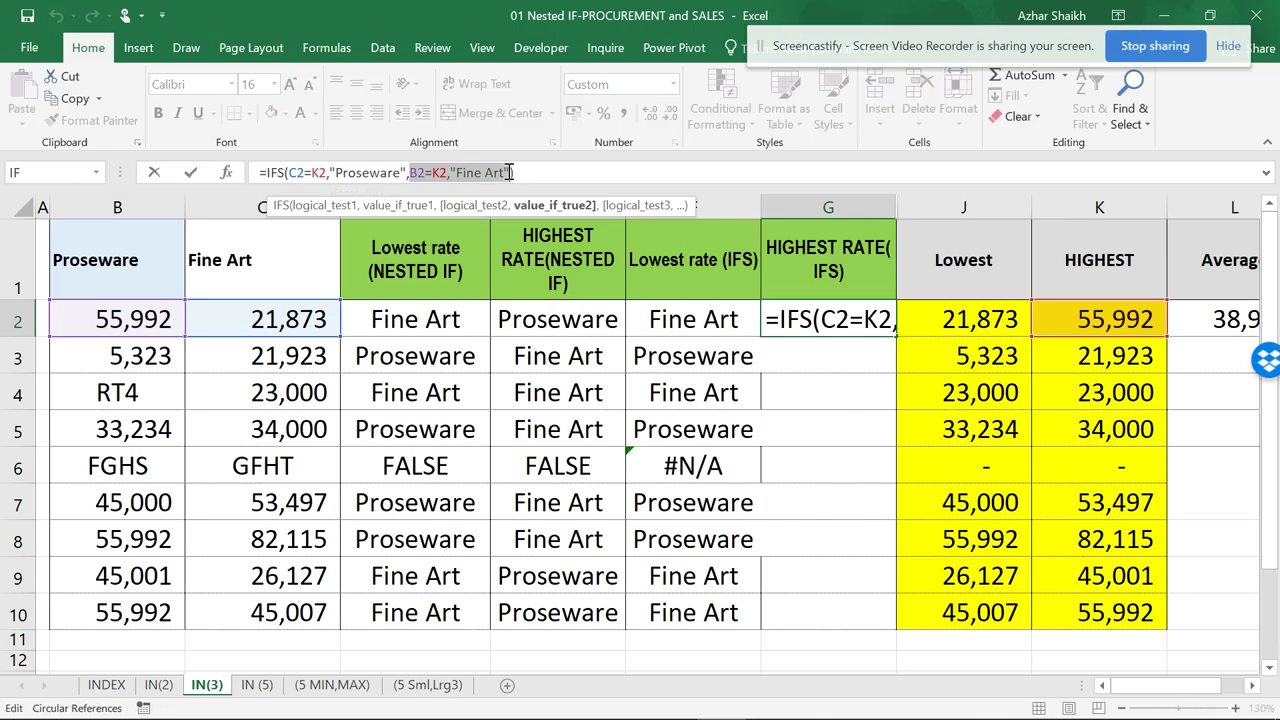
key("BackSpace")
key("Left")
key("Left")
key("Left")
key("Left")
key("Left")
key("Left")
key("Left")
key("Left")
key("Left")
key("Left")
key("Left")
key("Left")
key("Left")
key("Left")
key("Left")
key("Left")
key("Left")
key("Left")
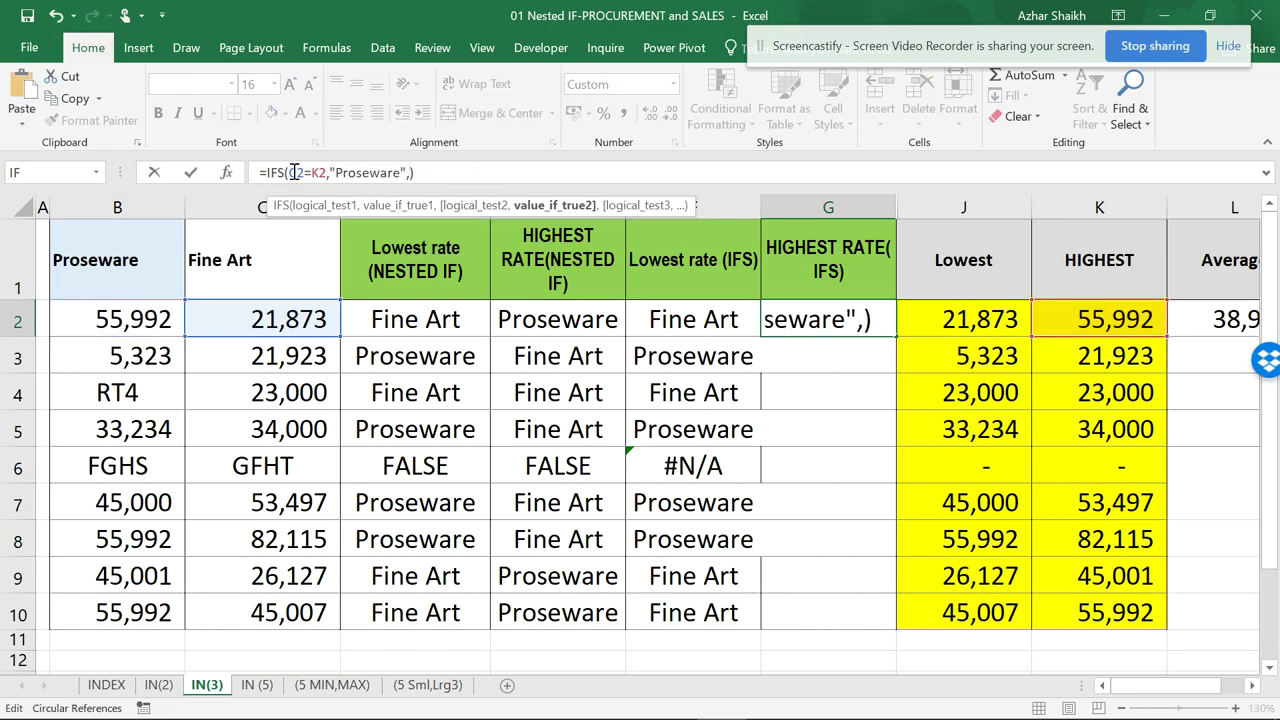
key("ctrl+v")
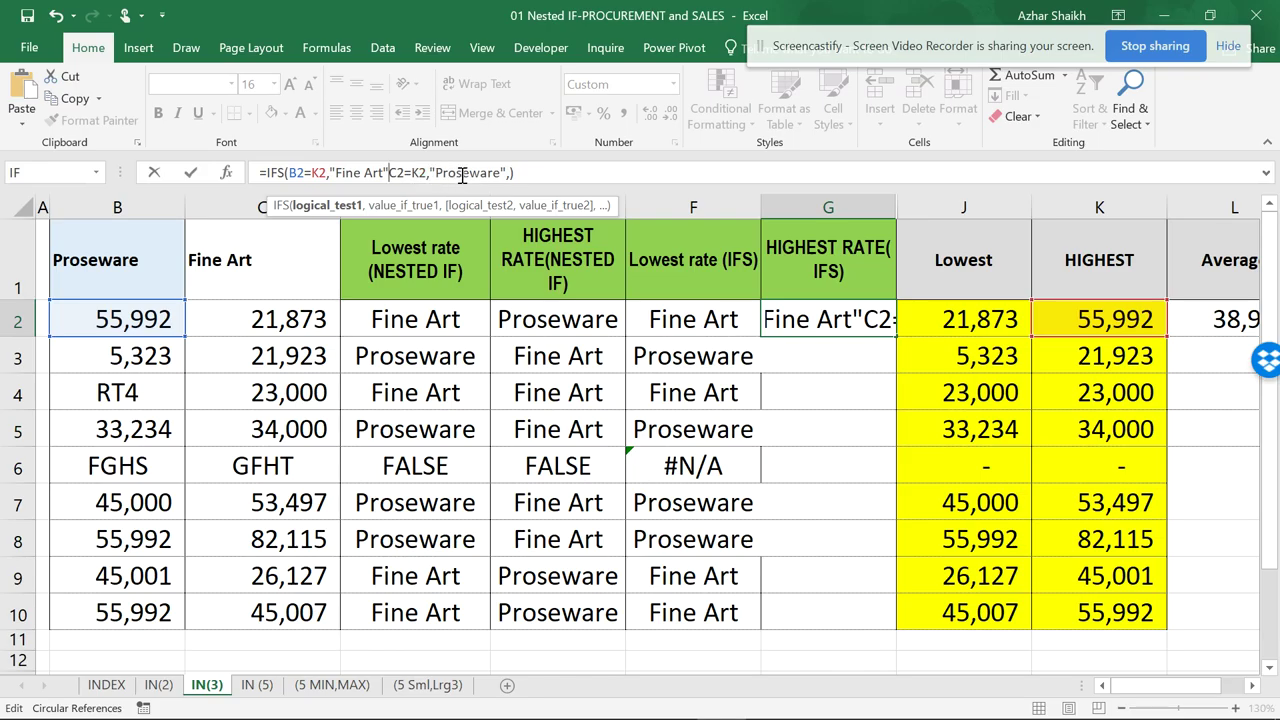
type(",")
left_click(513, 176)
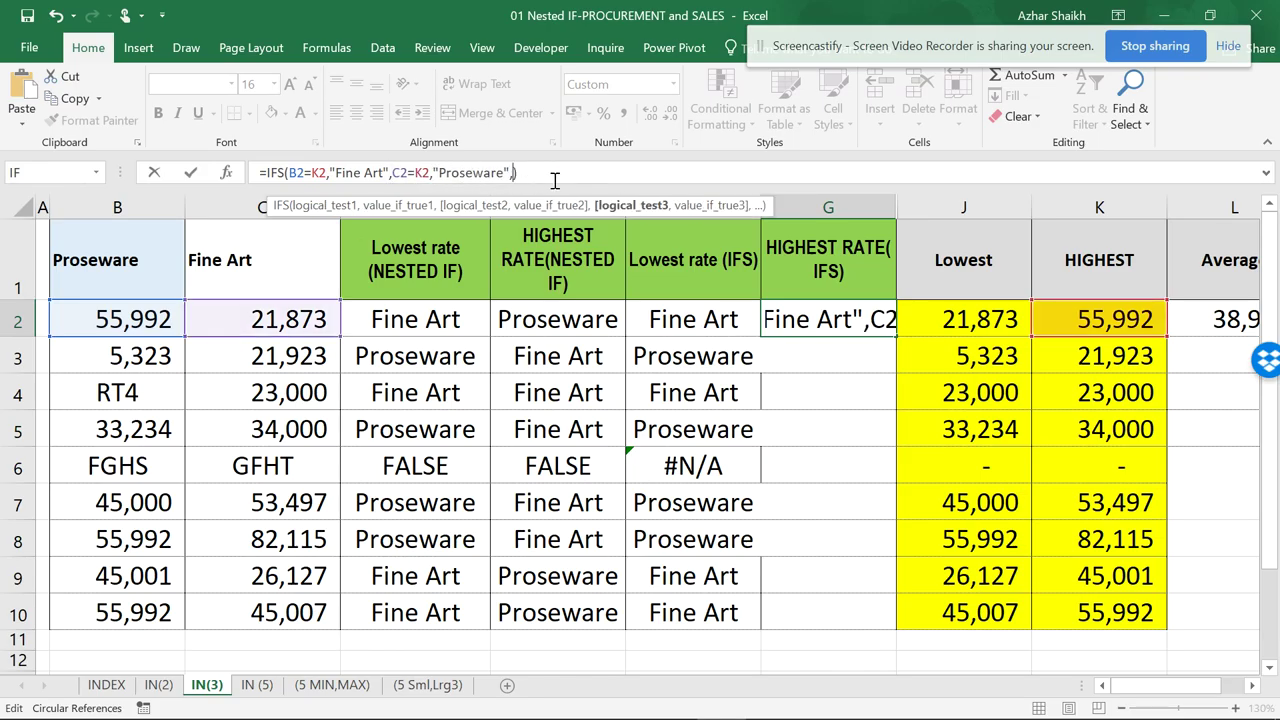
key("BackSpace")
key("Return")
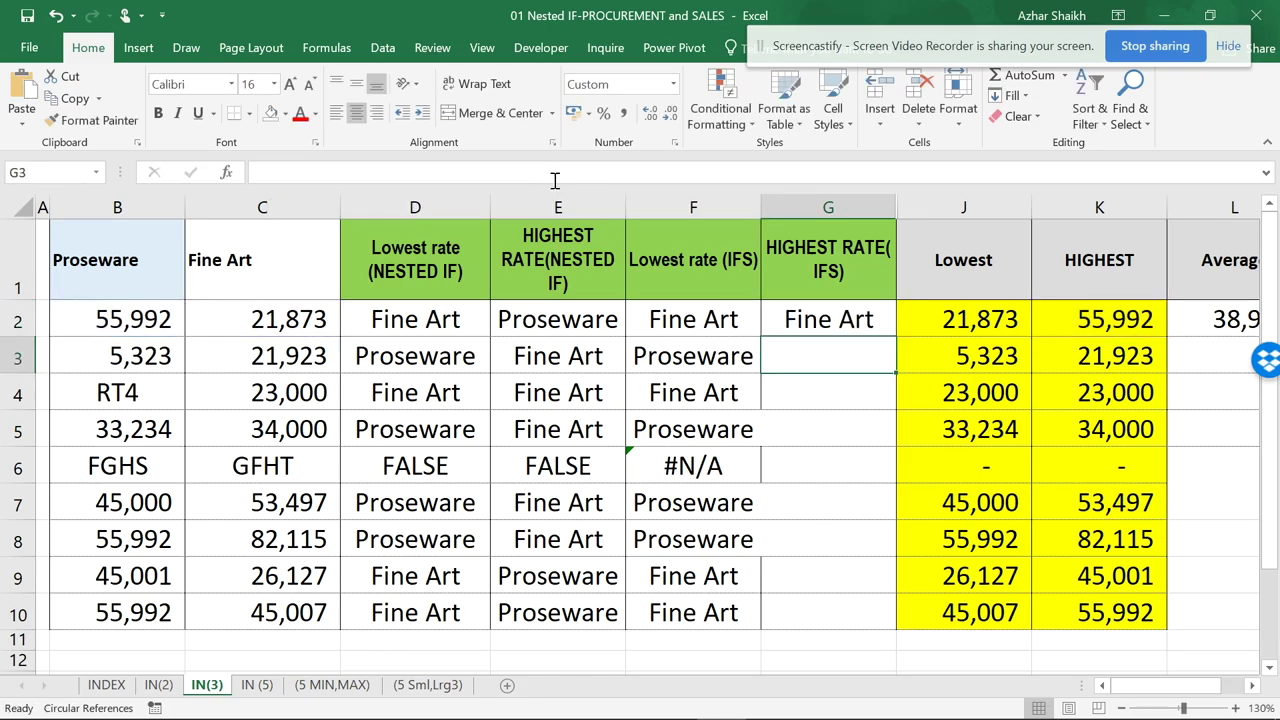
double_click(846, 320)
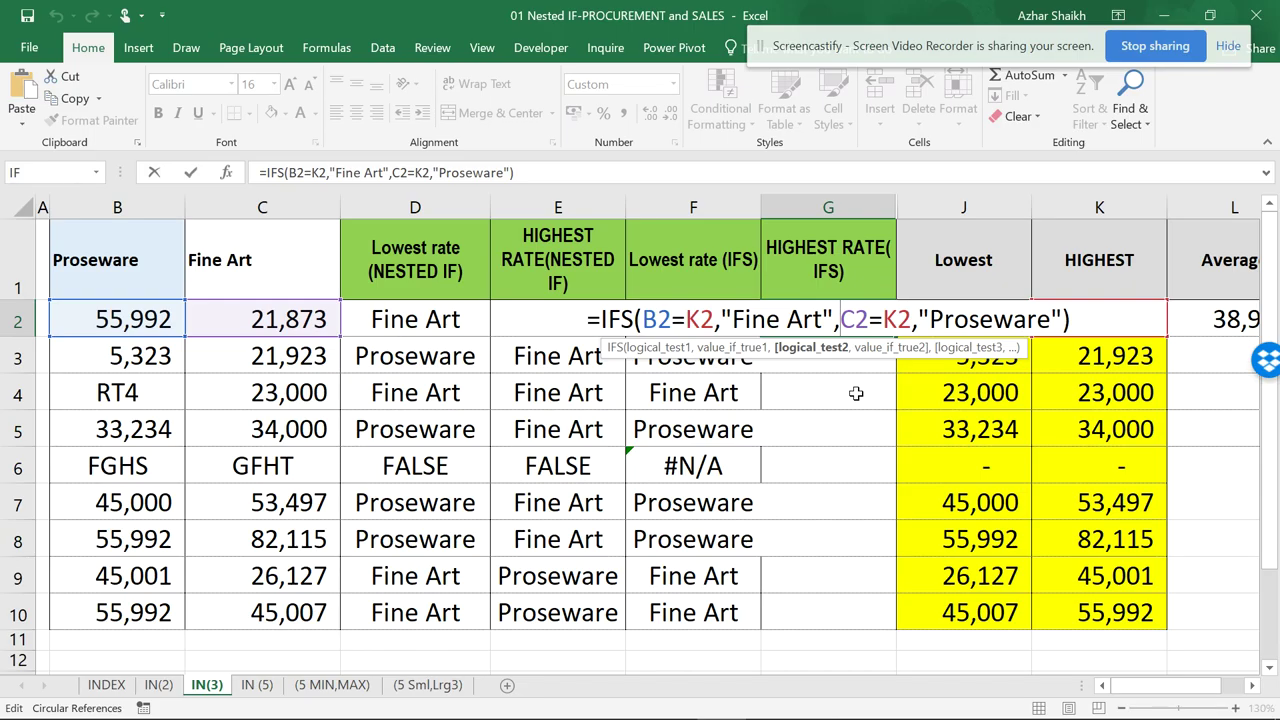
key("Return")
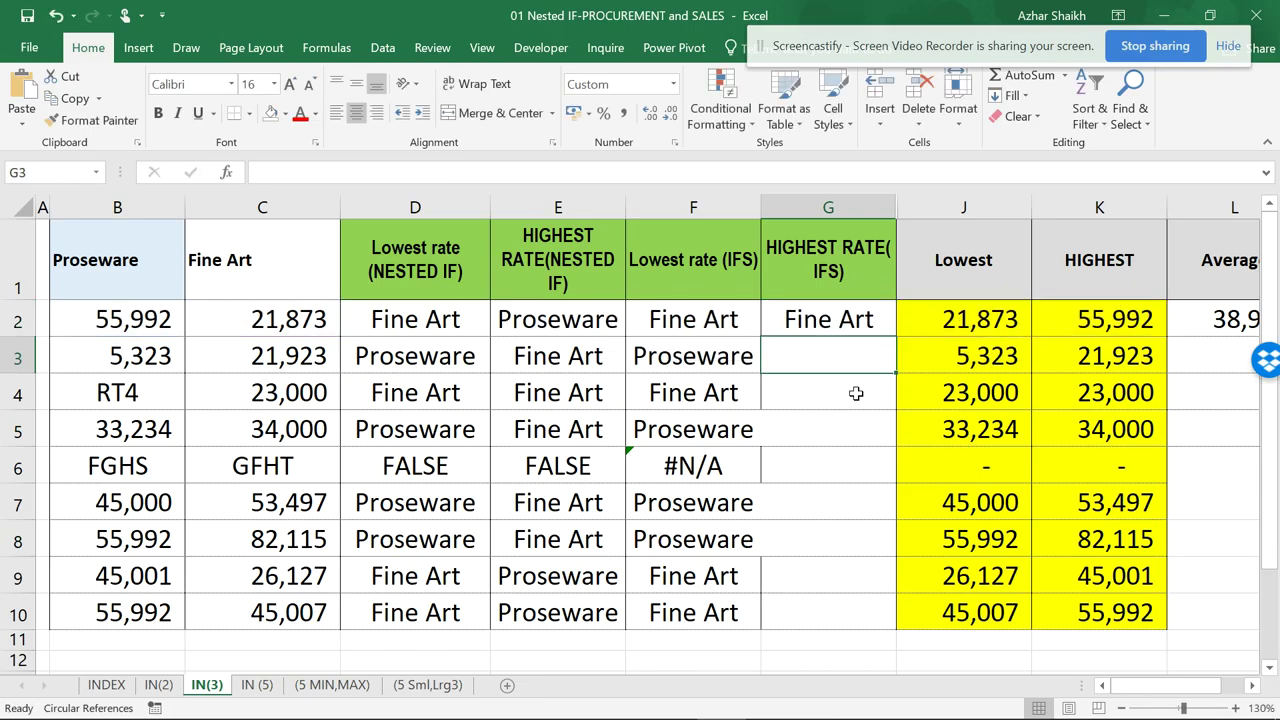
left_click(826, 318)
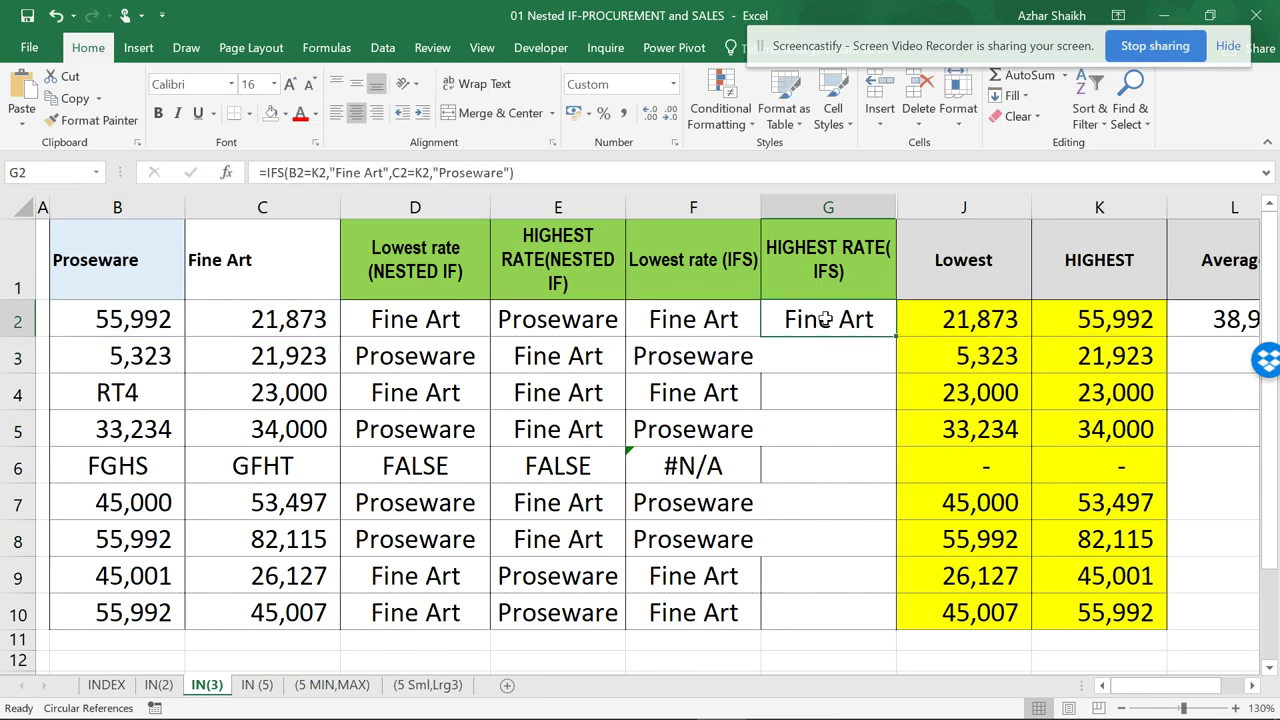
left_click(576, 314)
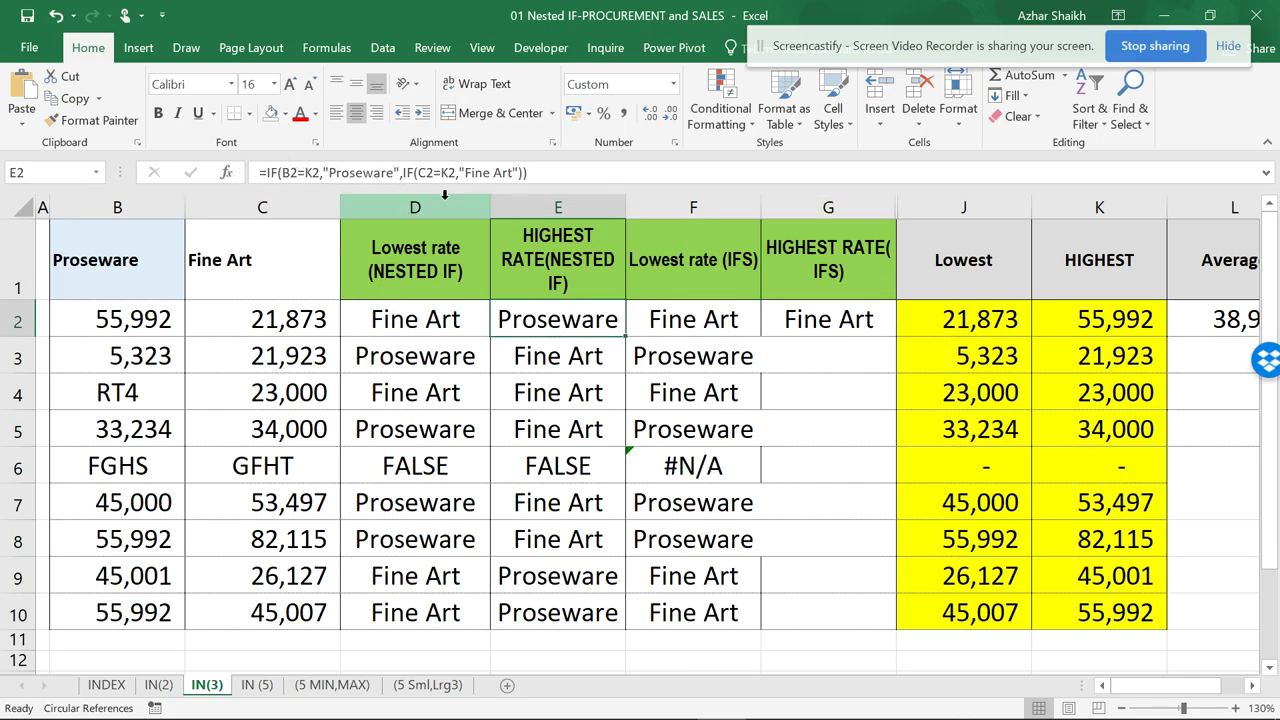
left_click(808, 324)
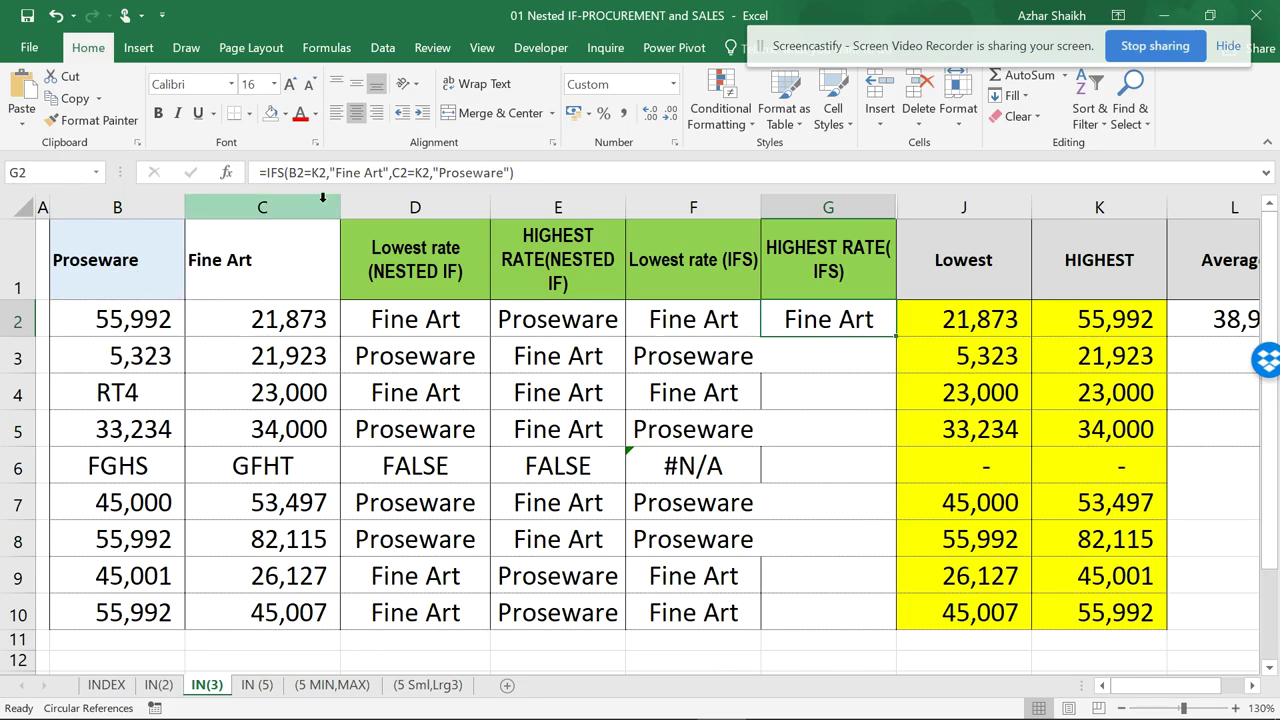
In G2's IFS formula, move "Fine Art" to follow C2=K2 and remove "Proseware" from that position
double_click(810, 320)
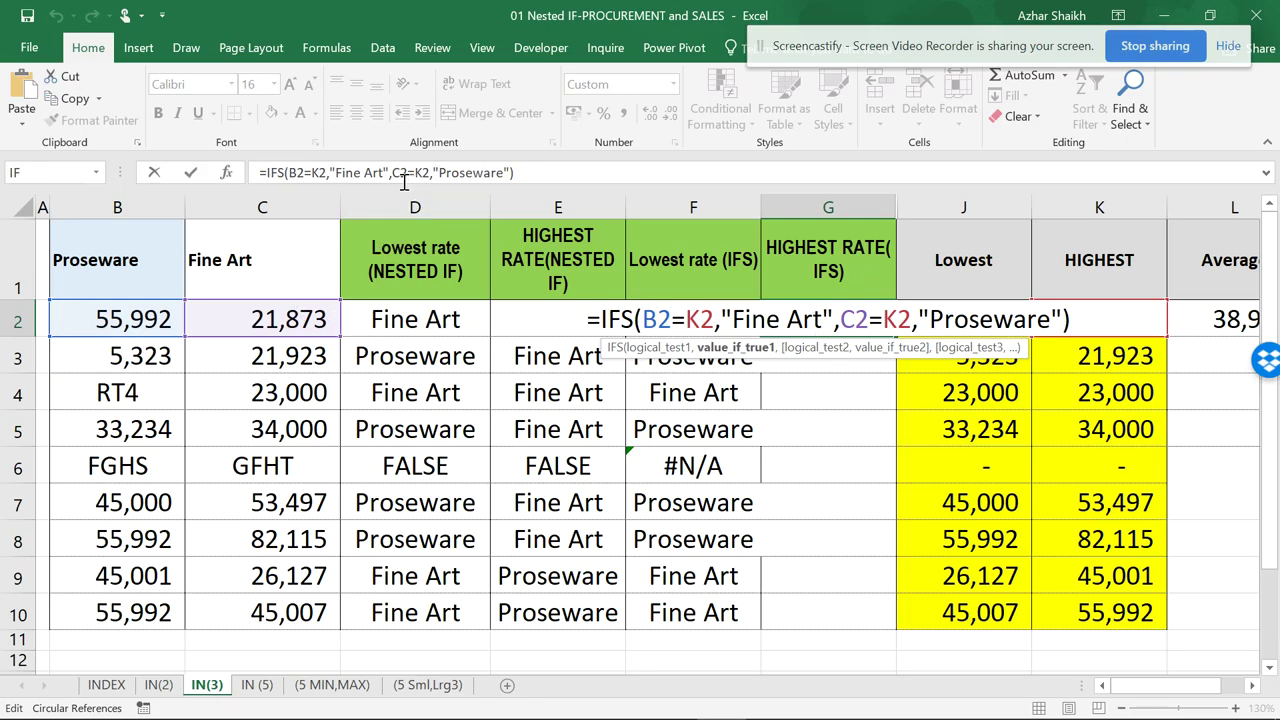
left_click_drag(388, 173, 330, 173)
key("ctrl+c")
key("Delete")
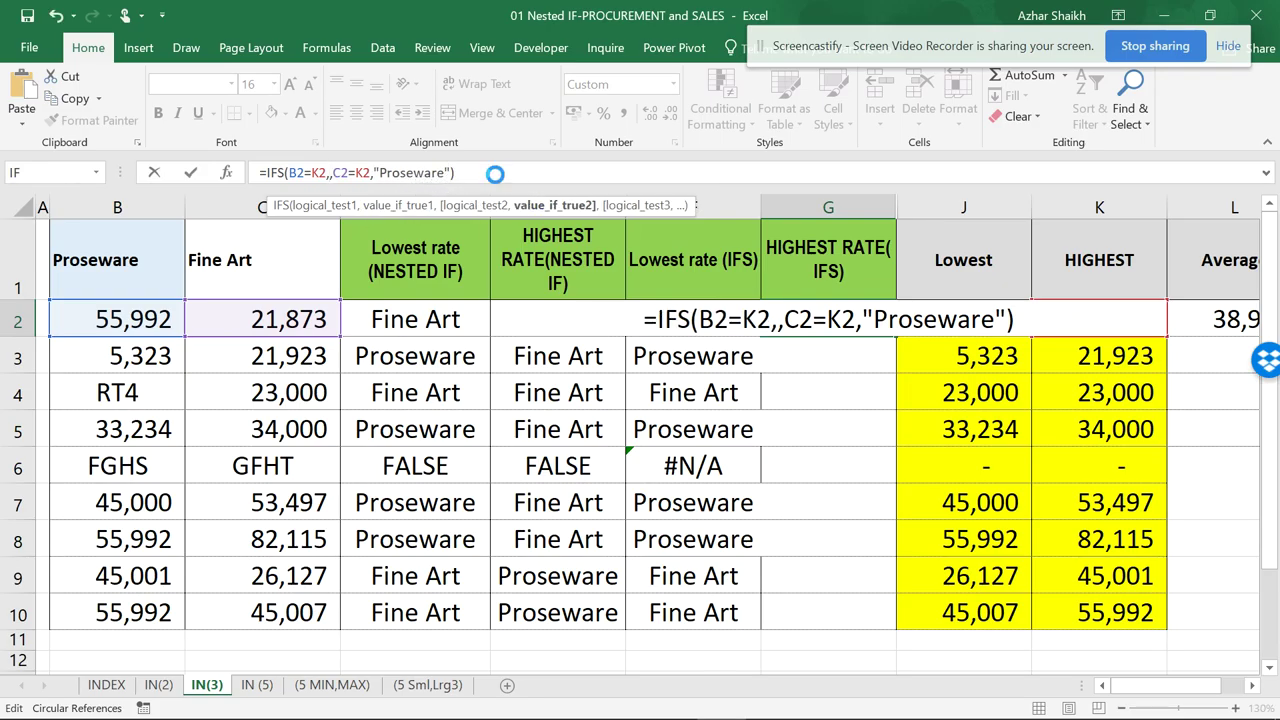
key("ctrl+v")
left_click_drag(454, 172, 376, 170)
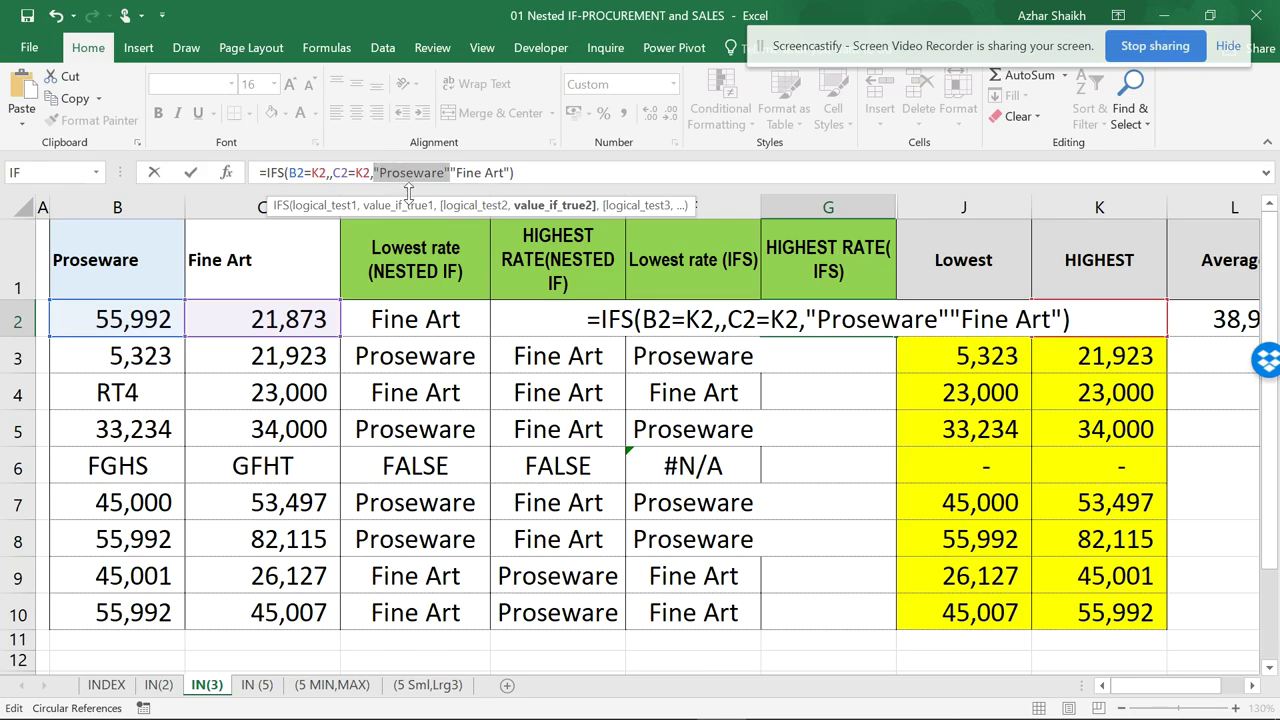
key("Delete")
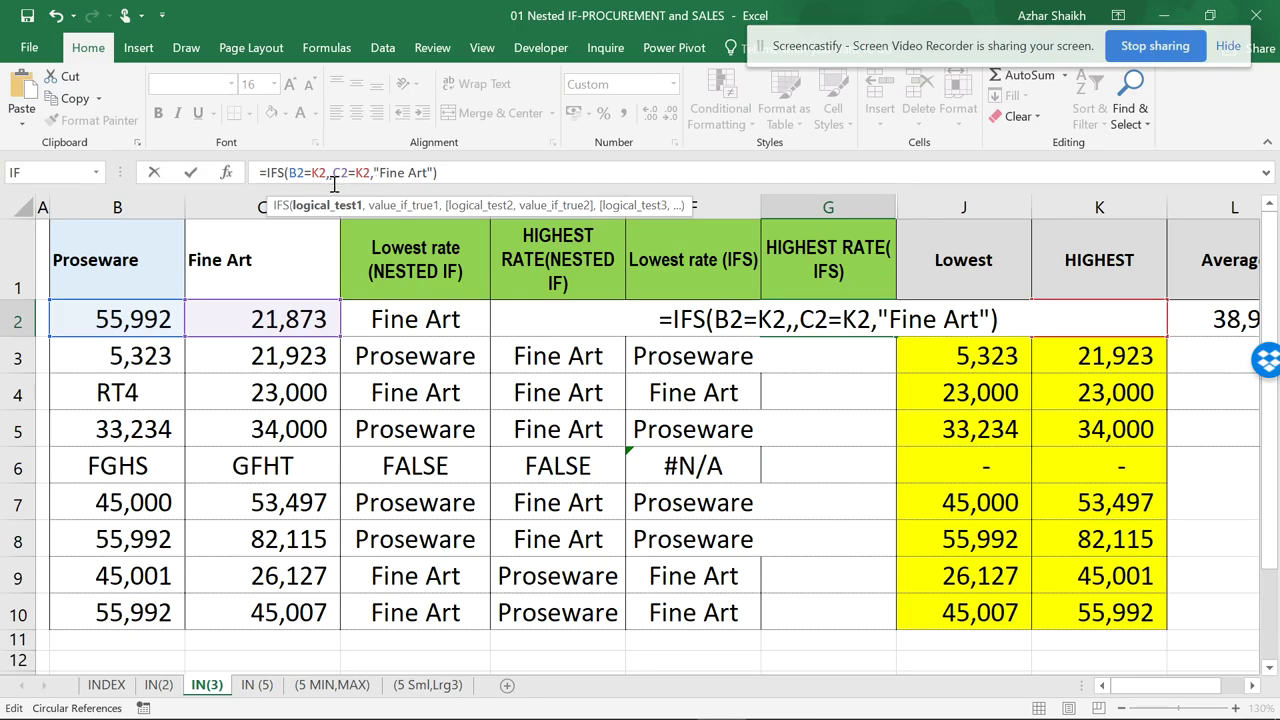
Enter "Proseware" as the result for B2=K2 and confirm the corrected formula
left_click(329, 175)
left_click(327, 175)
left_click(332, 175)
type("\"Proseware\"")
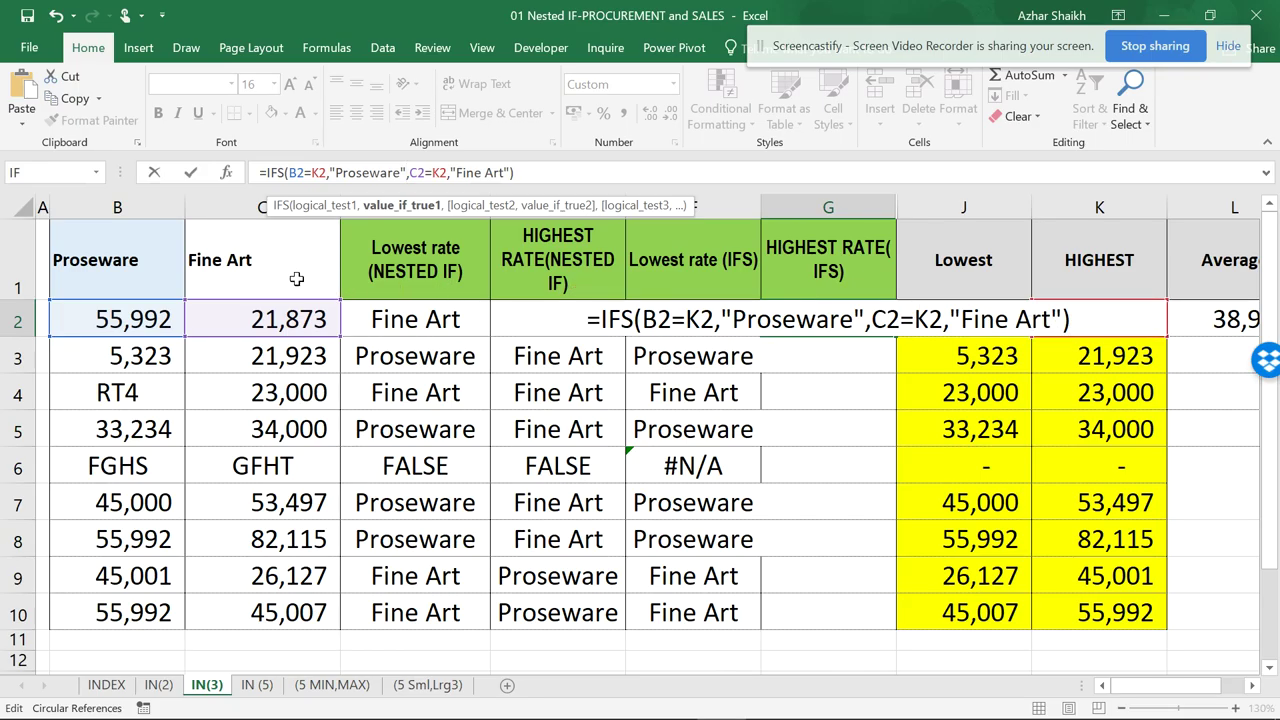
left_click(535, 174)
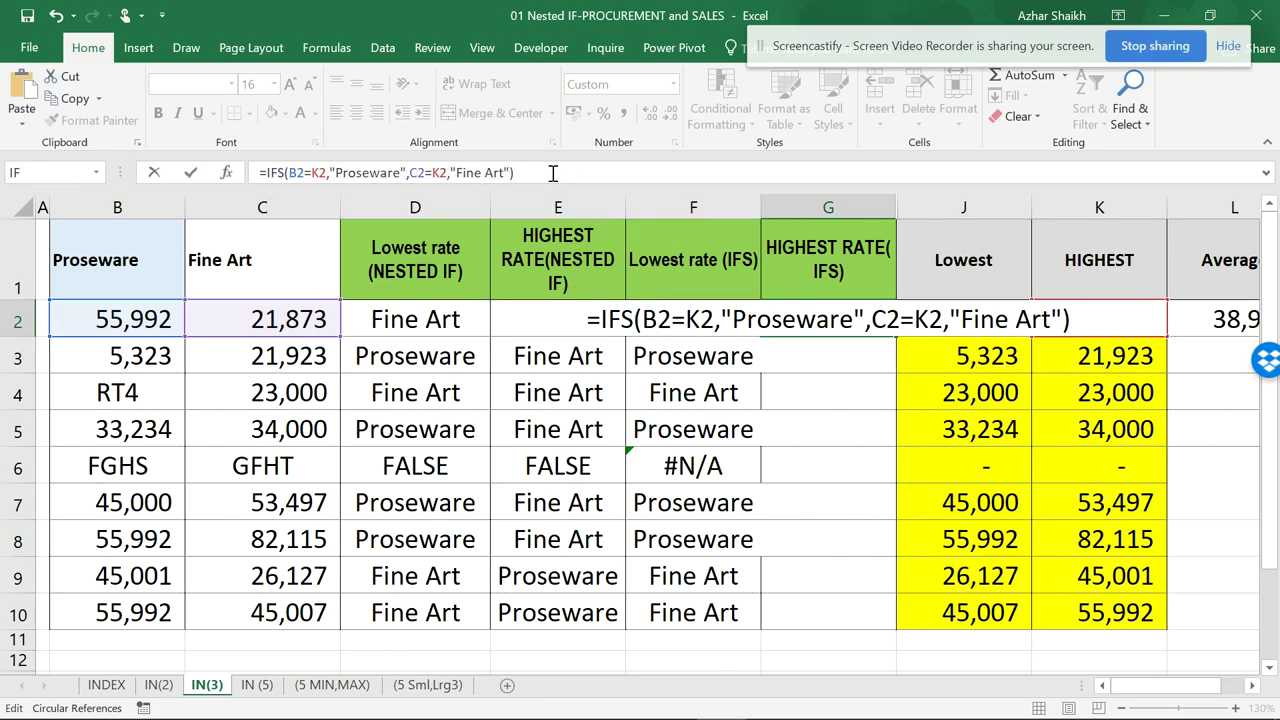
key("Return")
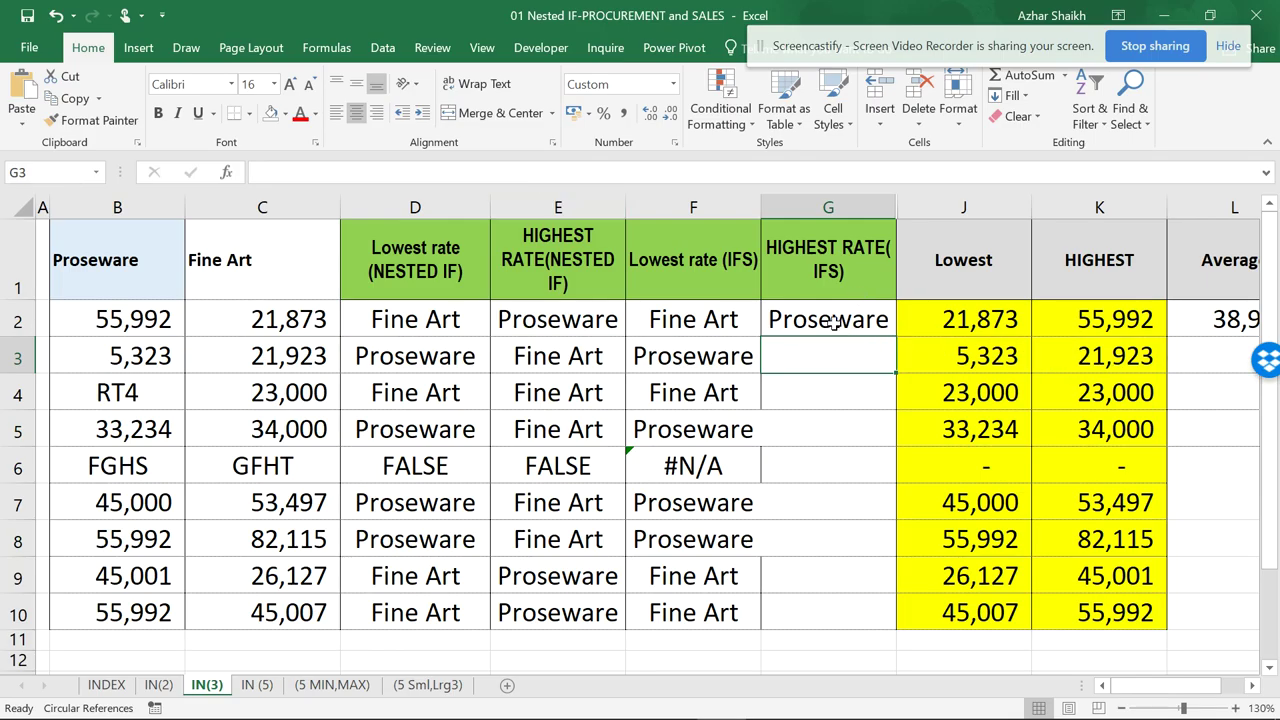
Fill G2's IFS formula down to G10, then check the #N/A results in row 6
left_click(833, 320)
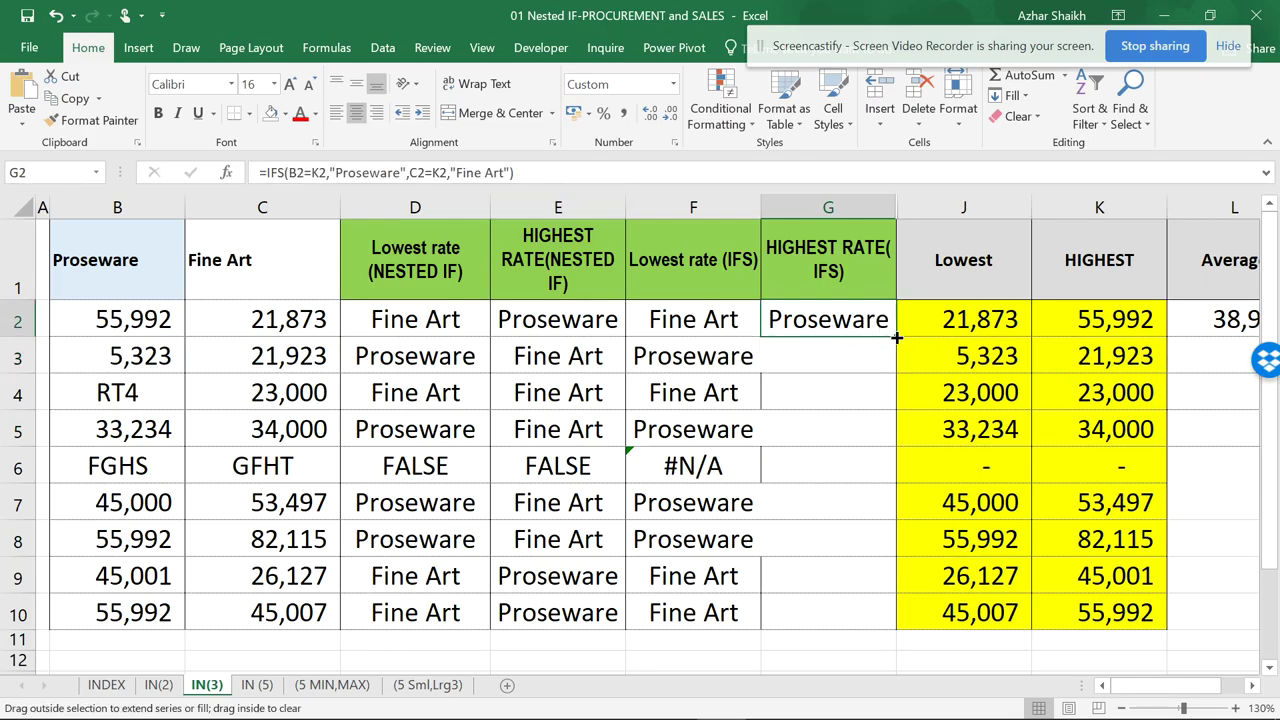
double_click(888, 334)
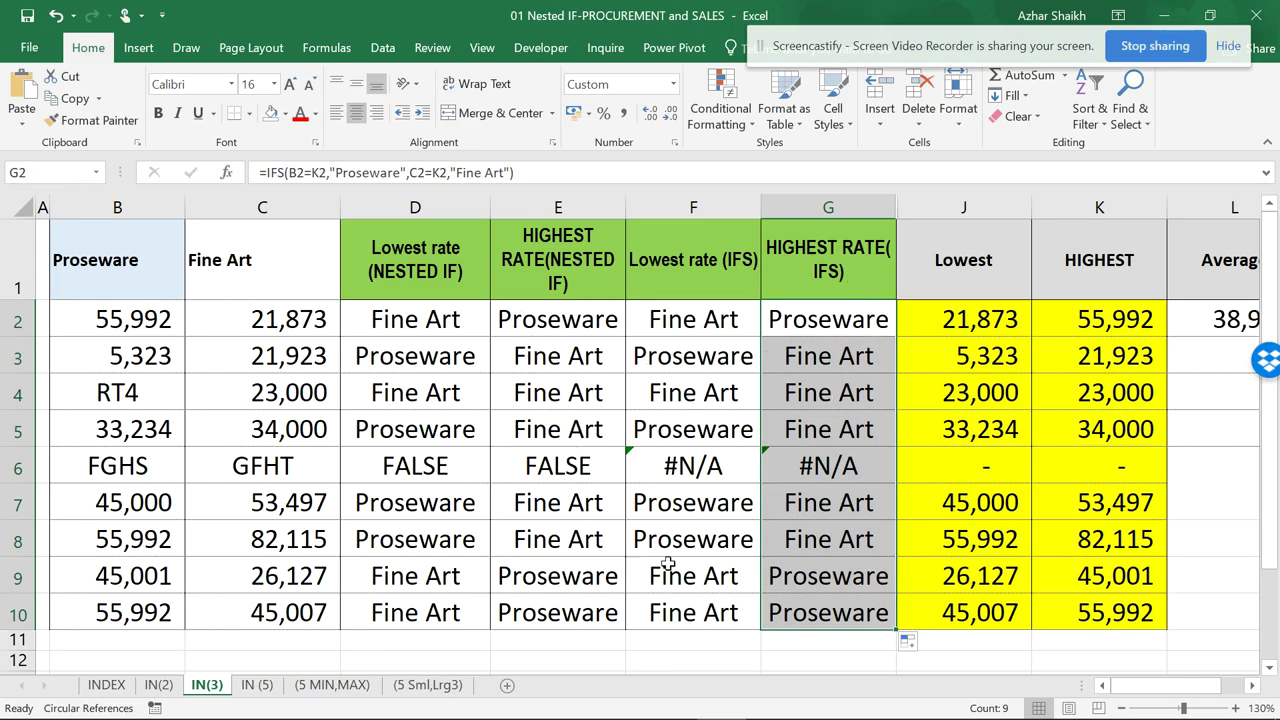
left_click(700, 480)
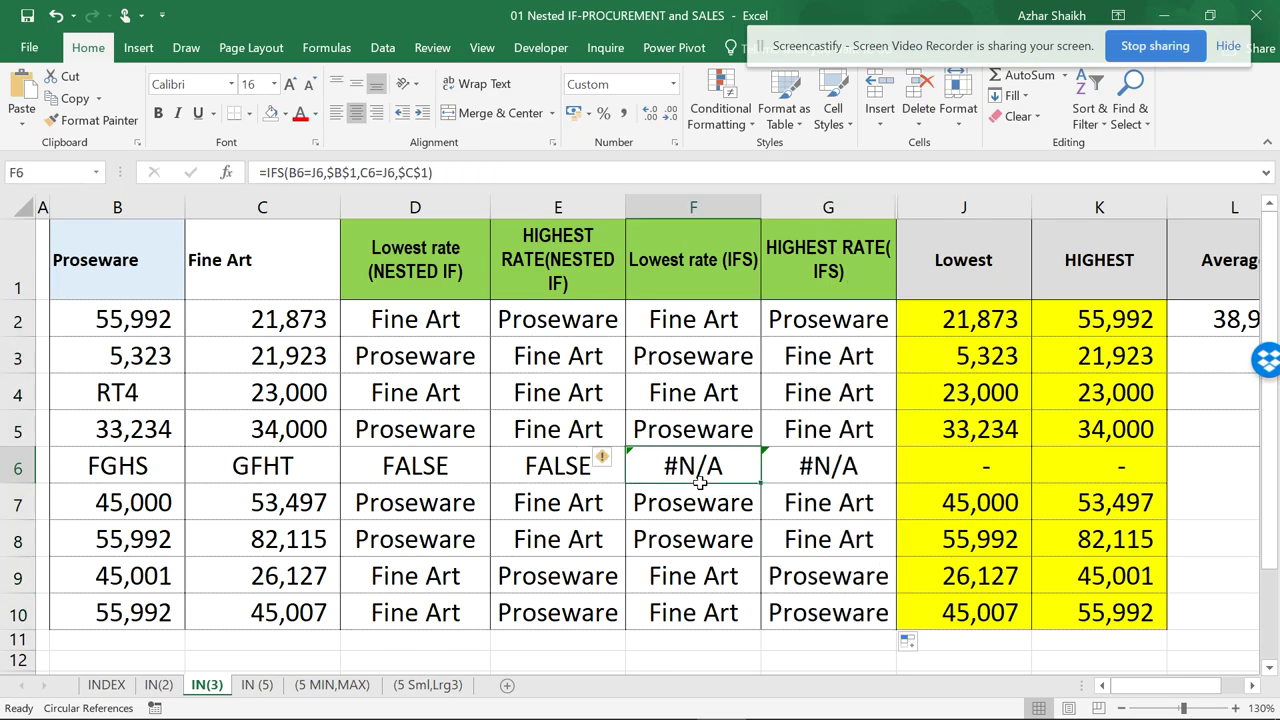
left_click(774, 478)
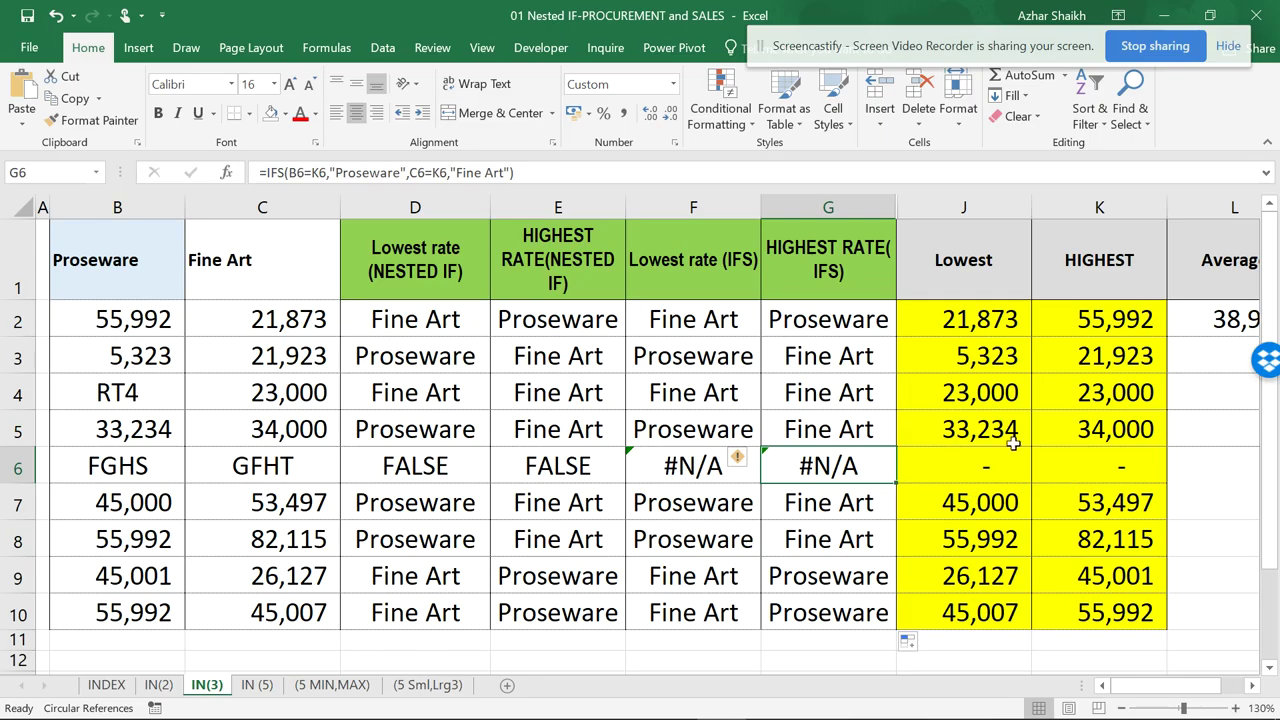
left_click(438, 322)
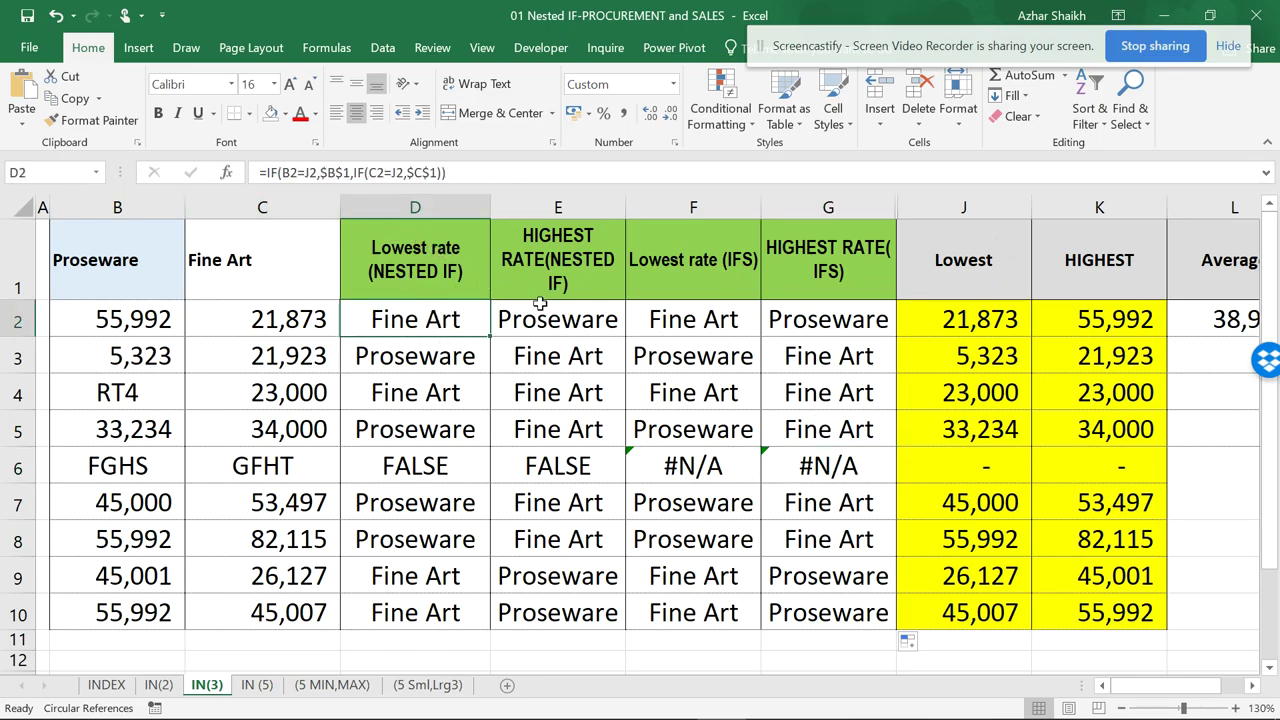
left_click(705, 330)
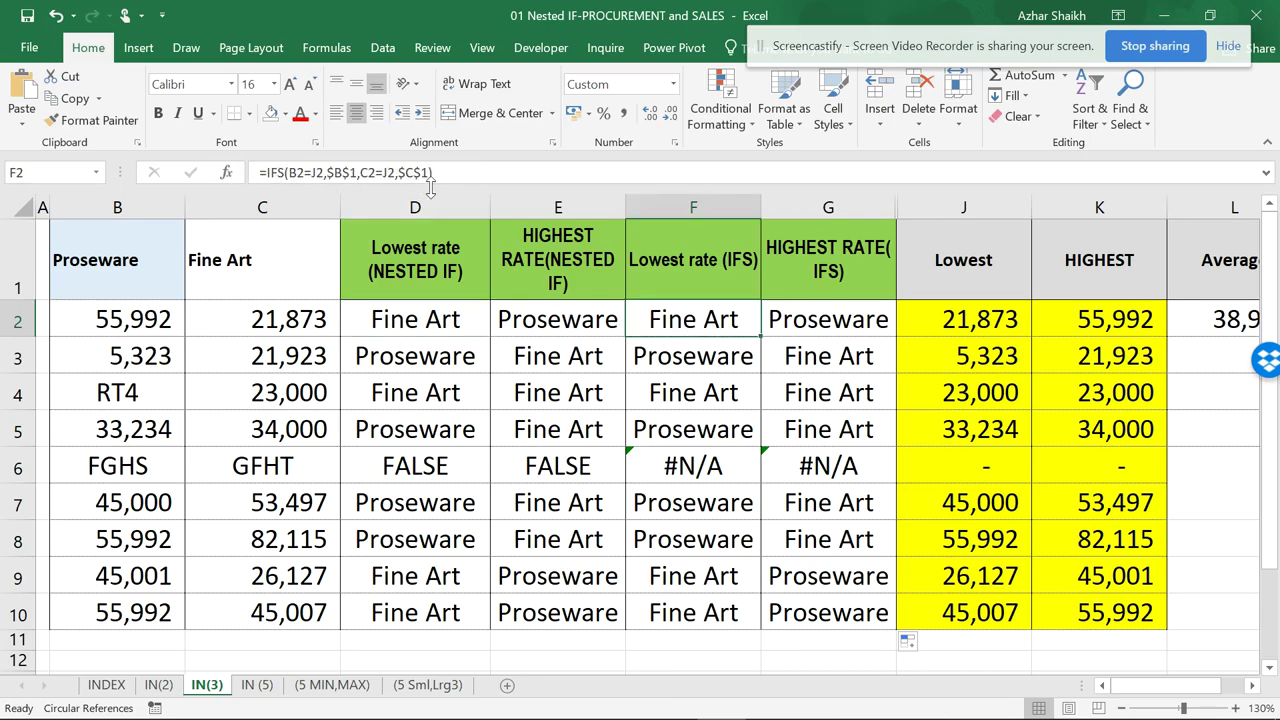
left_click(792, 328)
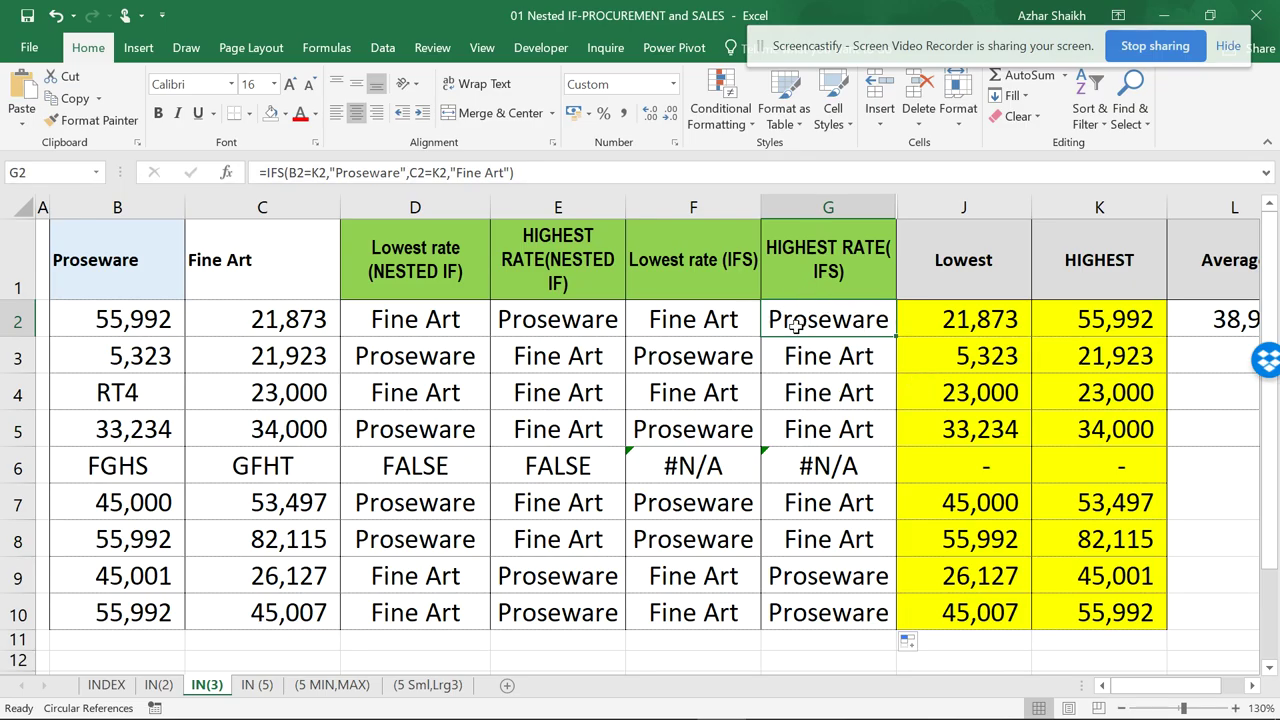
left_click(450, 322)
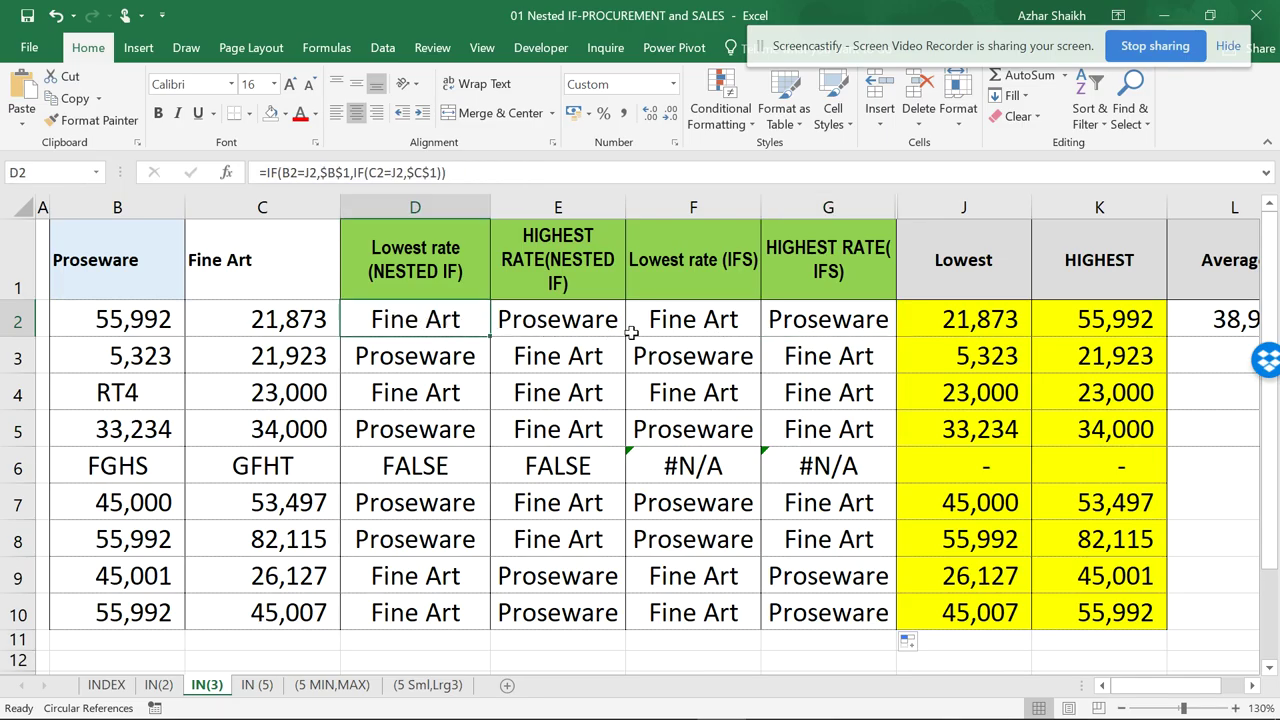